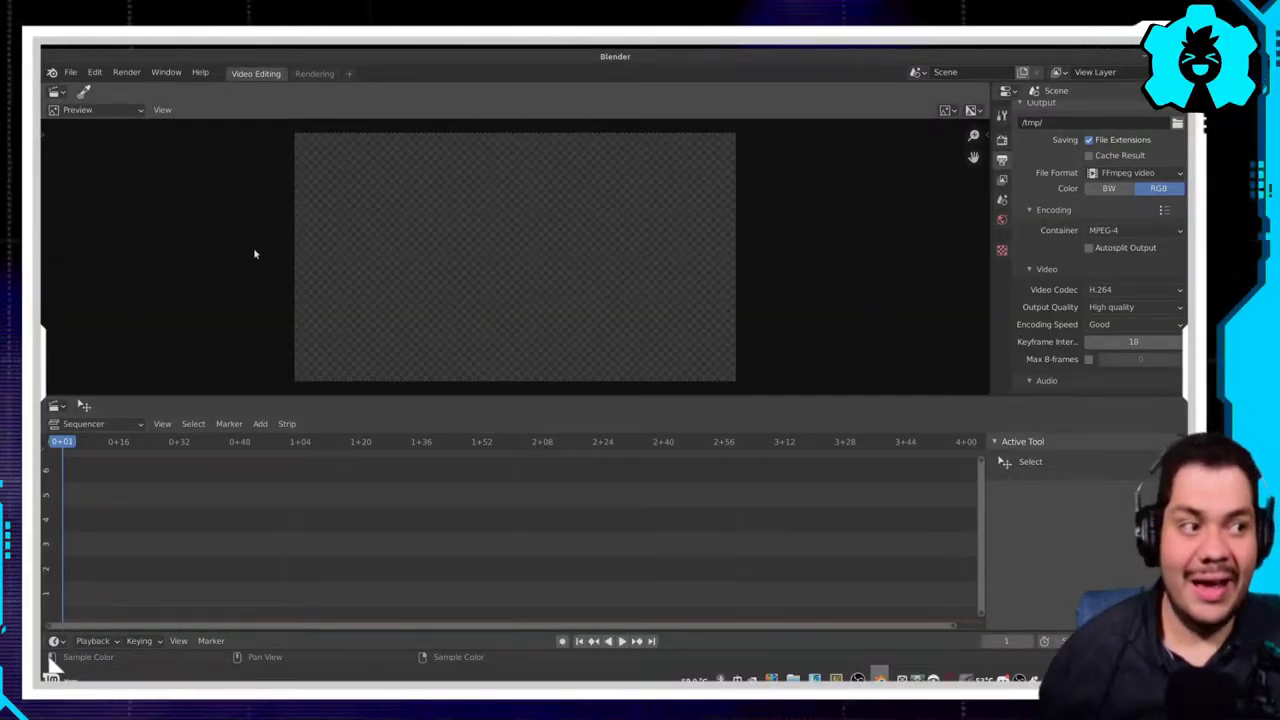
# Step: Start a new Video Editing project with a taller sequencer, then bring the file manager forward
pyautogui.click(64, 74)
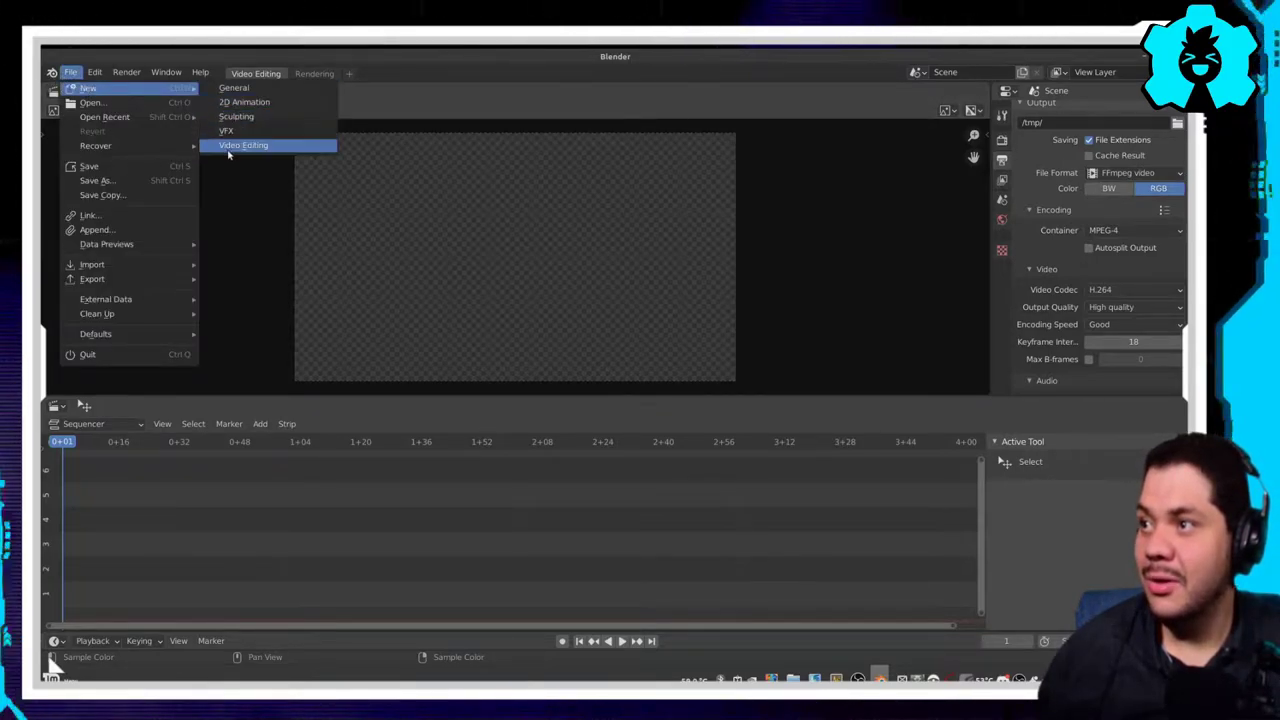
pyautogui.click(228, 147)
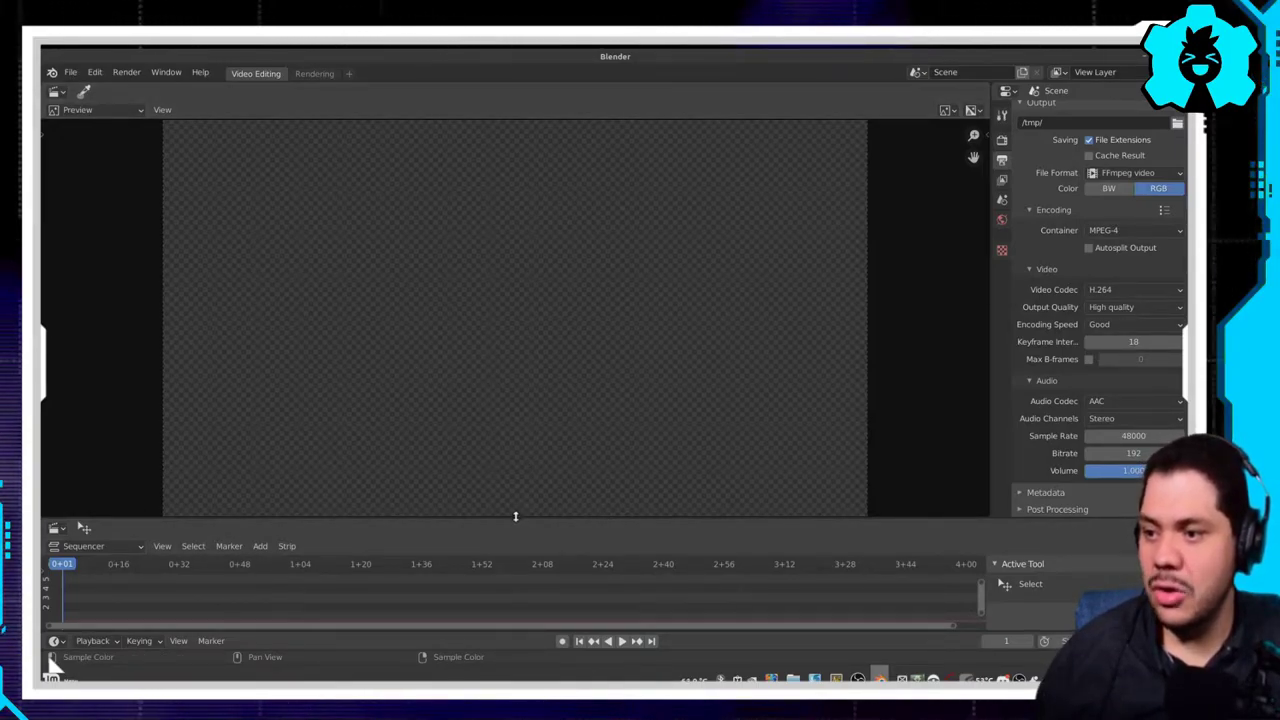
pyautogui.moveTo(516, 518); pyautogui.dragTo(528, 426)
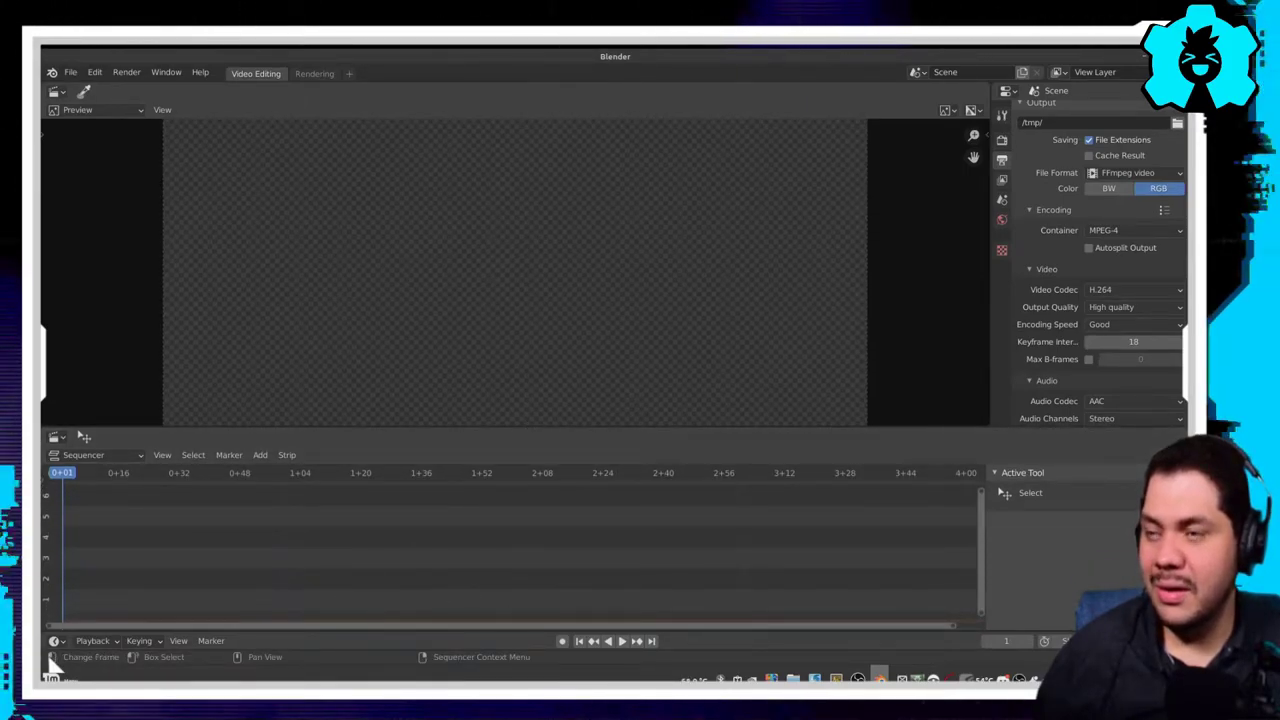
pyautogui.hotkey('alt', 'Tab')
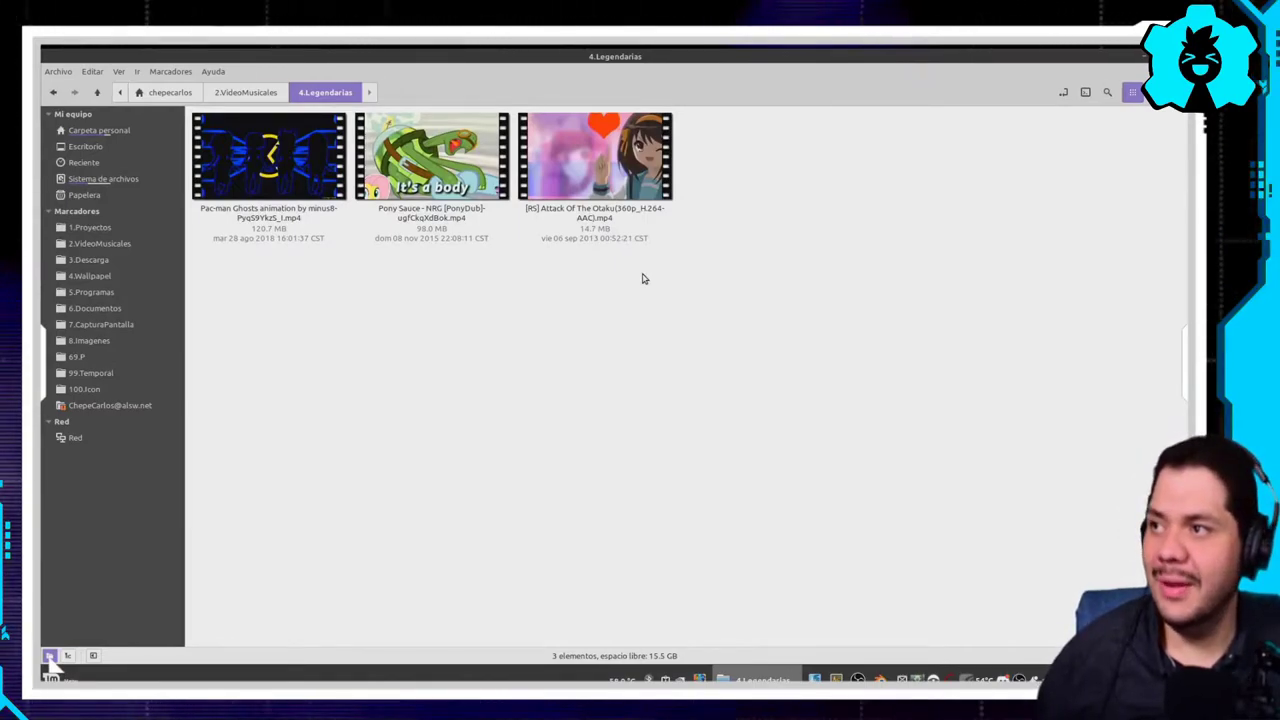
# Step: Tile Nemo on the right and drag the Attack Of The Otaku MP4 into the sequencer
pyautogui.press('super+Right')
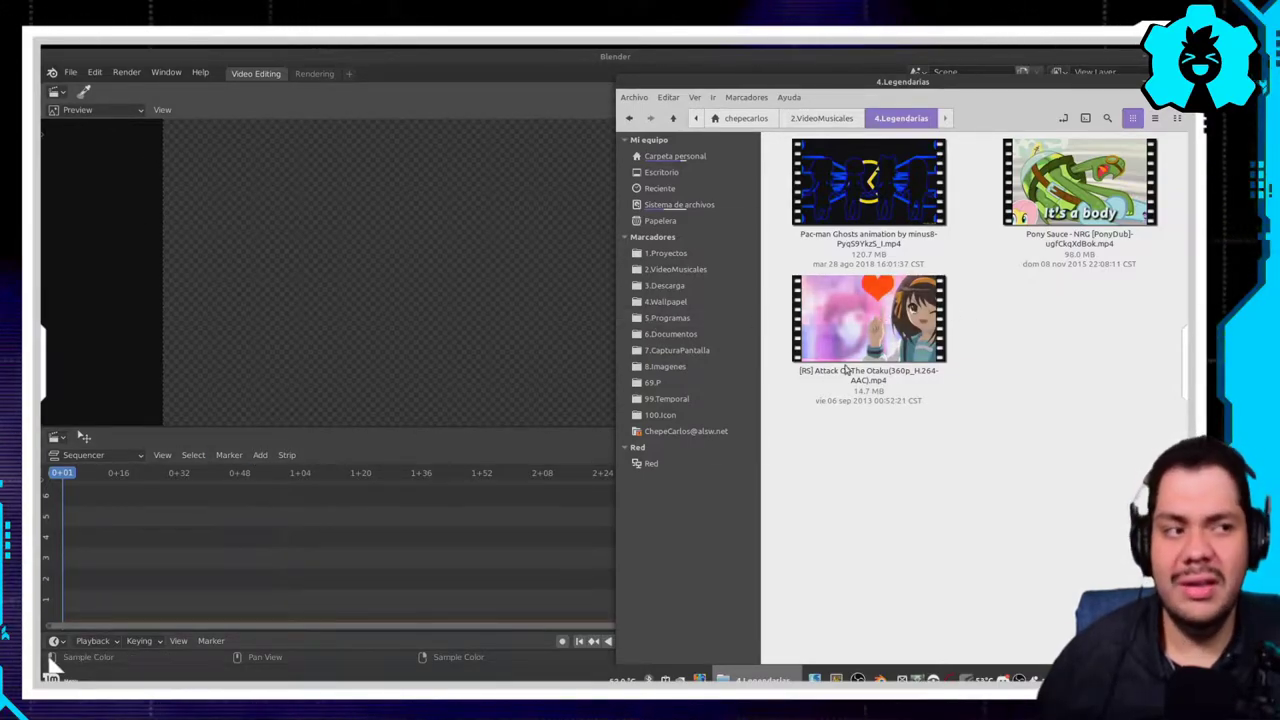
pyautogui.moveTo(877, 328); pyautogui.dragTo(205, 555)
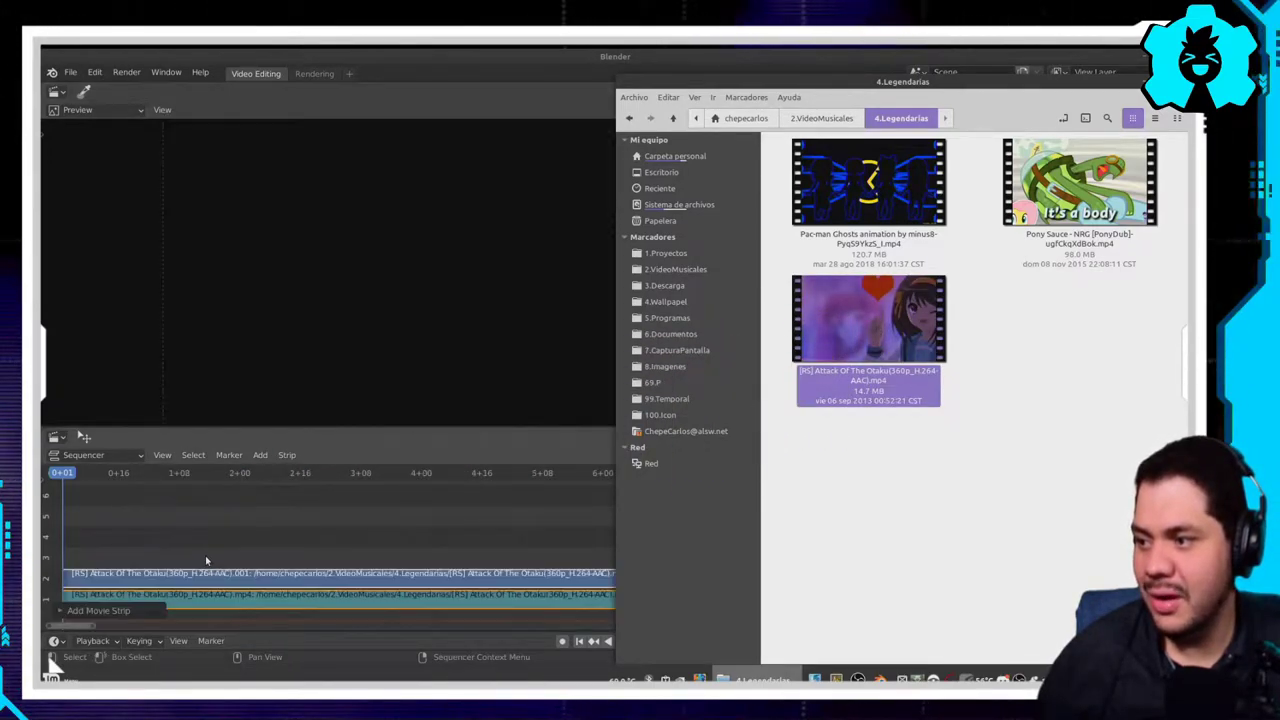
# Step: Drop the Otaku video in as strips and zoom the sequencer timeline
pyautogui.click(381, 510)
pyautogui.scroll(-2, 478, 537)
pyautogui.scroll(-2, 478, 537)
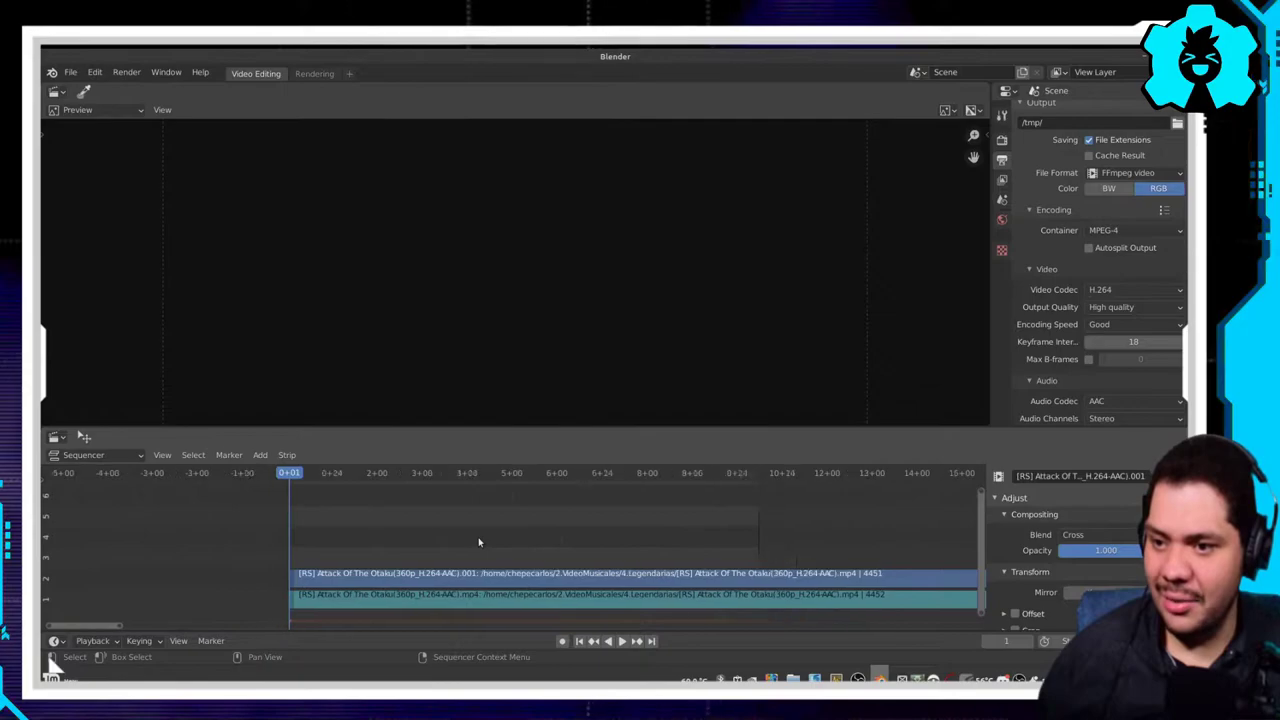
pyautogui.scroll(-1, 478, 537)
pyautogui.scroll(-2, 478, 537)
pyautogui.scroll(1, 478, 537)
pyautogui.scroll(1, 478, 537)
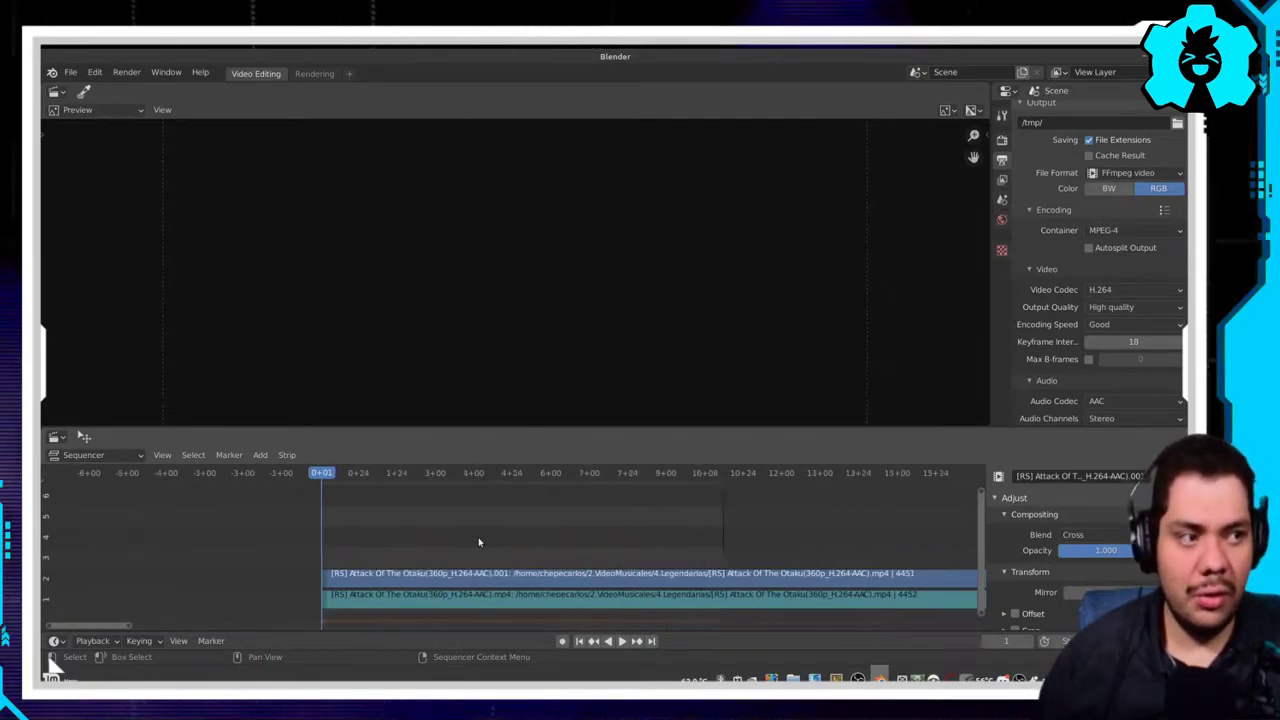
pyautogui.scroll(1, 478, 537)
pyautogui.scroll(2, 478, 537)
pyautogui.scroll(-2, 478, 541)
pyautogui.scroll(-2, 478, 541)
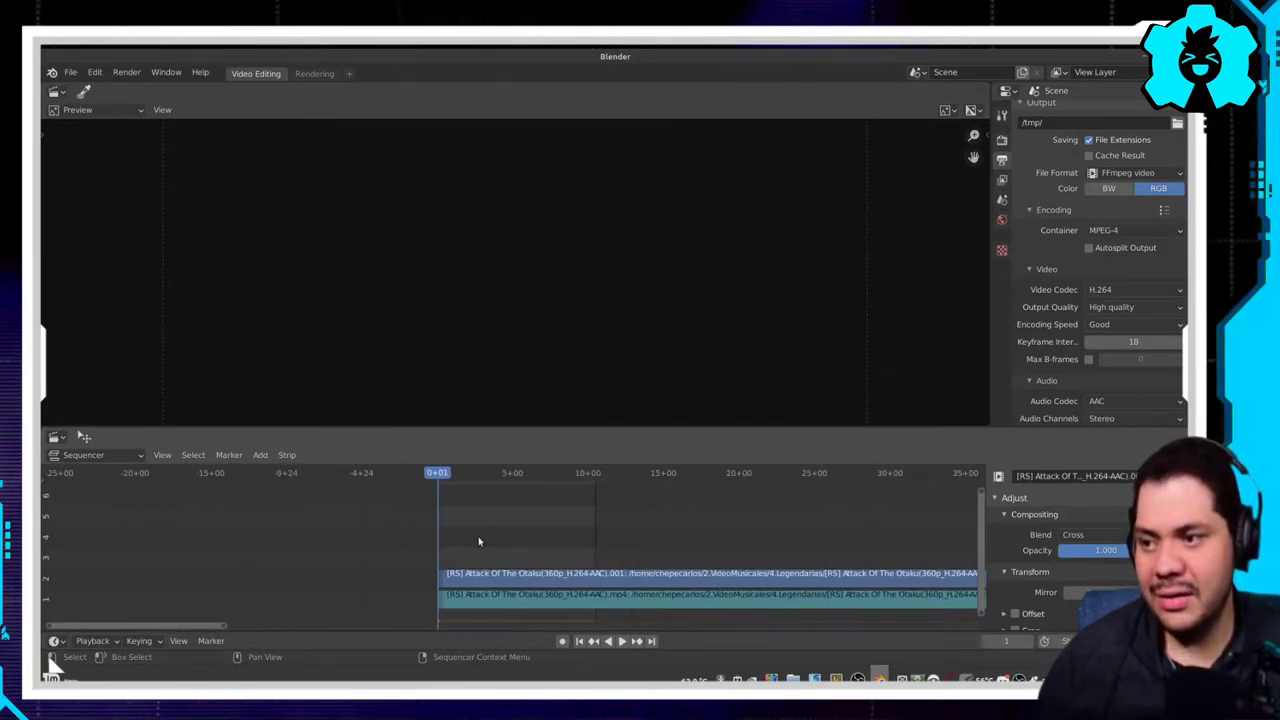
pyautogui.scroll(-2, 478, 541)
pyautogui.scroll(-1, 478, 541)
pyautogui.scroll(2, 478, 541)
pyautogui.scroll(2, 479, 541)
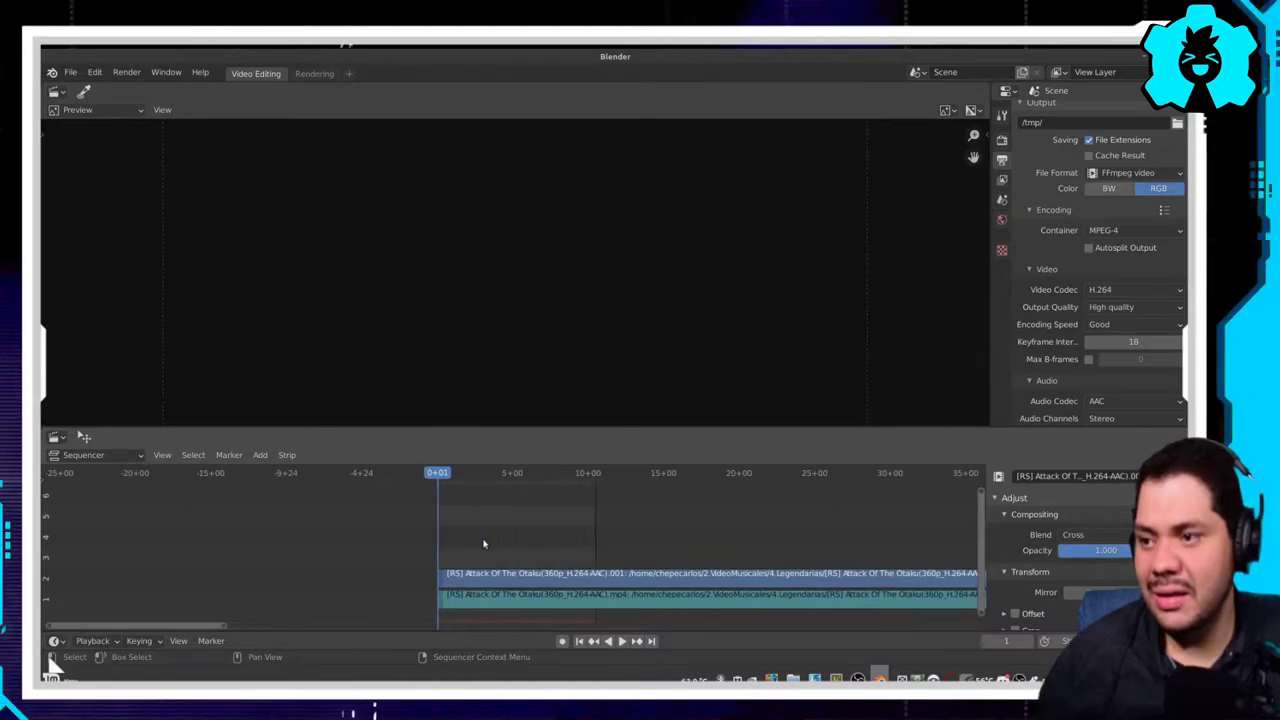
pyautogui.scroll(3, 480, 542)
pyautogui.scroll(3, 483, 543)
pyautogui.scroll(2, 483, 543)
pyautogui.scroll(2, 483, 543)
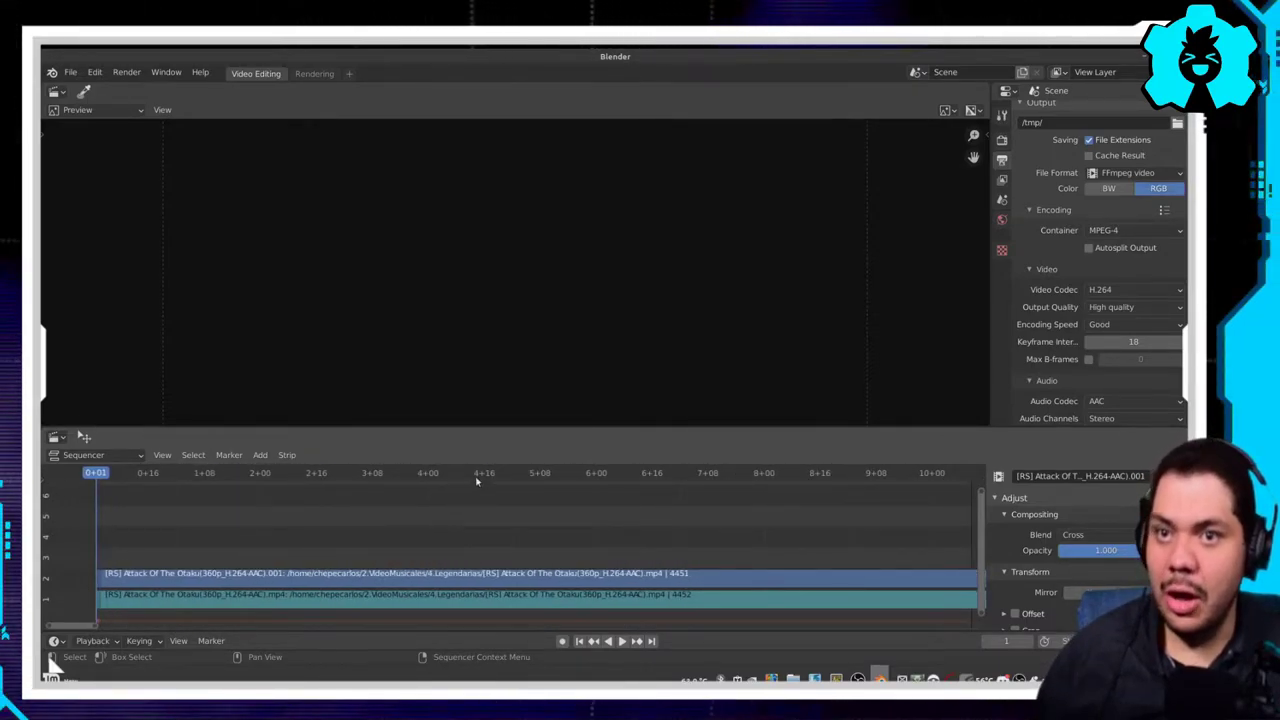
pyautogui.scroll(1, 429, 473)
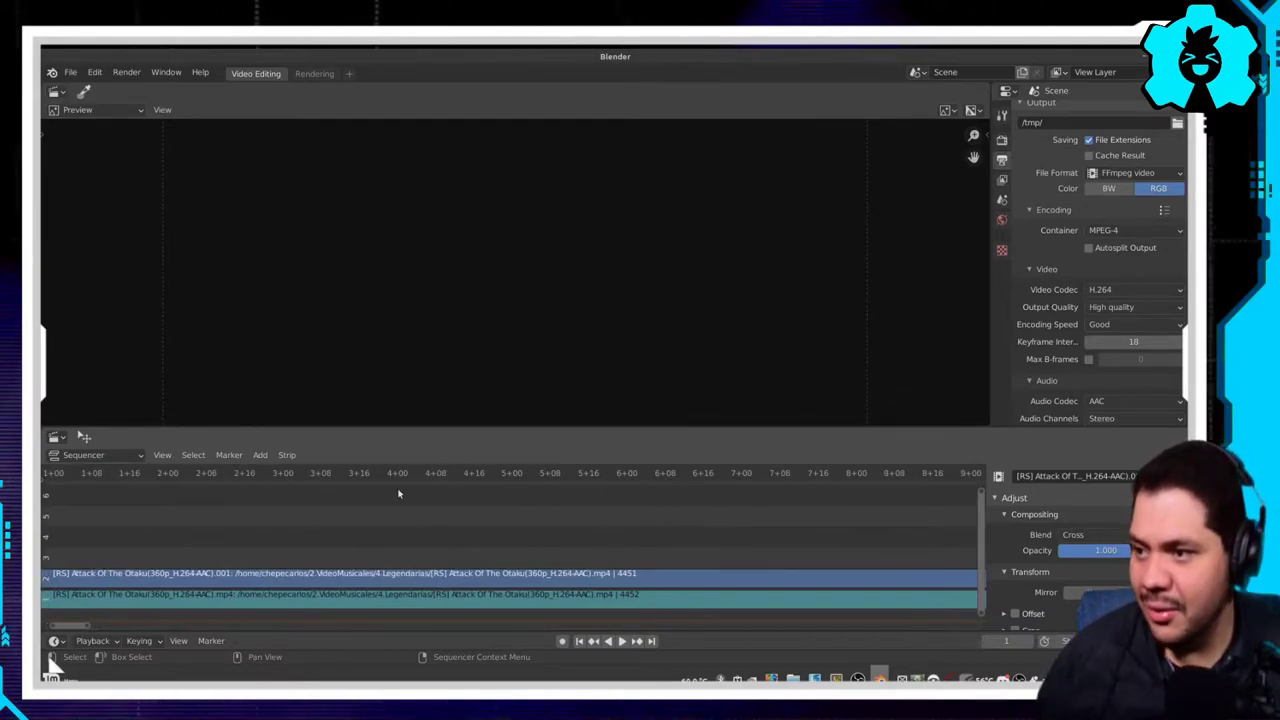
pyautogui.scroll(-2, 398, 493)
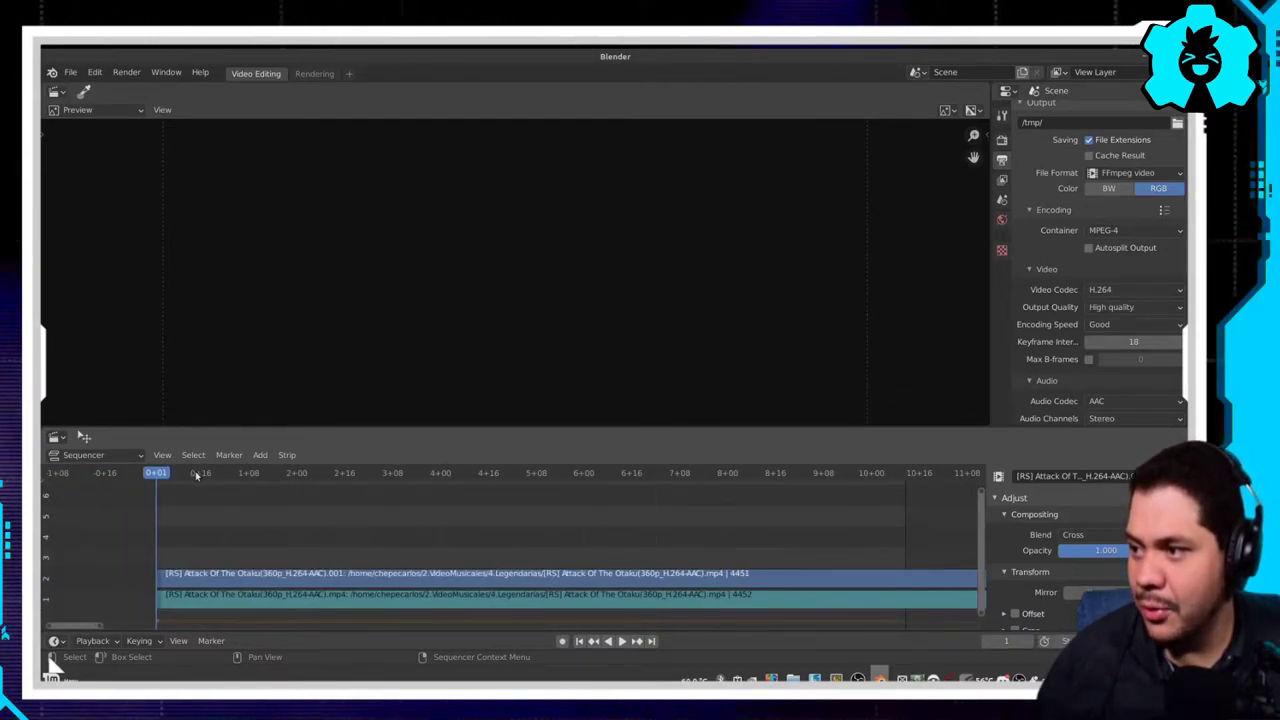
# Step: Play from about 2+10, then scrub the playhead to 3+06
pyautogui.click(306, 478)
pyautogui.press('space')
pyautogui.moveTo(328, 478); pyautogui.dragTo(303, 478)
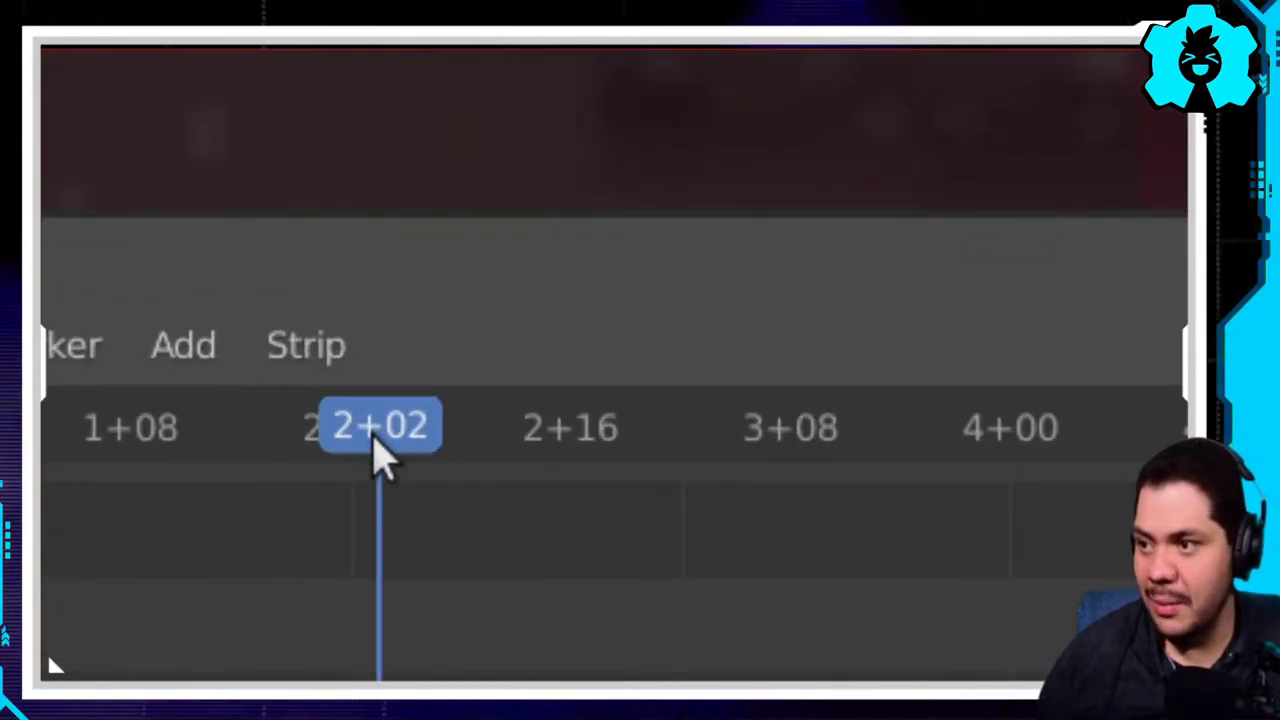
pyautogui.moveTo(379, 455); pyautogui.dragTo(440, 462)
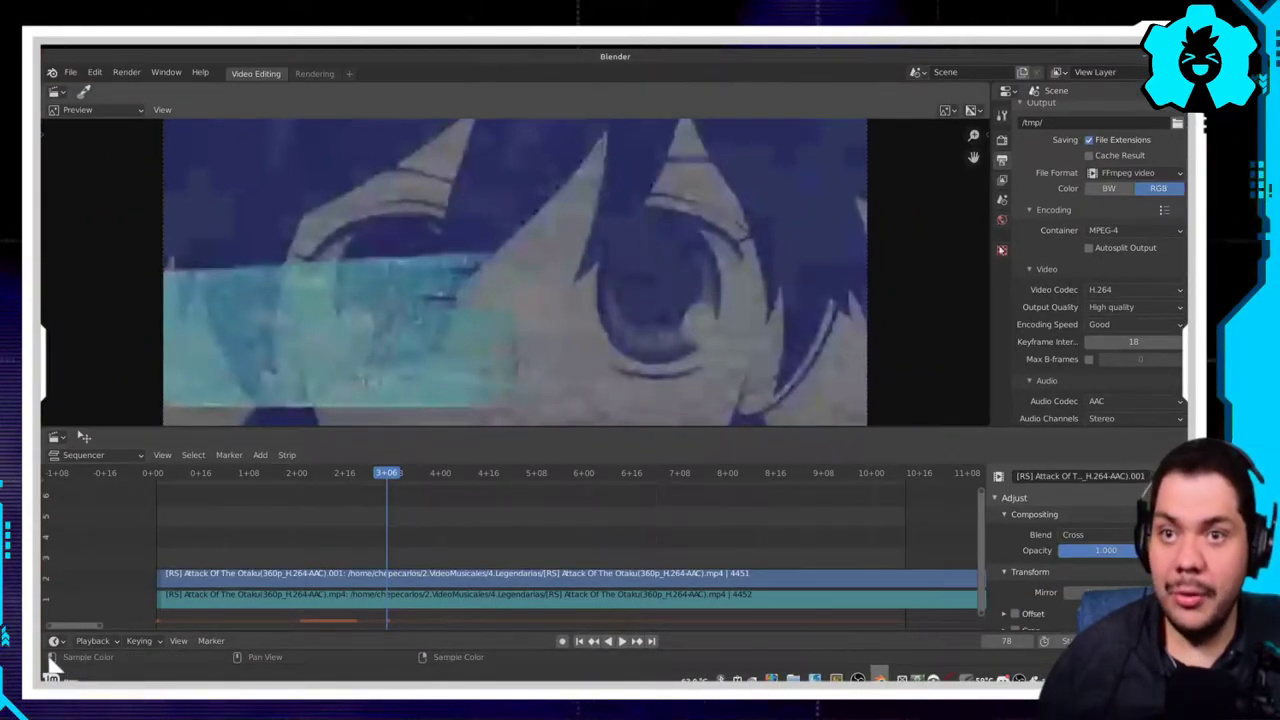
# Step: Check resolution and frame range, pan the timeline, and close the external video player
pyautogui.scroll(3, 1032, 236)
pyautogui.scroll(2, 1032, 236)
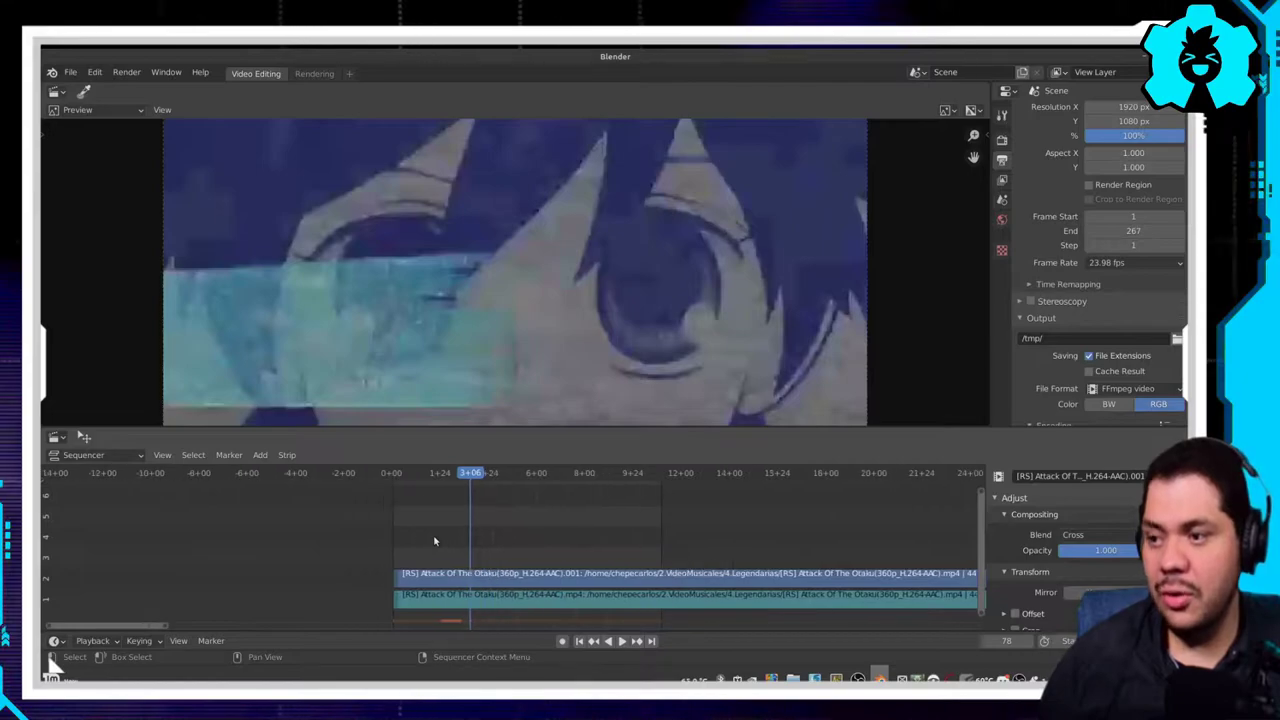
pyautogui.scroll(-2, 470, 545)
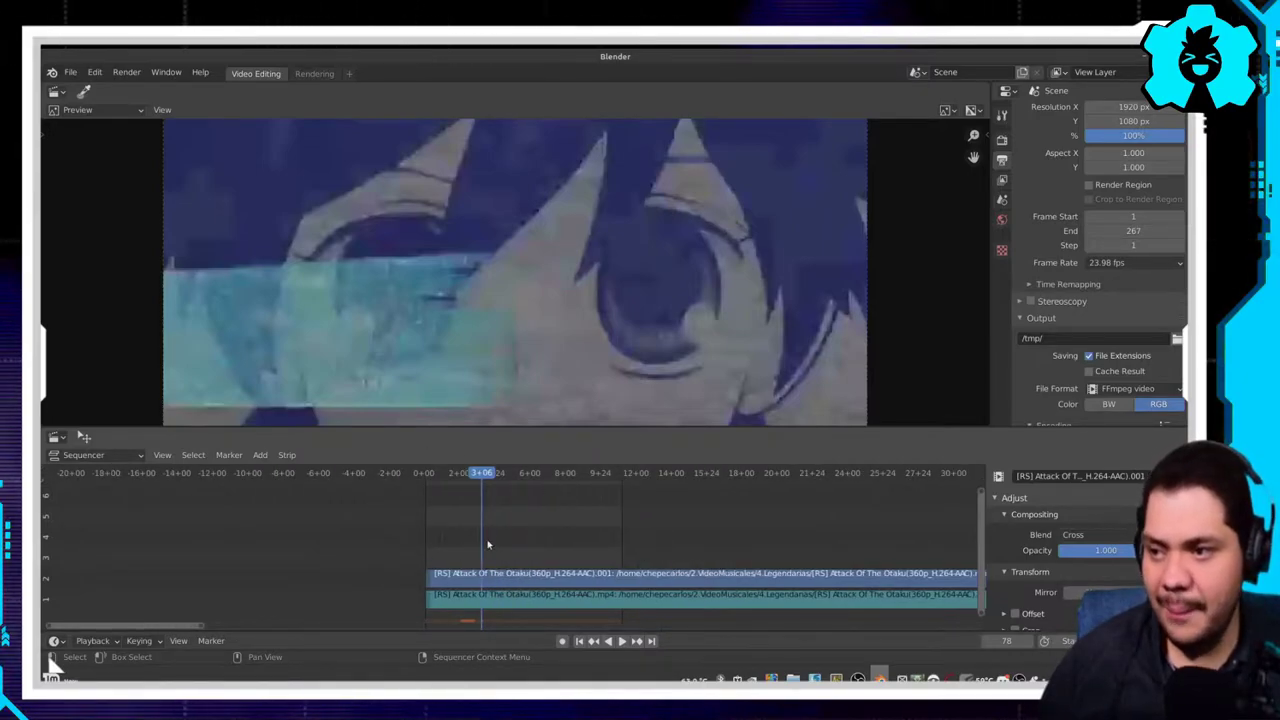
pyautogui.moveTo(517, 539)
pyautogui.mouseDown(button='middle')
pyautogui.moveTo(616, 540)
pyautogui.moveTo(95, 545)
pyautogui.moveTo(849, 517)
pyautogui.moveTo(220, 512)
pyautogui.moveTo(640, 513)
pyautogui.mouseUp(button='middle')
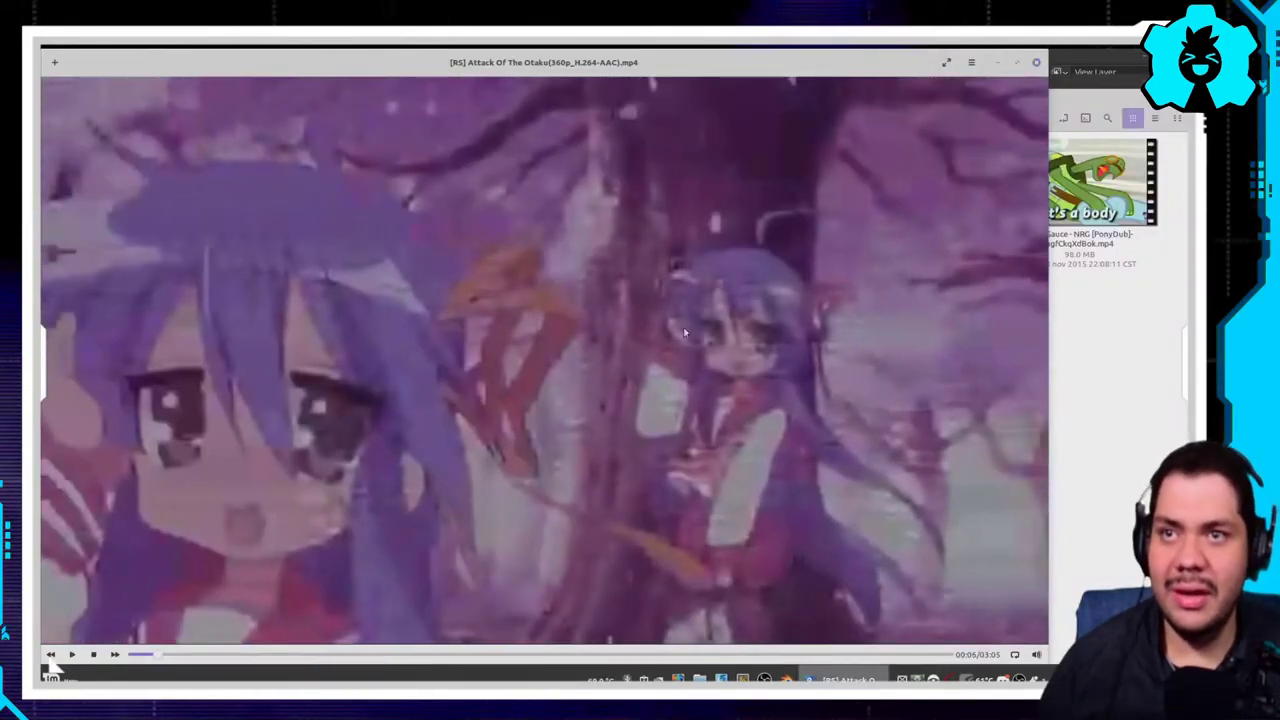
pyautogui.click(1036, 63)
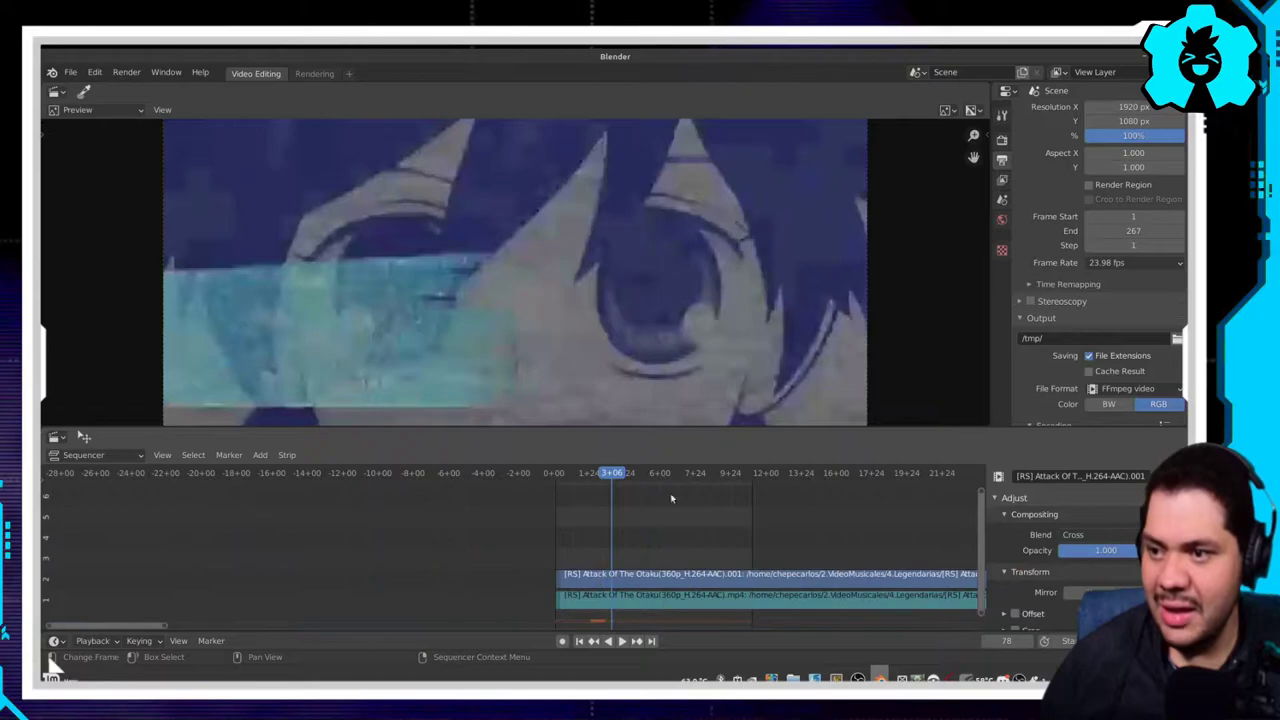
# Step: Set the playhead to 2+23 on the PRESENTS frame and select the audio strip
pyautogui.scroll(3, 630, 565)
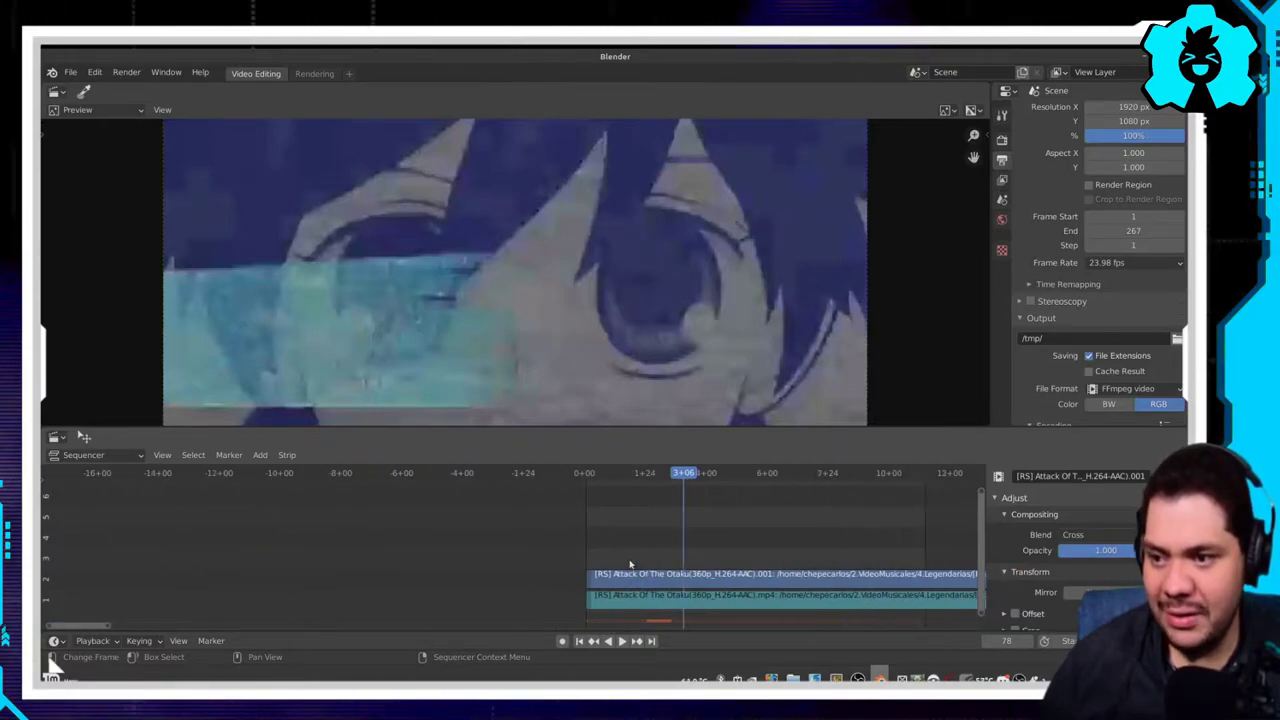
pyautogui.moveTo(740, 478); pyautogui.dragTo(734, 477)
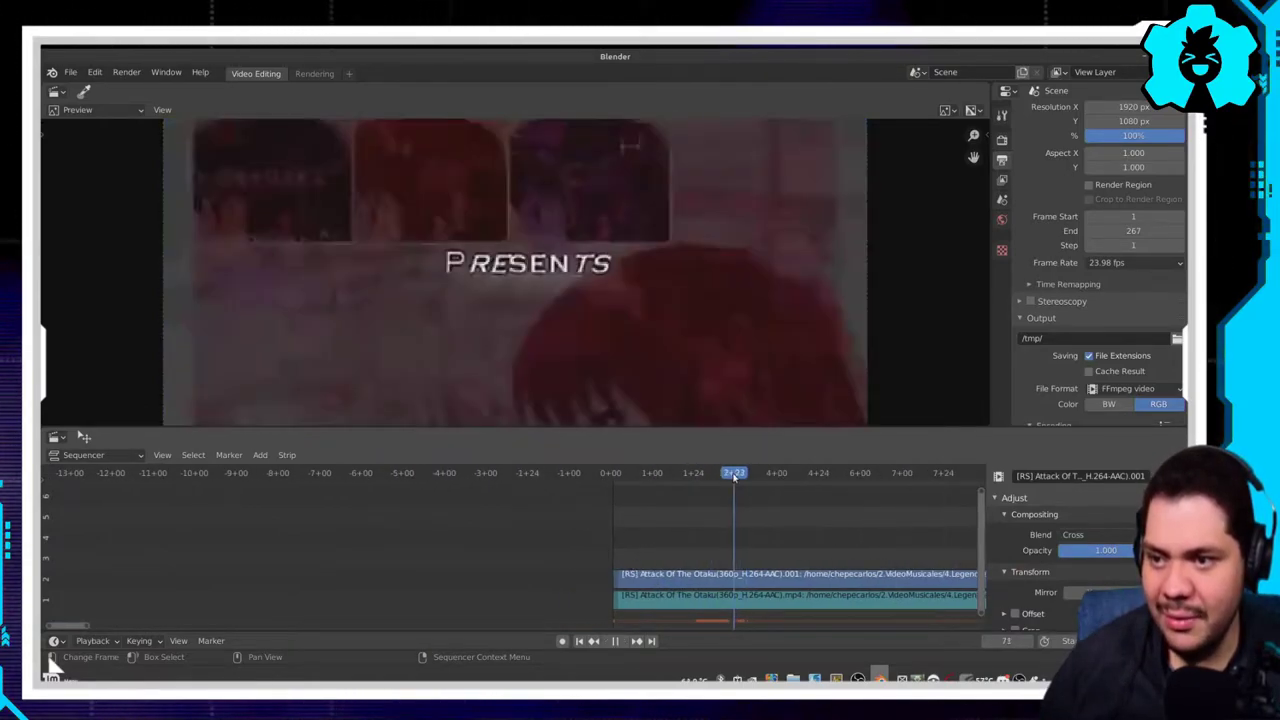
pyautogui.click(701, 603)
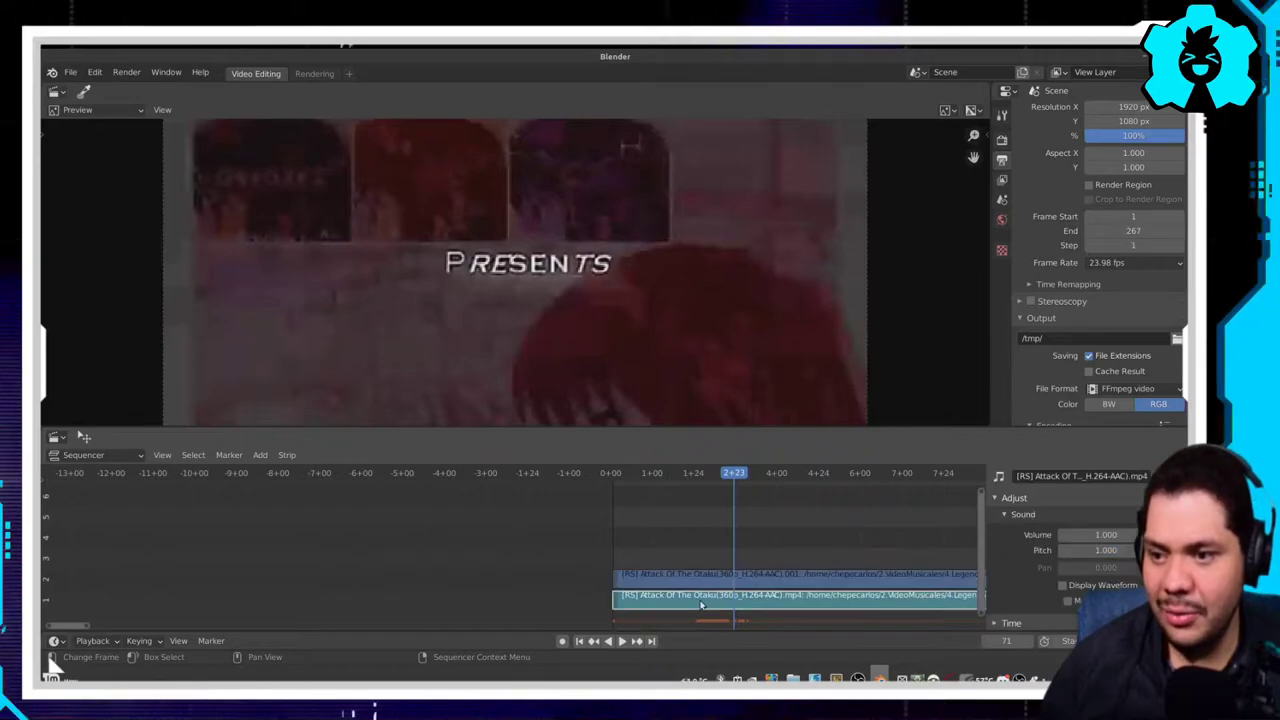
pyautogui.moveTo(701, 601); pyautogui.dragTo(493, 582, button='middle')
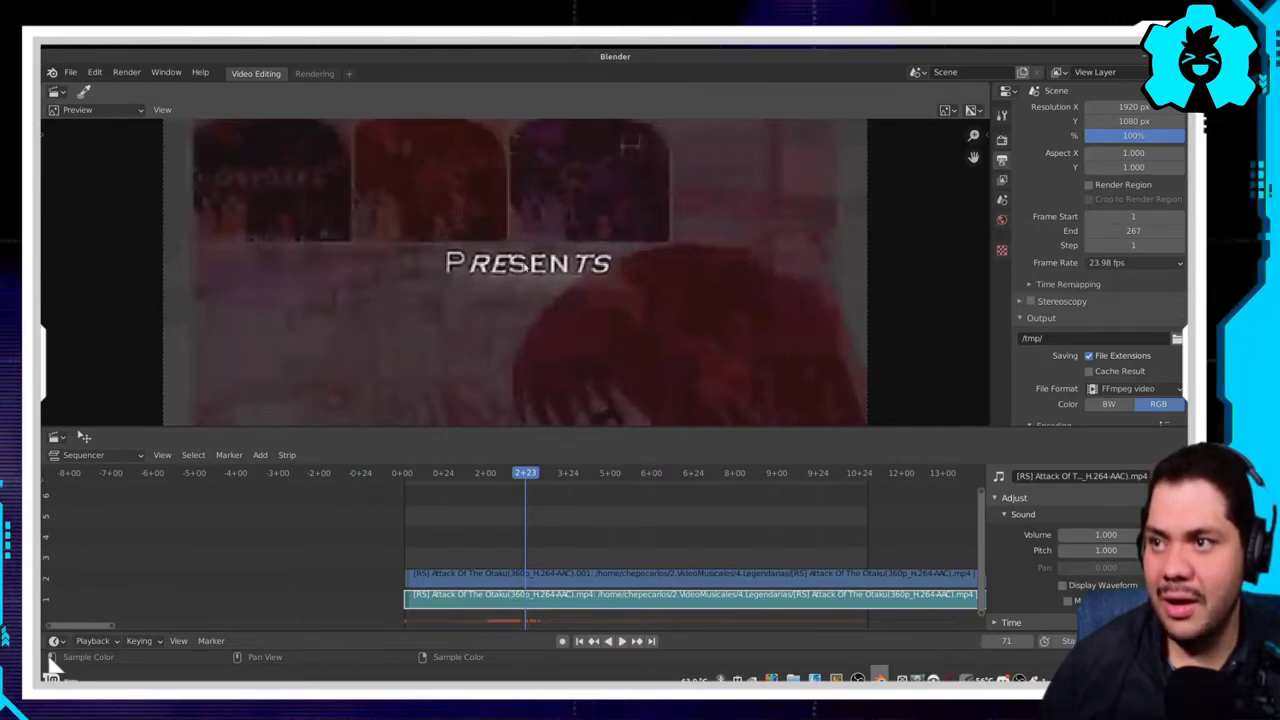
pyautogui.scroll(-2, 530, 250)
pyautogui.scroll(-2, 515, 222)
pyautogui.scroll(-2, 508, 222)
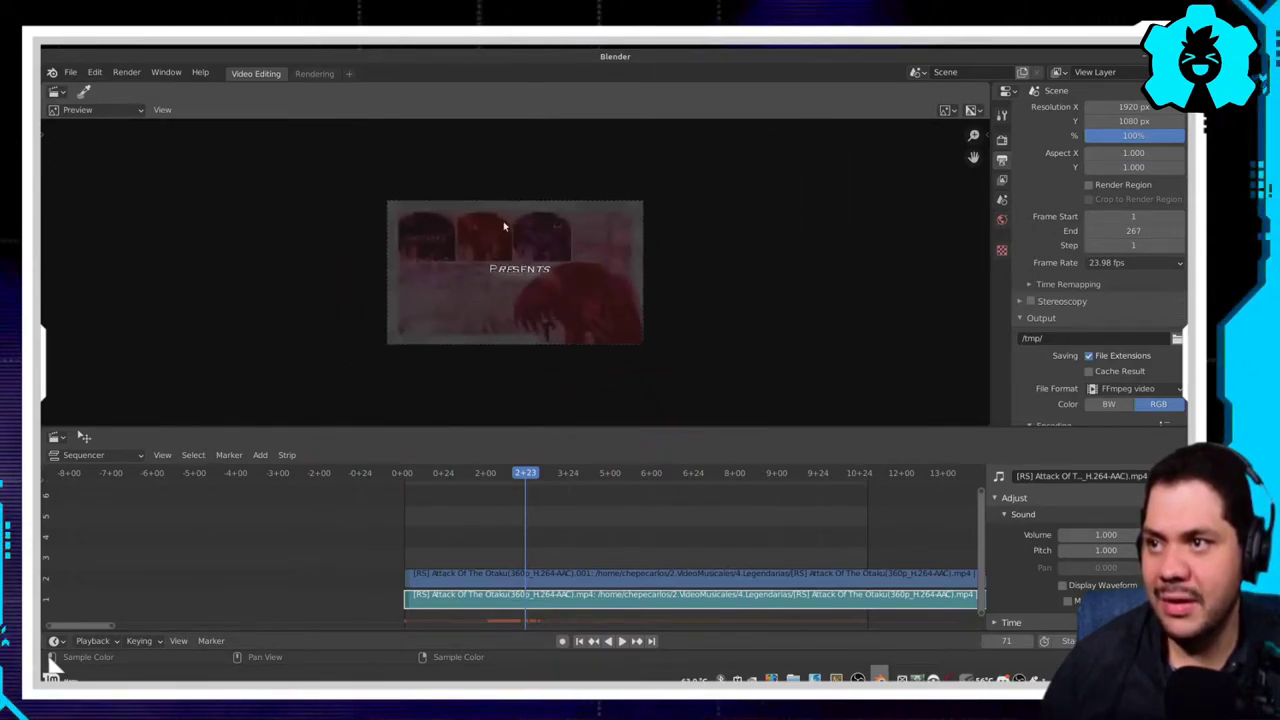
pyautogui.scroll(1, 490, 240)
pyautogui.scroll(2, 489, 244)
pyautogui.scroll(2, 489, 244)
pyautogui.scroll(1, 489, 244)
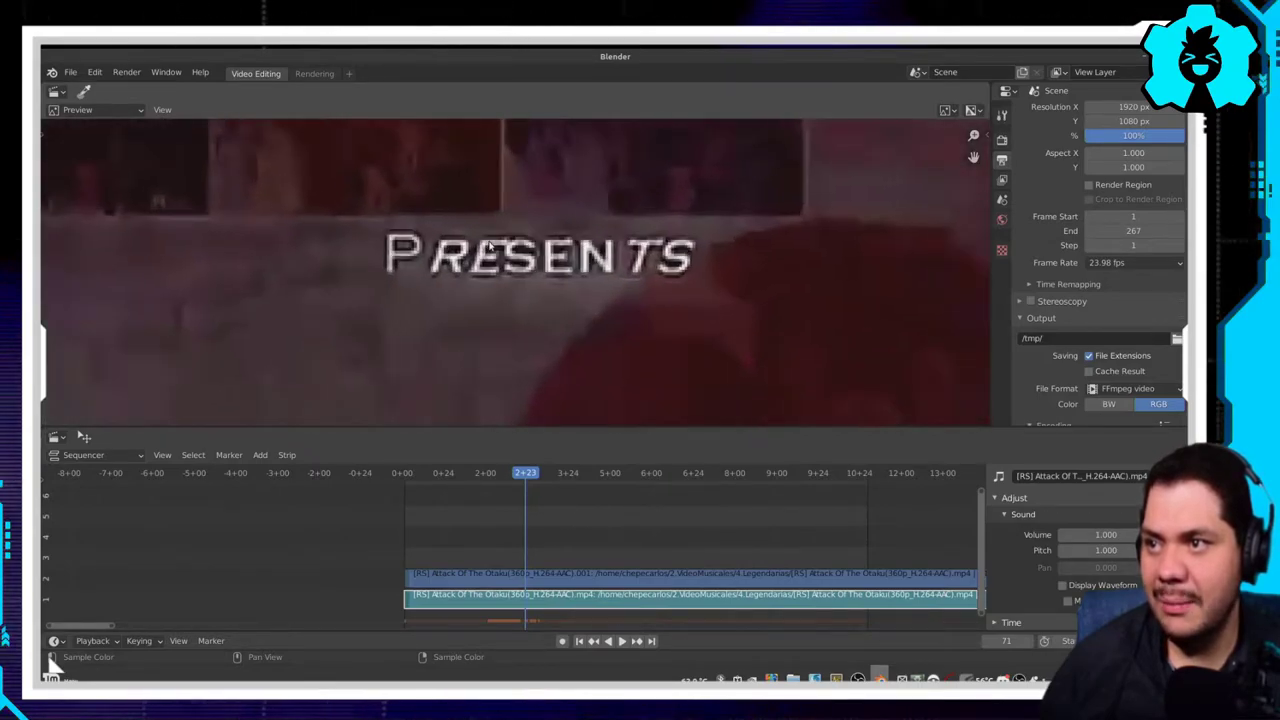
pyautogui.scroll(2, 489, 245)
pyautogui.scroll(1, 489, 244)
pyautogui.scroll(2, 489, 244)
pyautogui.scroll(-1, 489, 244)
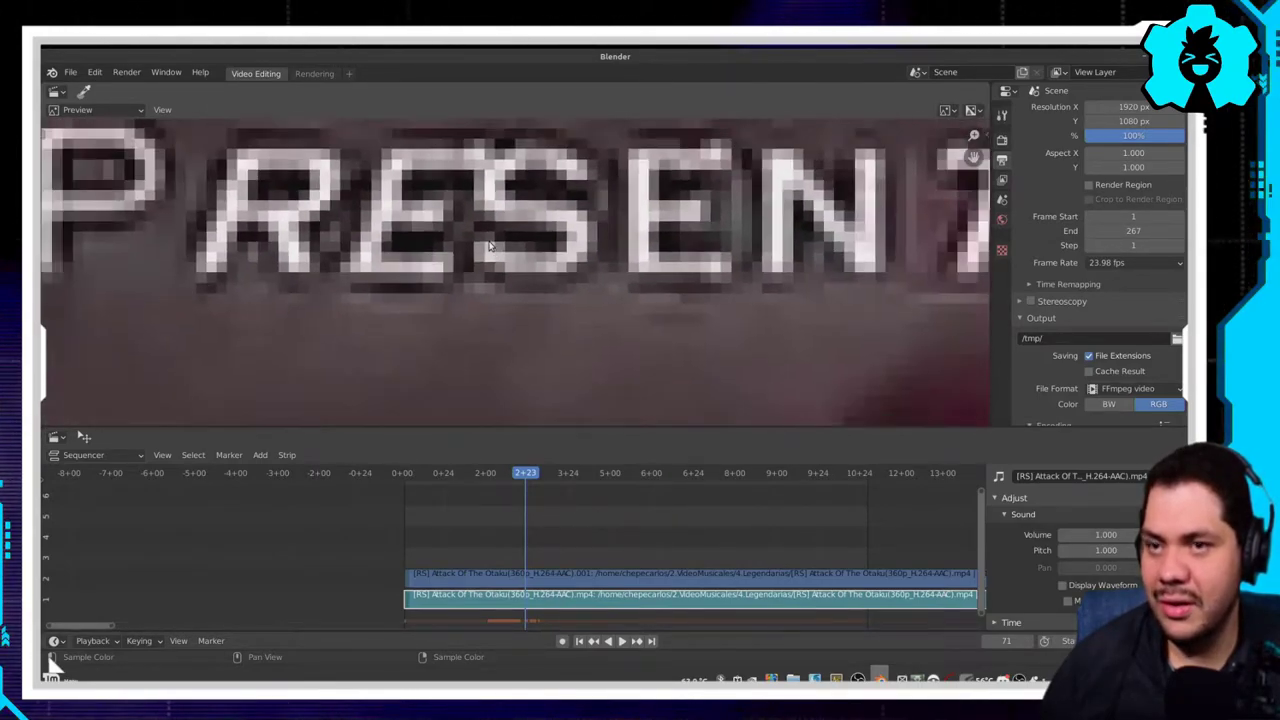
pyautogui.scroll(-1, 489, 244)
pyautogui.scroll(-3, 489, 244)
pyautogui.scroll(-2, 489, 244)
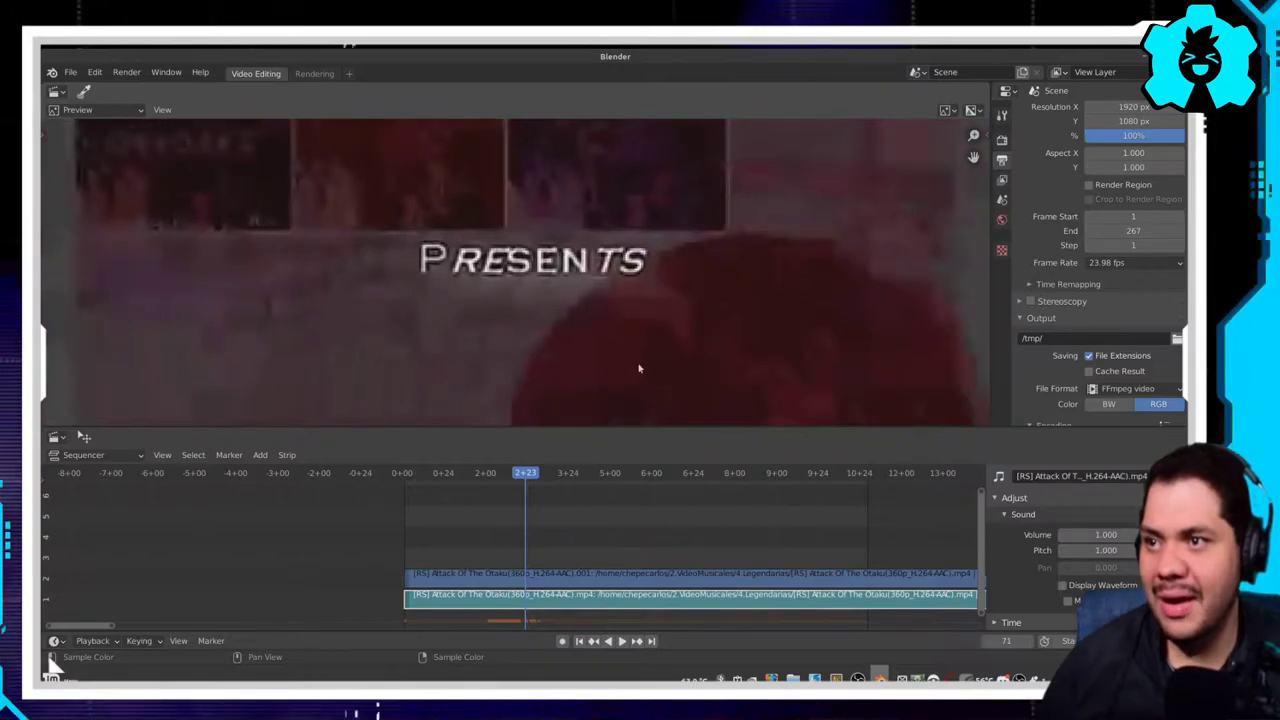
pyautogui.moveTo(446, 287); pyautogui.dragTo(379, 268, button='middle')
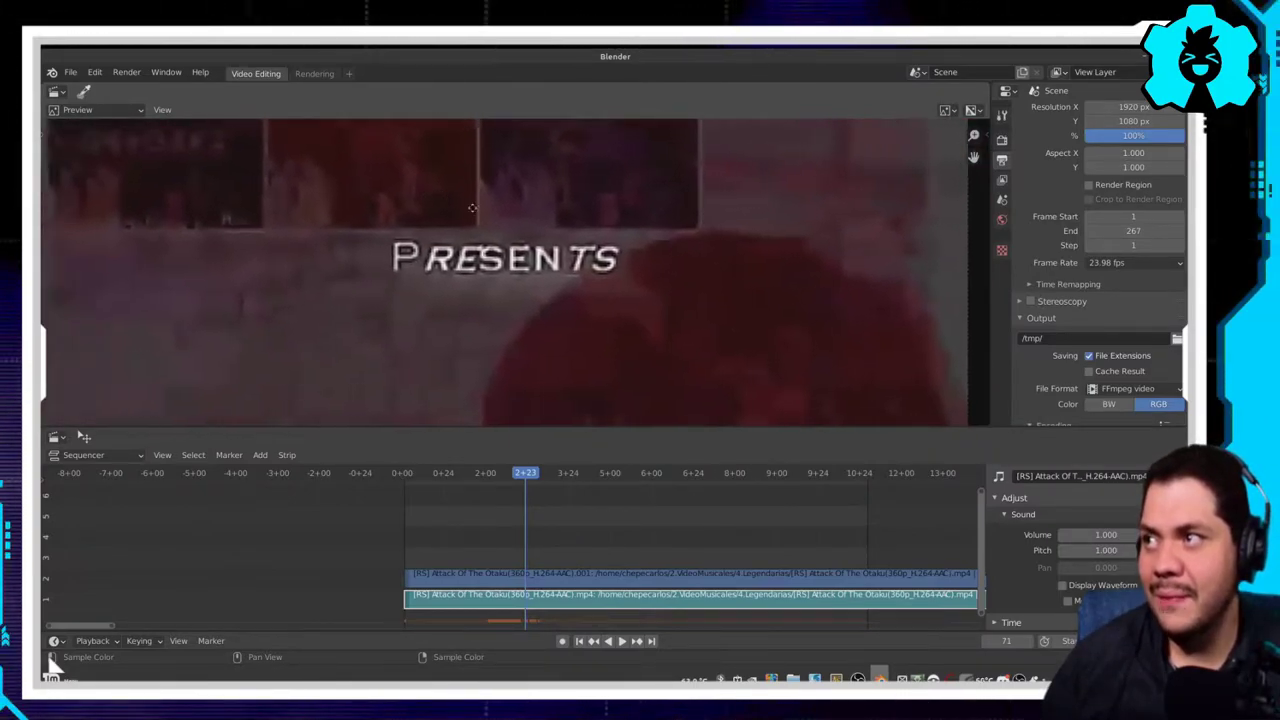
pyautogui.moveTo(383, 198); pyautogui.dragTo(383, 441, button='middle')
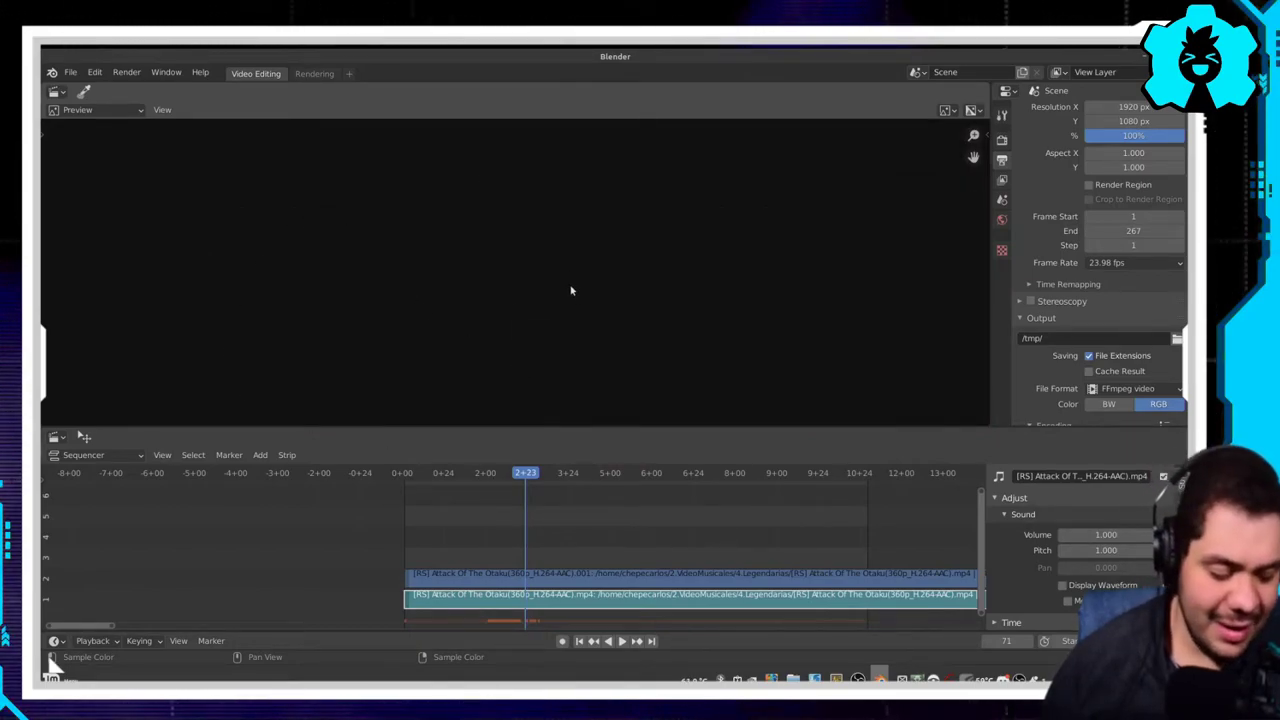
pyautogui.press('Home')
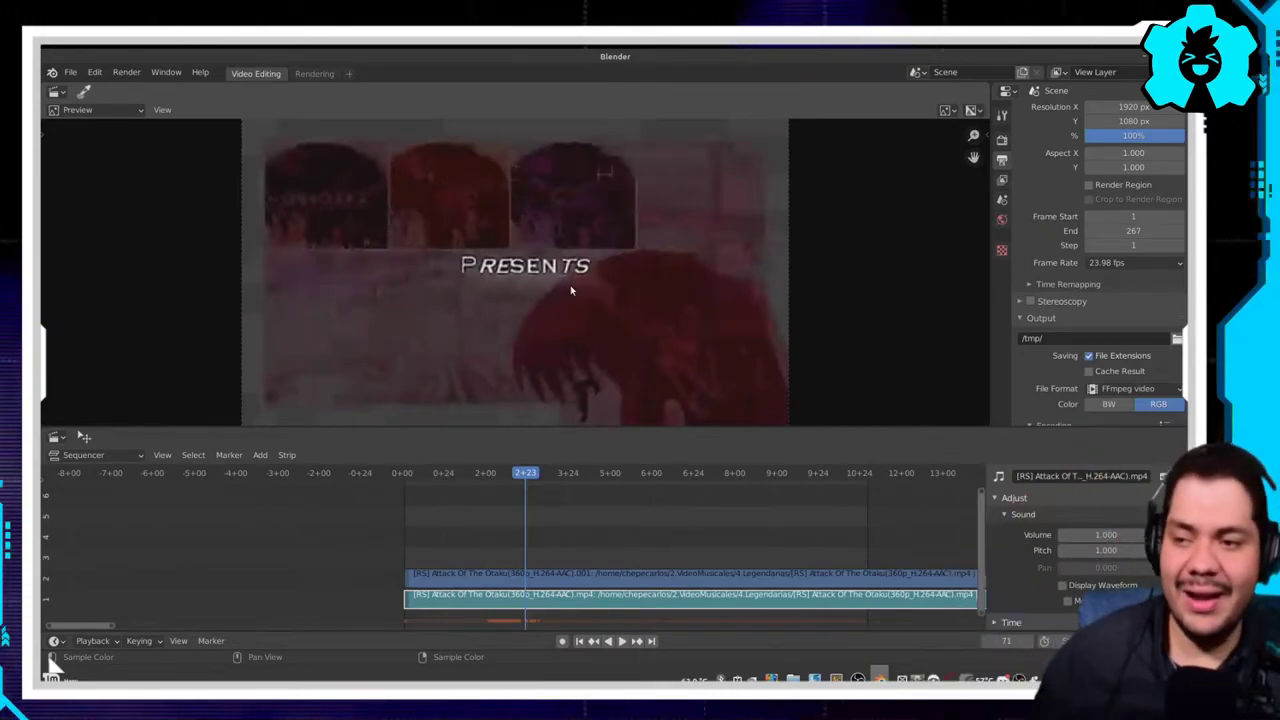
pyautogui.scroll(3, 572, 266)
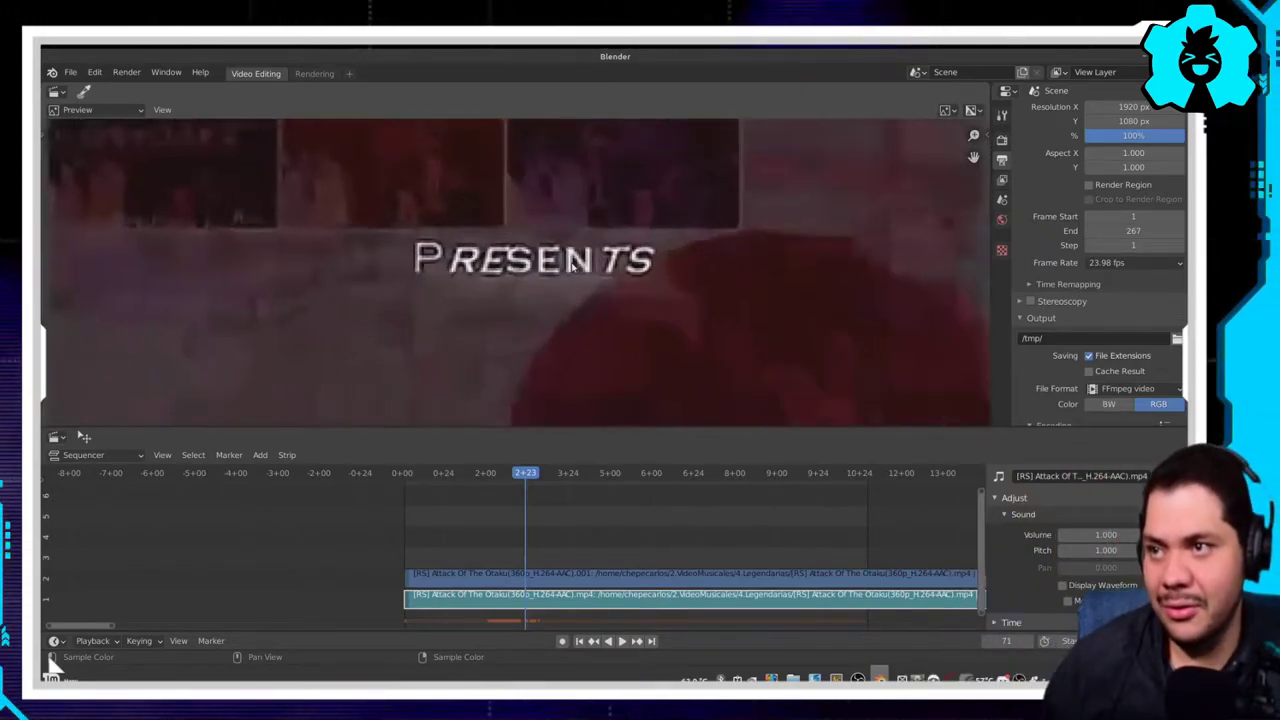
pyautogui.scroll(3, 572, 266)
pyautogui.scroll(3, 572, 266)
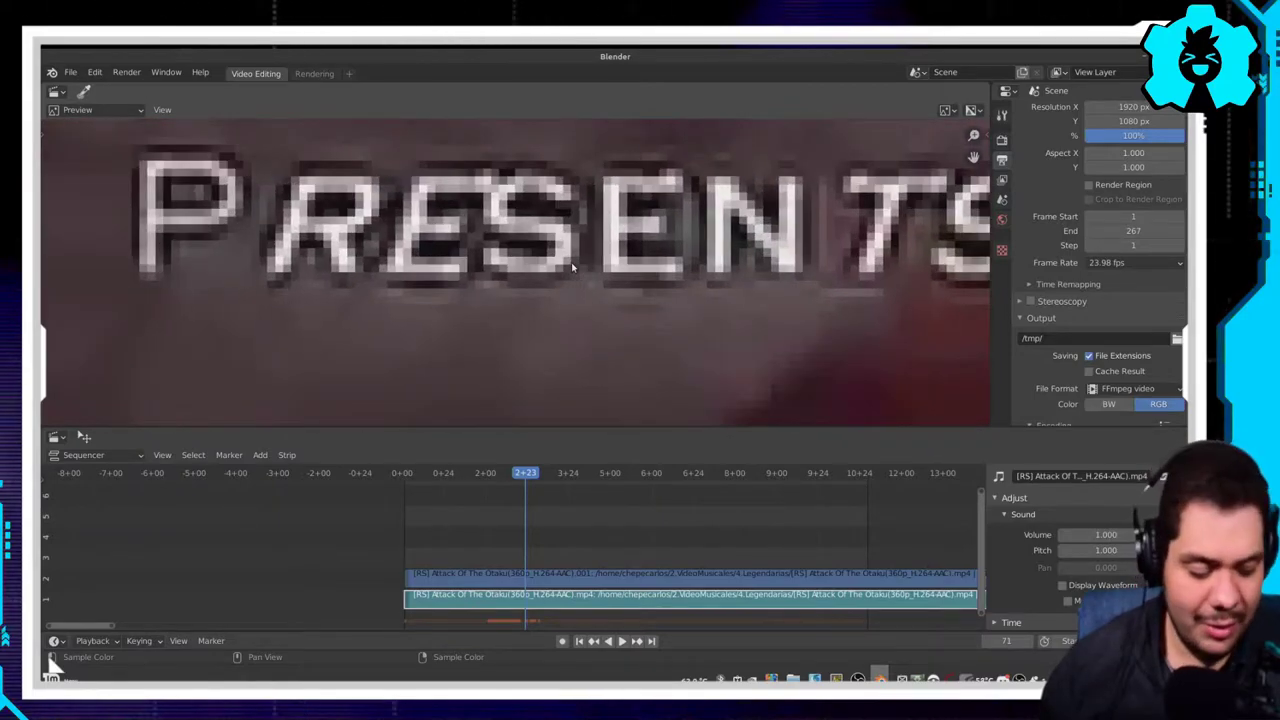
pyautogui.press('Home')
pyautogui.scroll(-3, 572, 266)
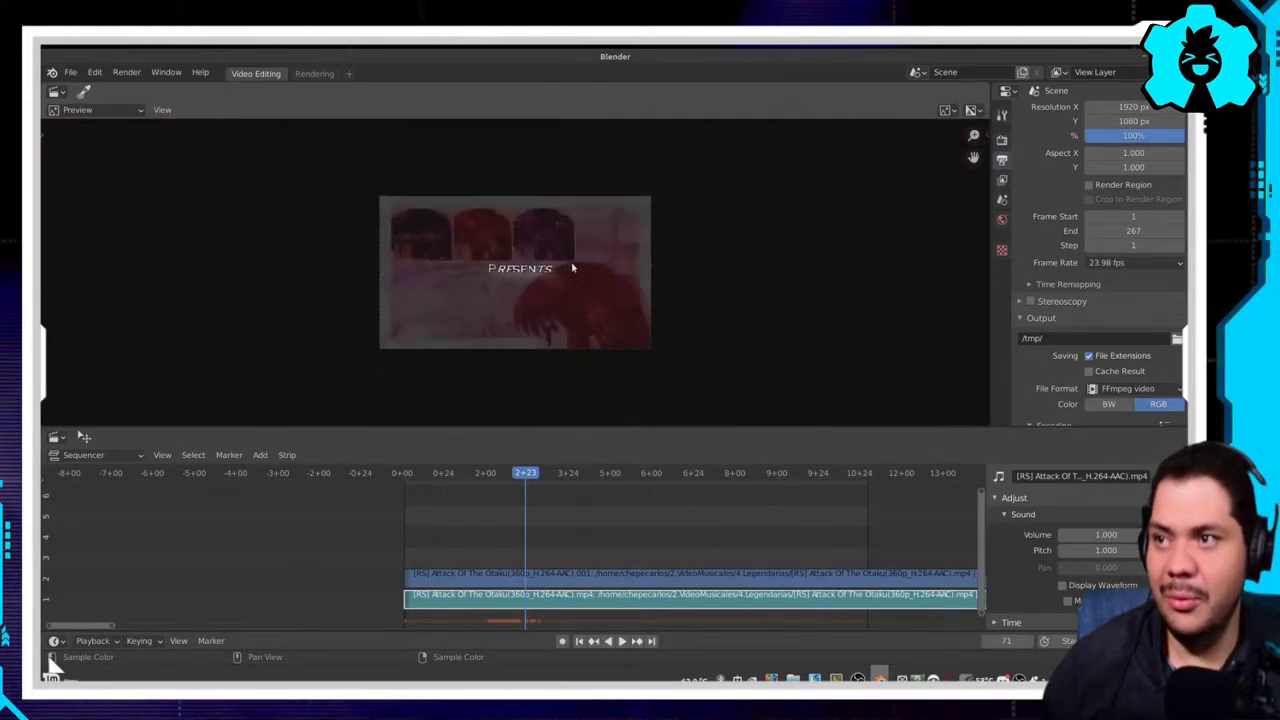
pyautogui.scroll(-2, 573, 270)
pyautogui.press('Home')
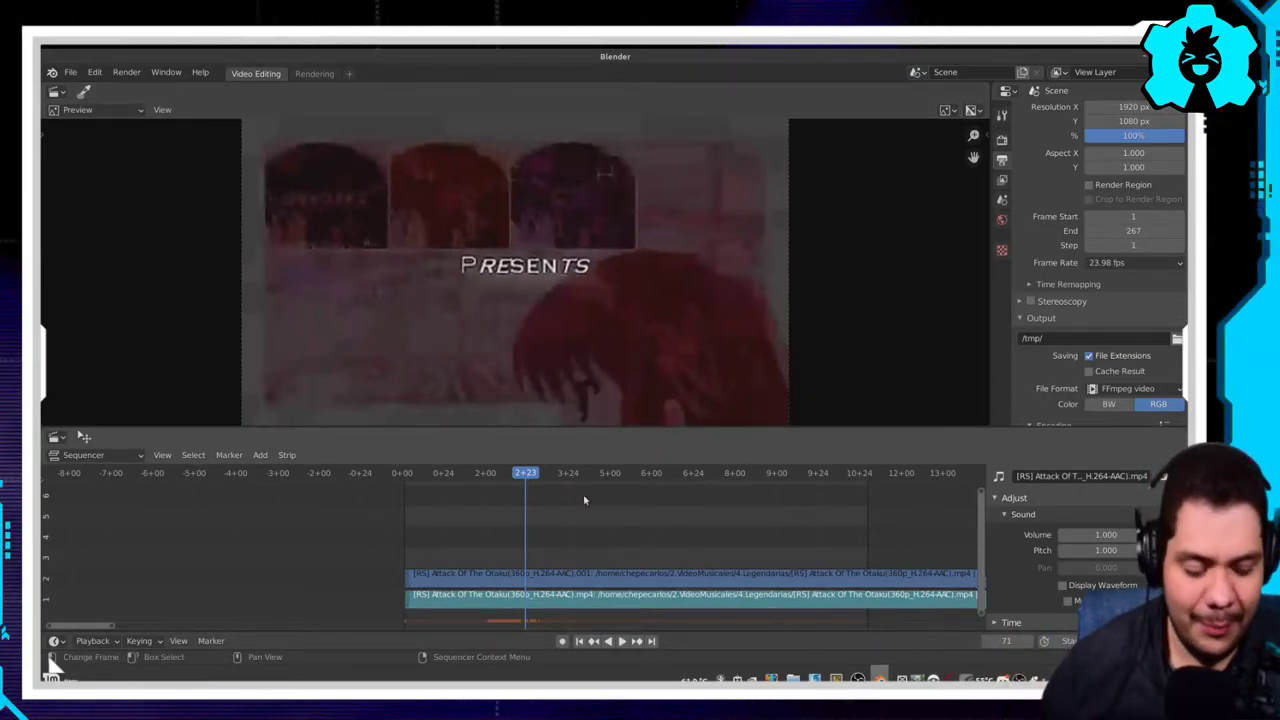
pyautogui.press('Home')
pyautogui.scroll(-3, 585, 500)
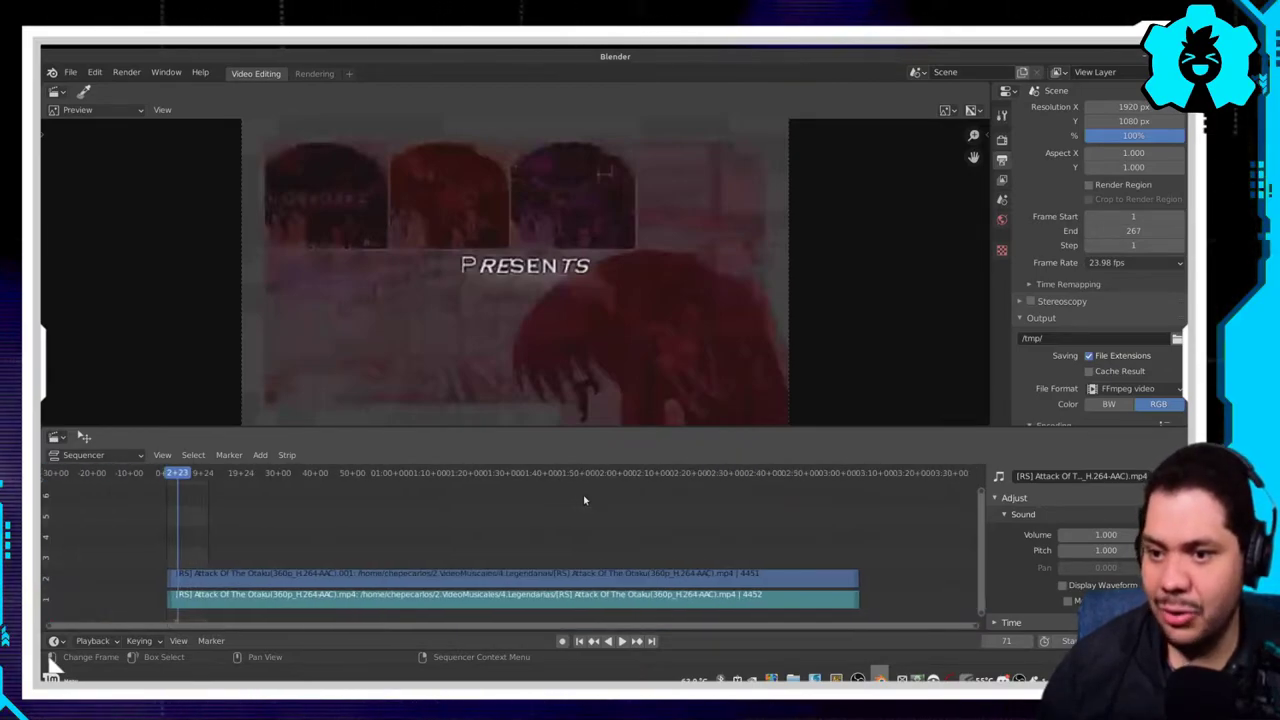
pyautogui.press('Home')
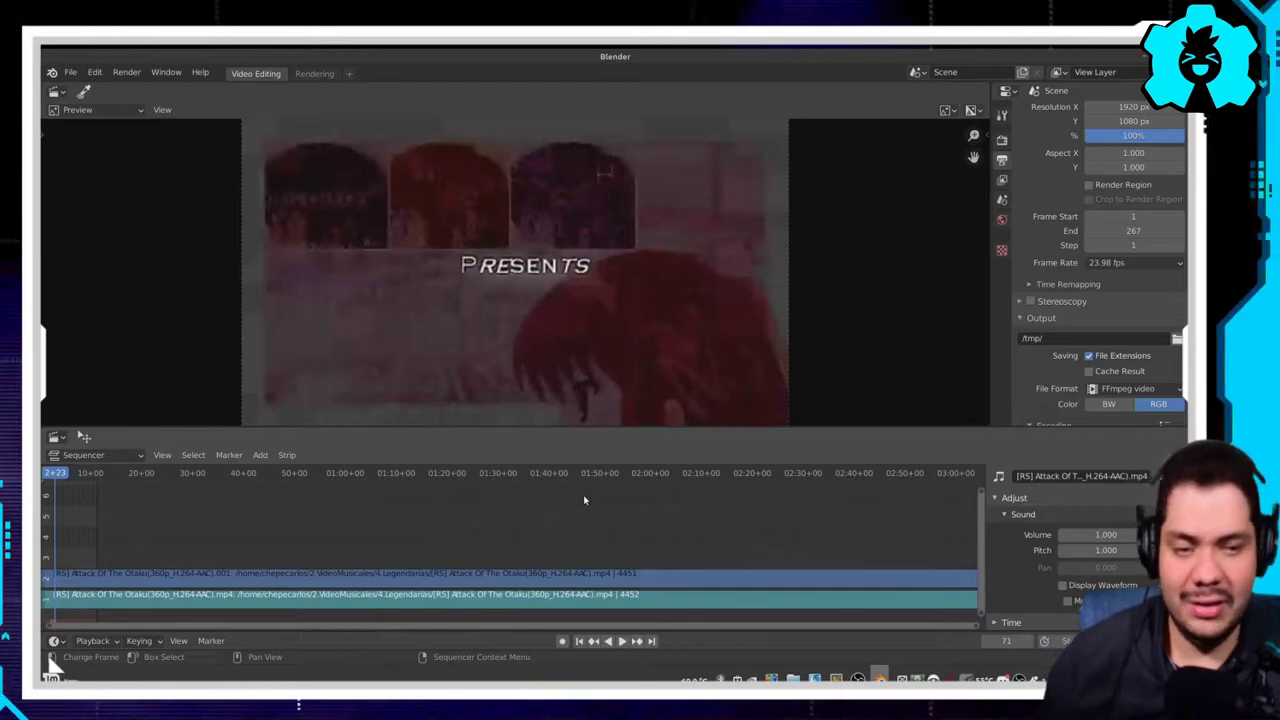
pyautogui.scroll(5, 585, 500)
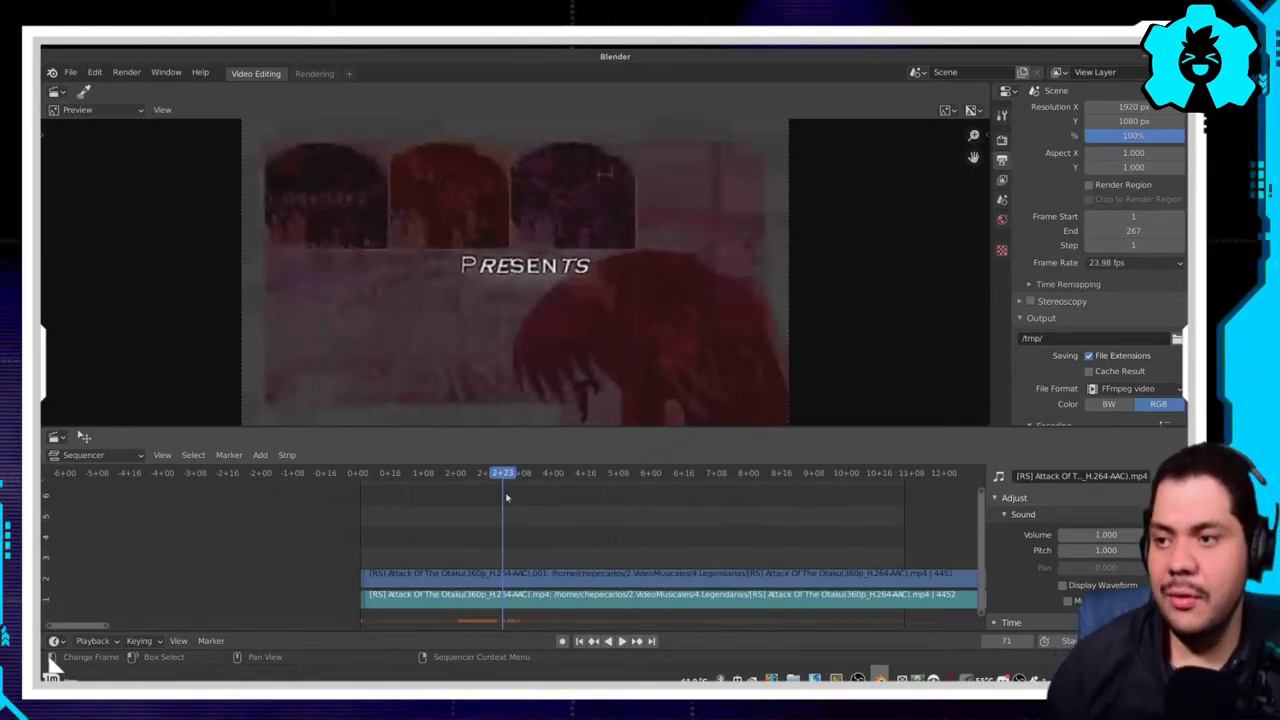
pyautogui.click(363, 471)
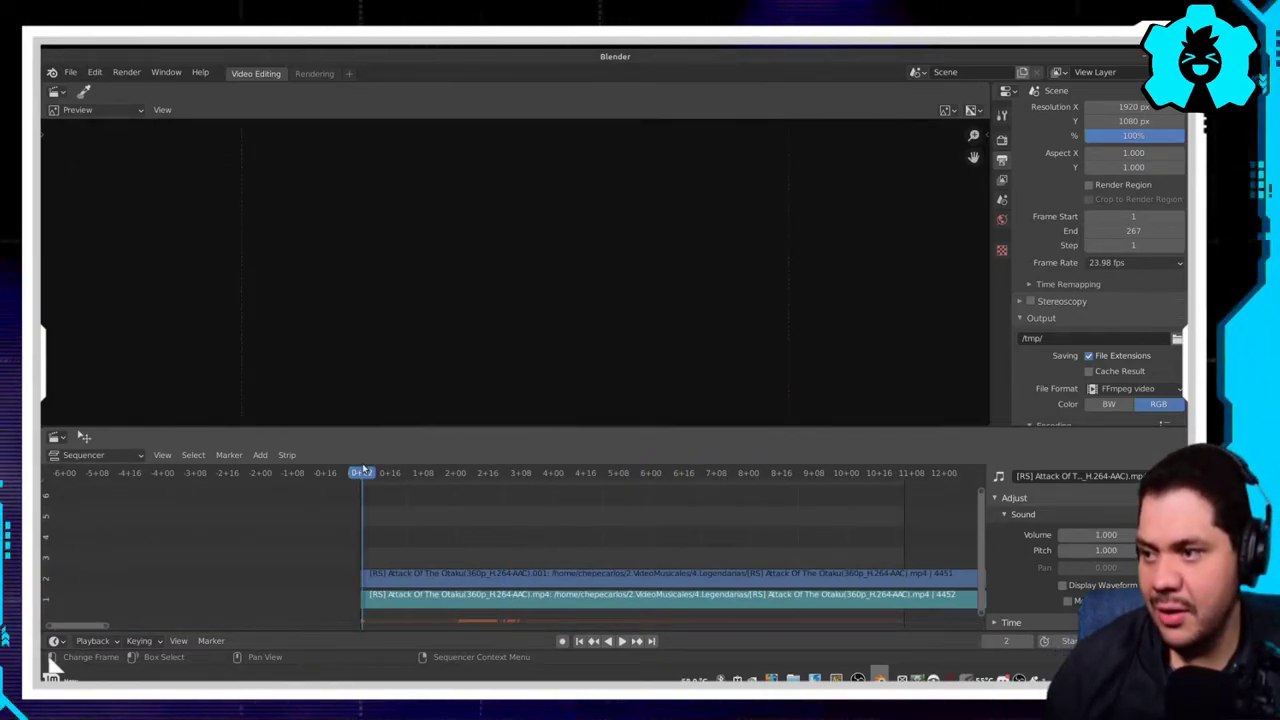
pyautogui.click(900, 479)
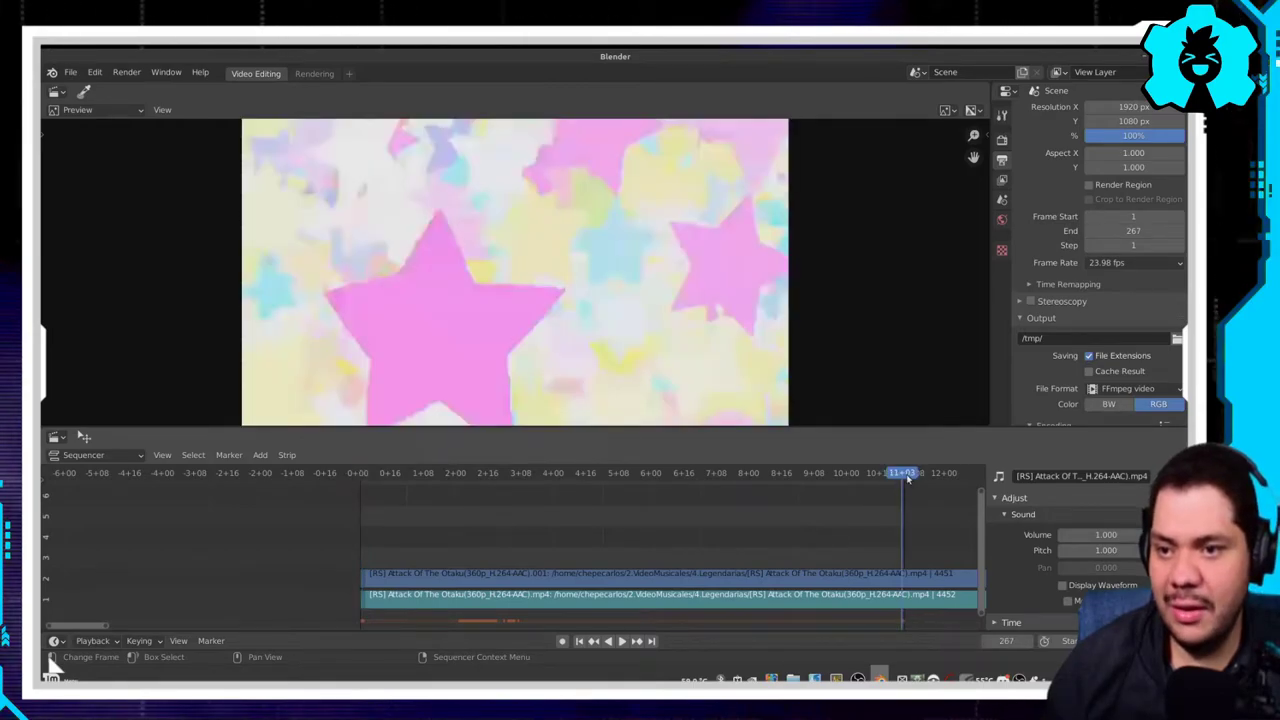
pyautogui.moveTo(900, 474); pyautogui.dragTo(880, 474)
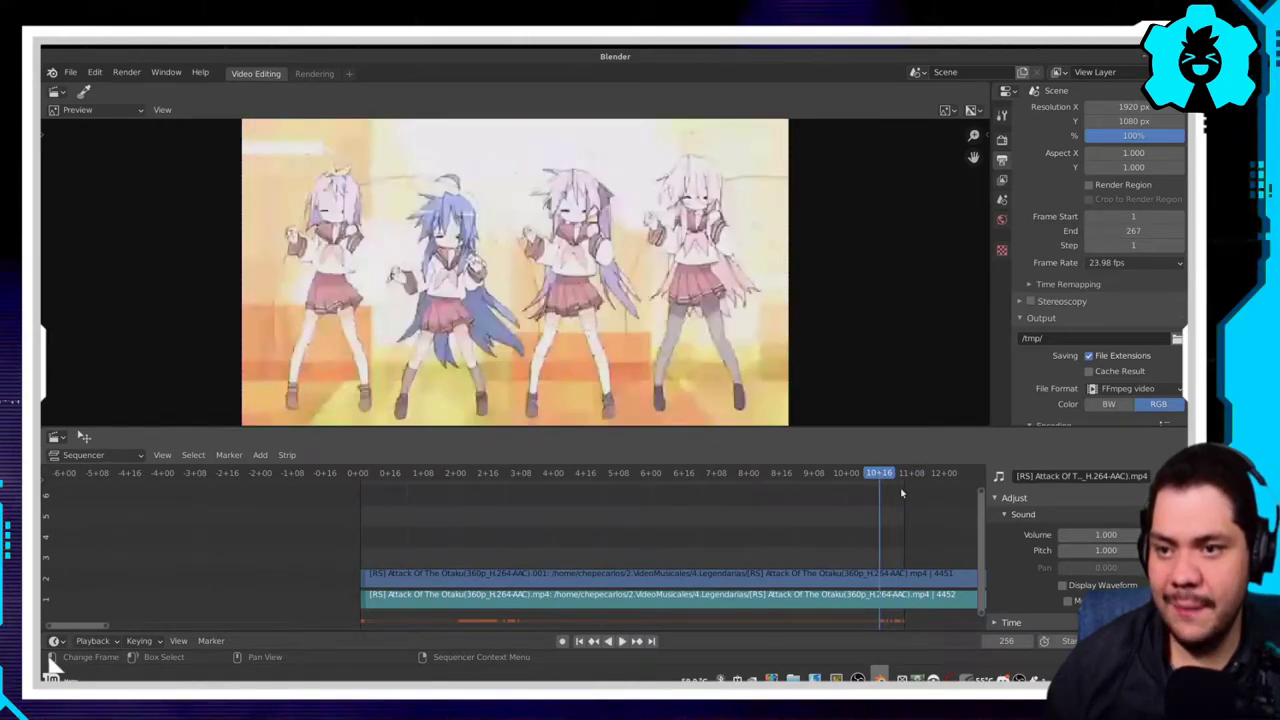
pyautogui.moveTo(876, 477); pyautogui.dragTo(657, 475)
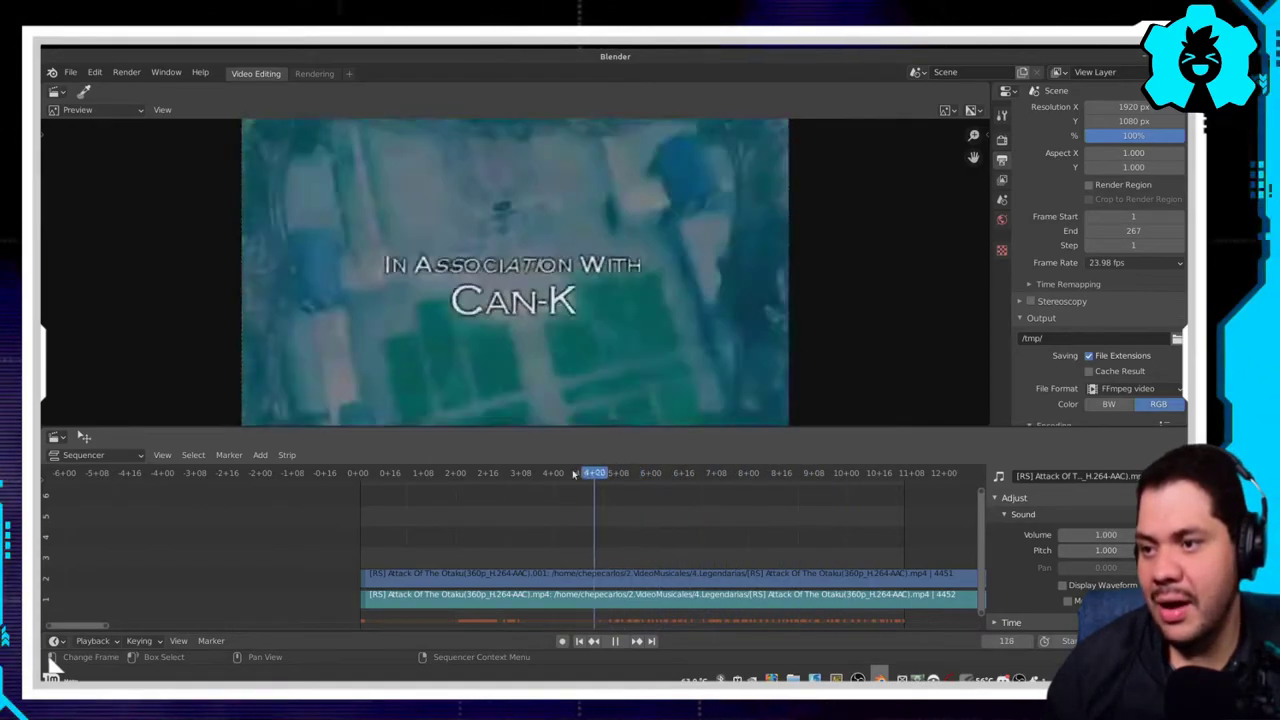
pyautogui.moveTo(657, 475)
pyautogui.mouseDown()
pyautogui.moveTo(763, 496)
pyautogui.moveTo(551, 497)
pyautogui.moveTo(674, 506)
pyautogui.moveTo(637, 509)
pyautogui.mouseUp()
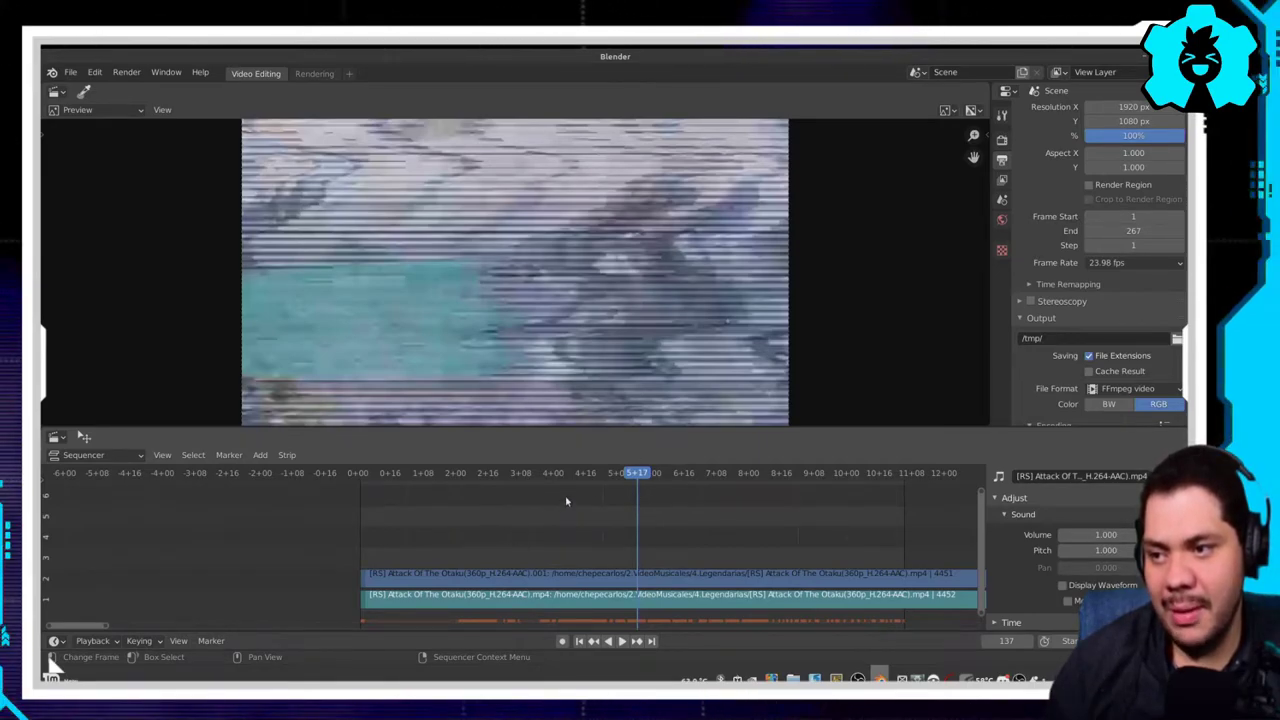
pyautogui.click(381, 474)
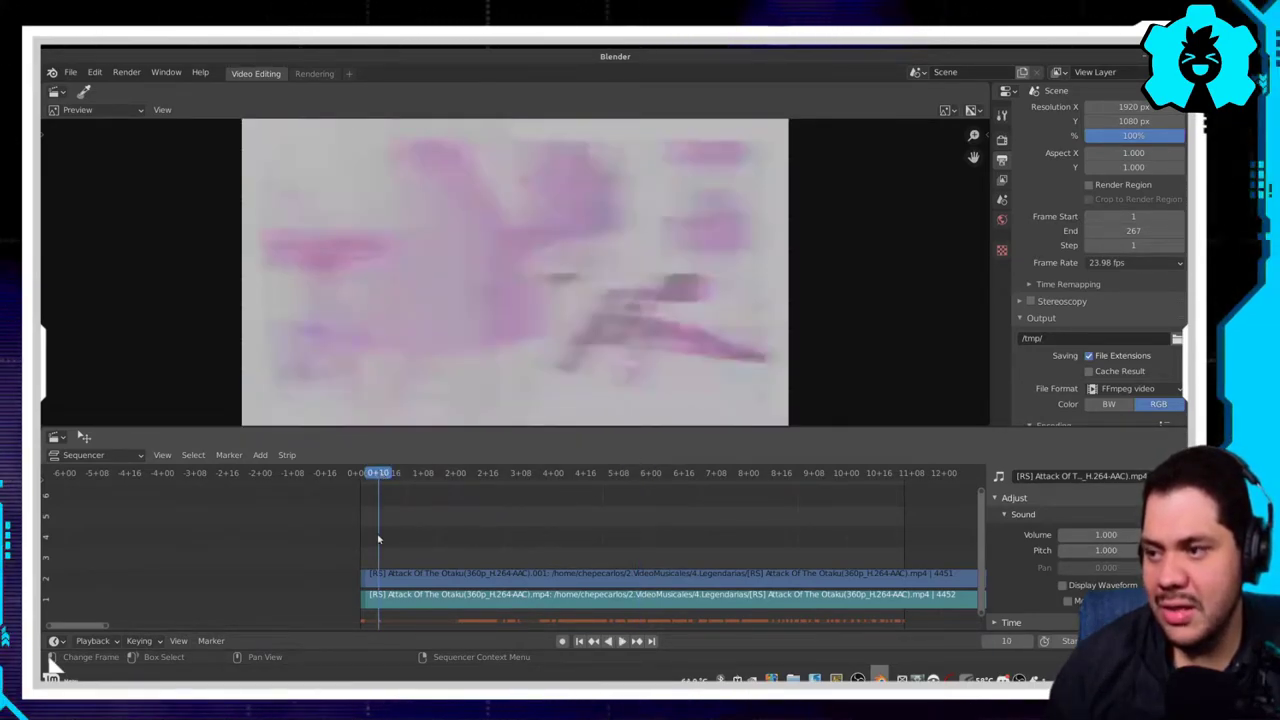
pyautogui.press('space')
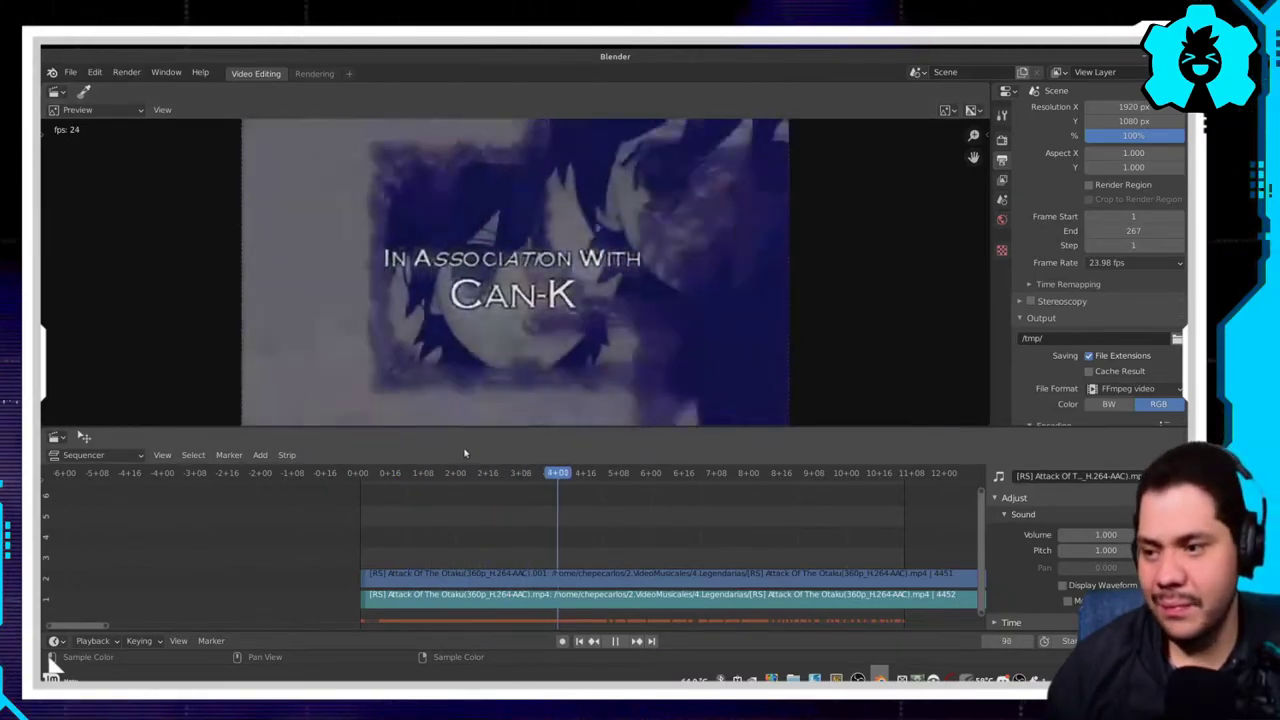
pyautogui.press('space')
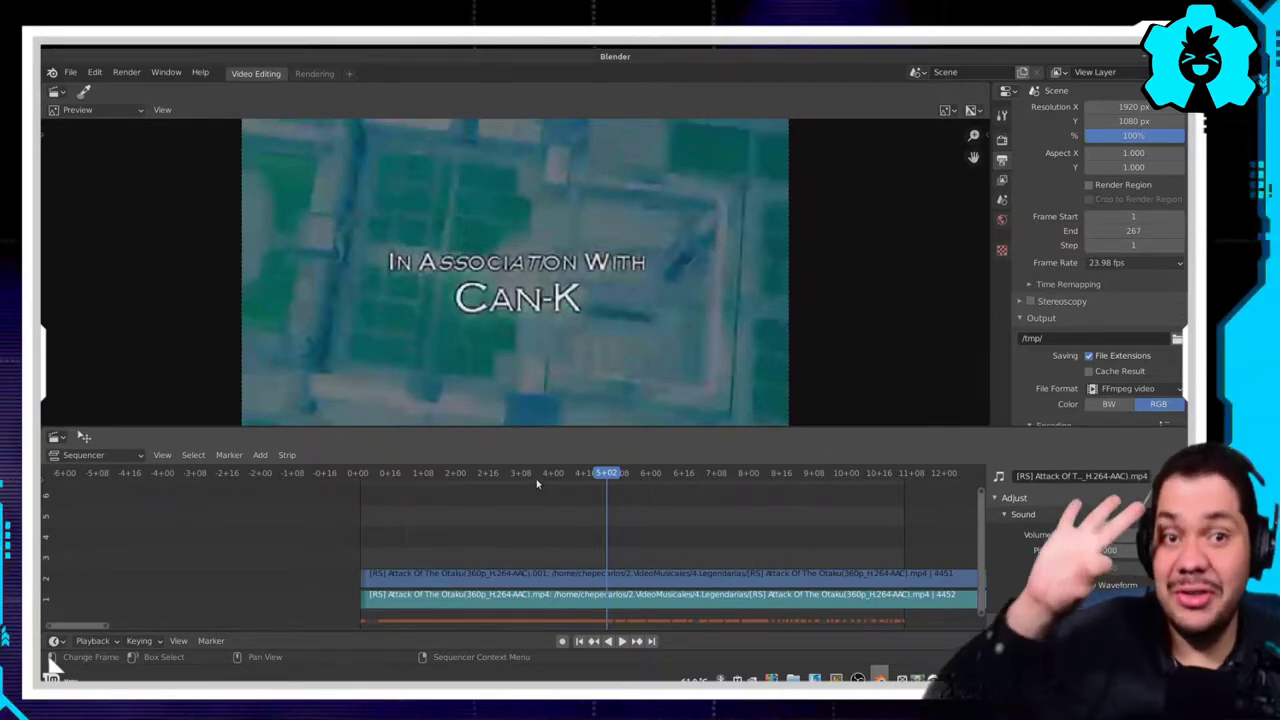
pyautogui.click(502, 473)
pyautogui.press('space')
pyautogui.moveTo(539, 477); pyautogui.dragTo(605, 478)
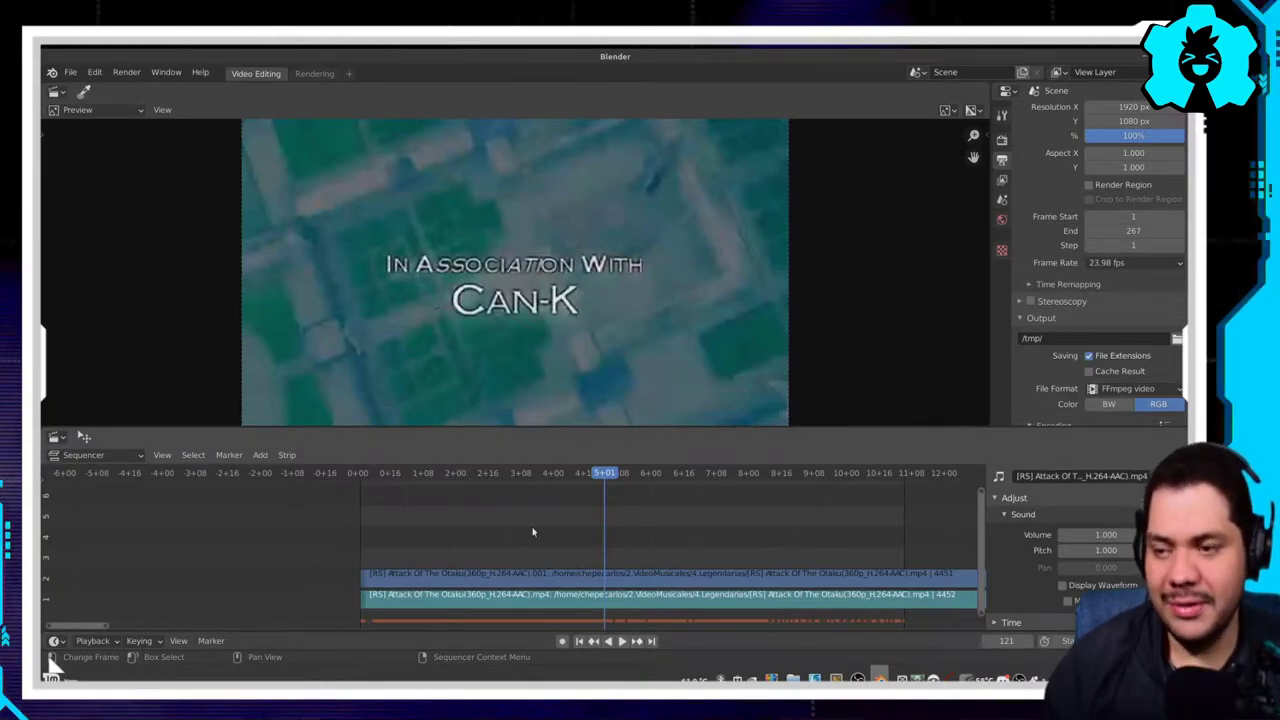
pyautogui.press('space')
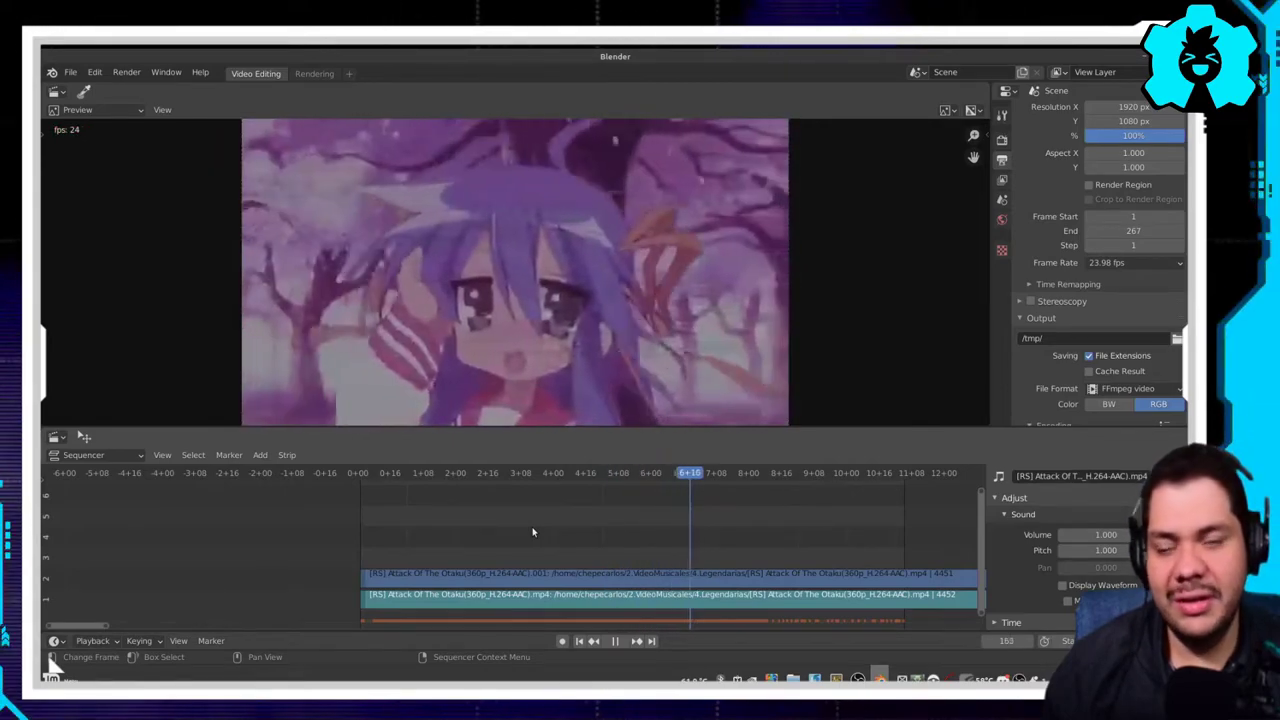
pyautogui.press('space')
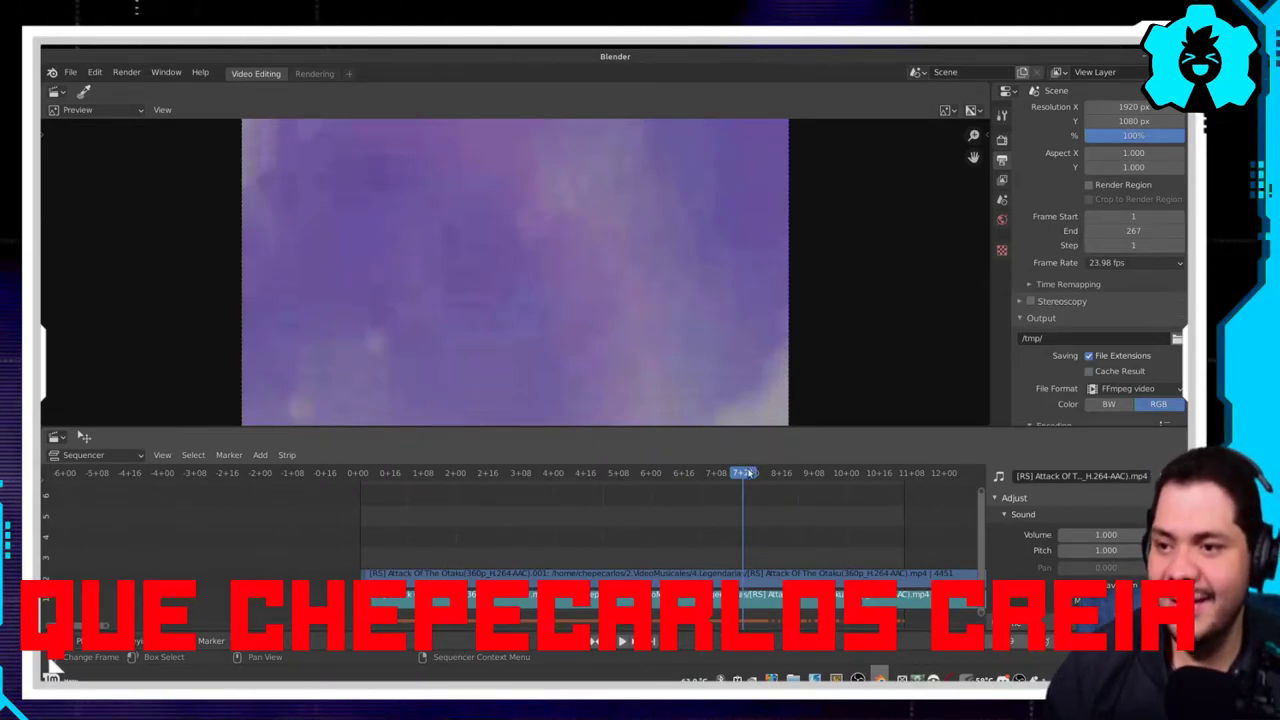
pyautogui.moveTo(748, 474)
pyautogui.mouseDown()
pyautogui.moveTo(534, 491)
pyautogui.moveTo(697, 491)
pyautogui.moveTo(519, 496)
pyautogui.mouseUp()
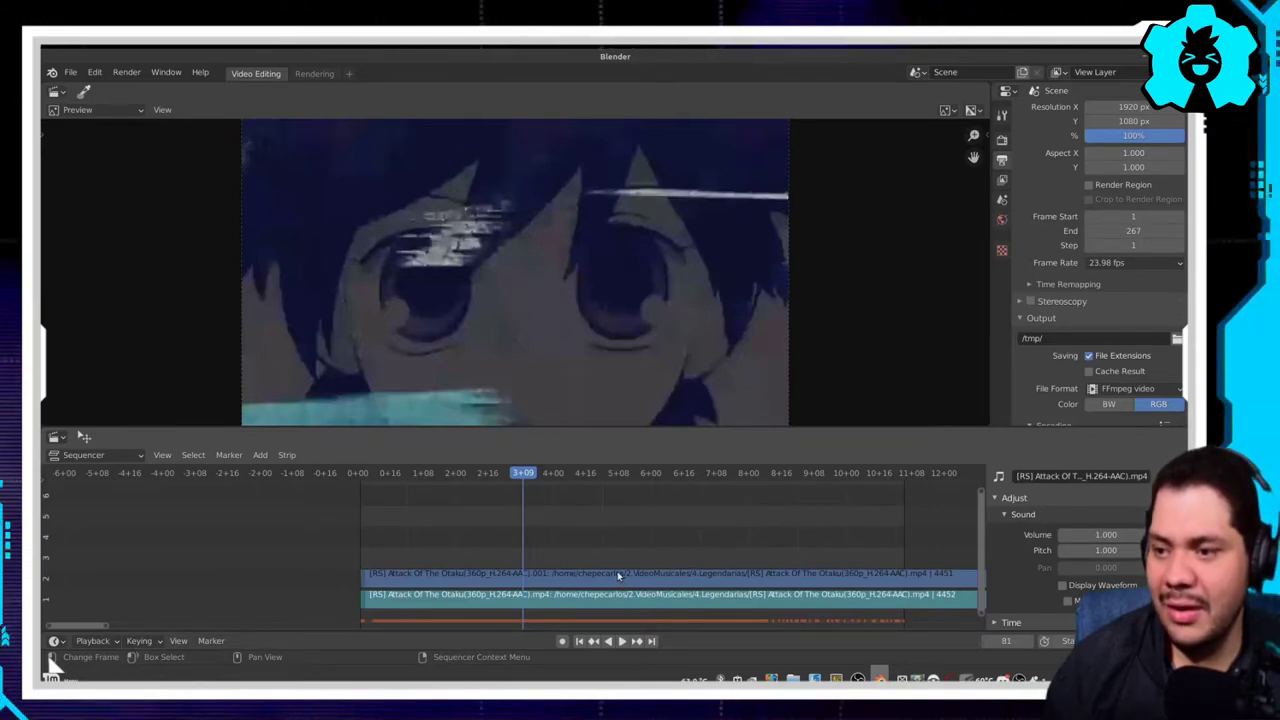
# Step: Select the video and sound strips in turn to compare their properties
pyautogui.click(567, 572)
pyautogui.click(590, 597)
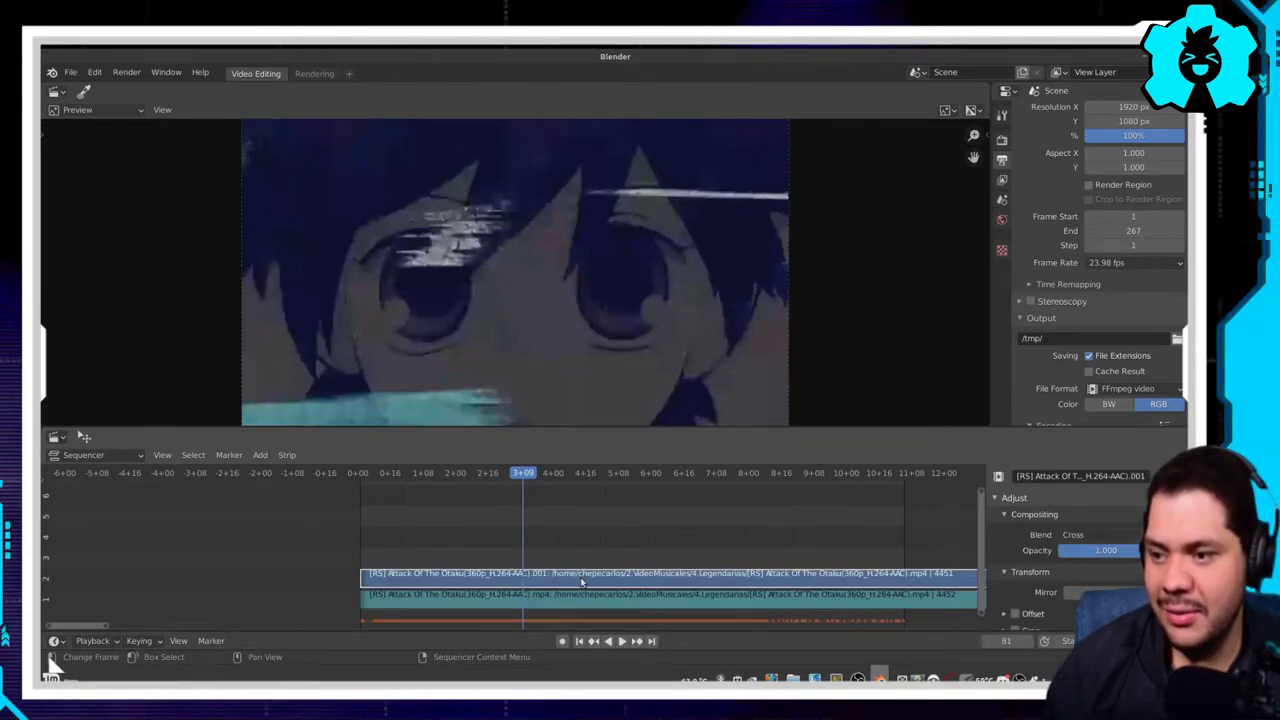
pyautogui.click(579, 576)
pyautogui.click(585, 600)
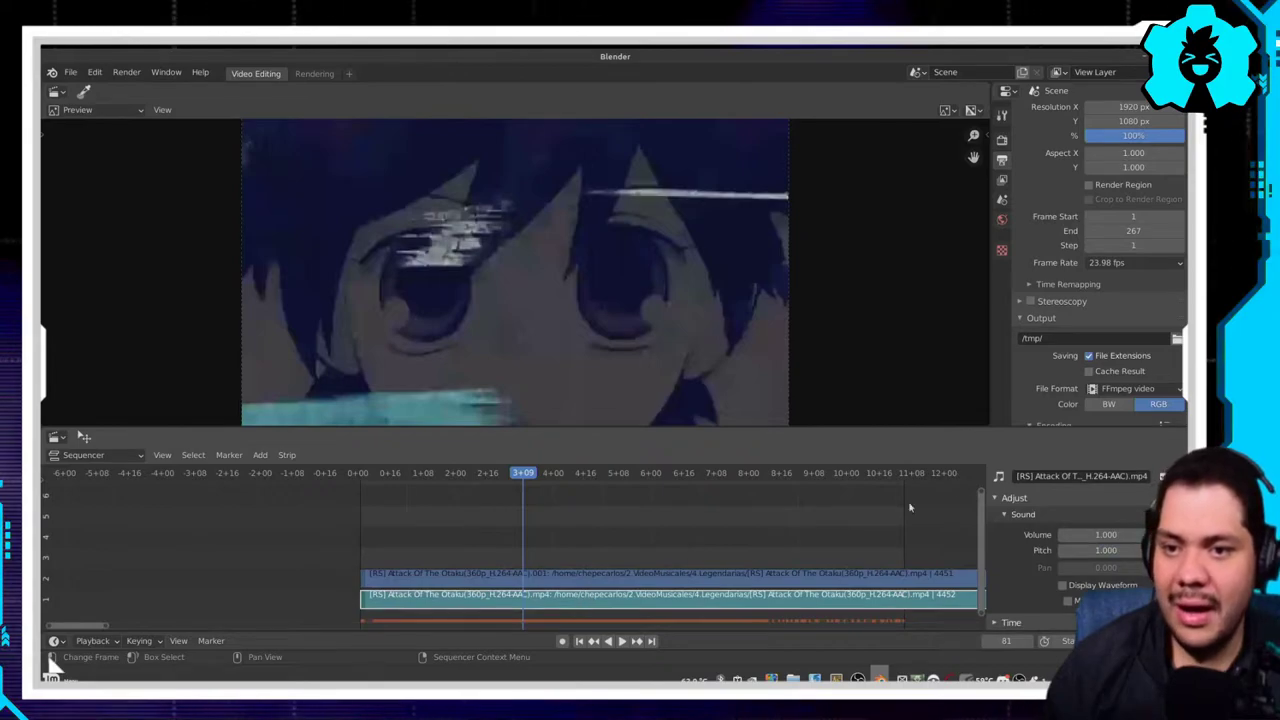
pyautogui.click(905, 573)
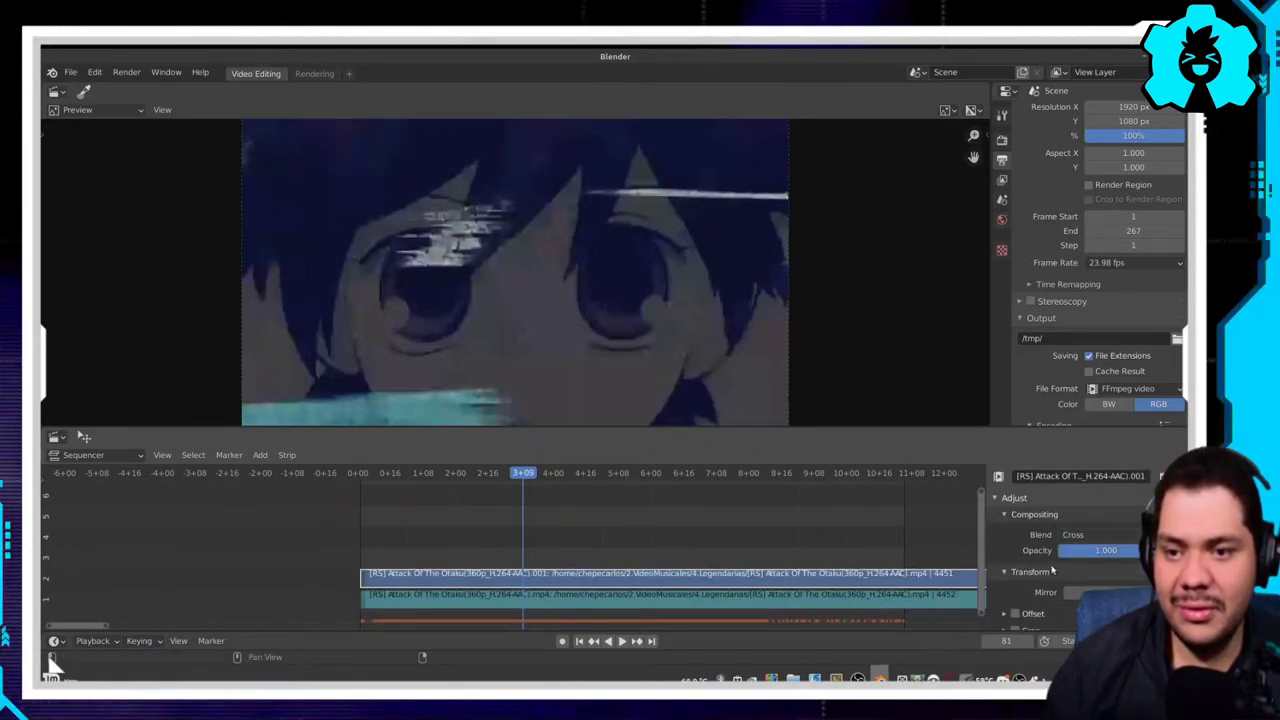
pyautogui.scroll(-2, 1040, 555)
pyautogui.scroll(-2, 1040, 555)
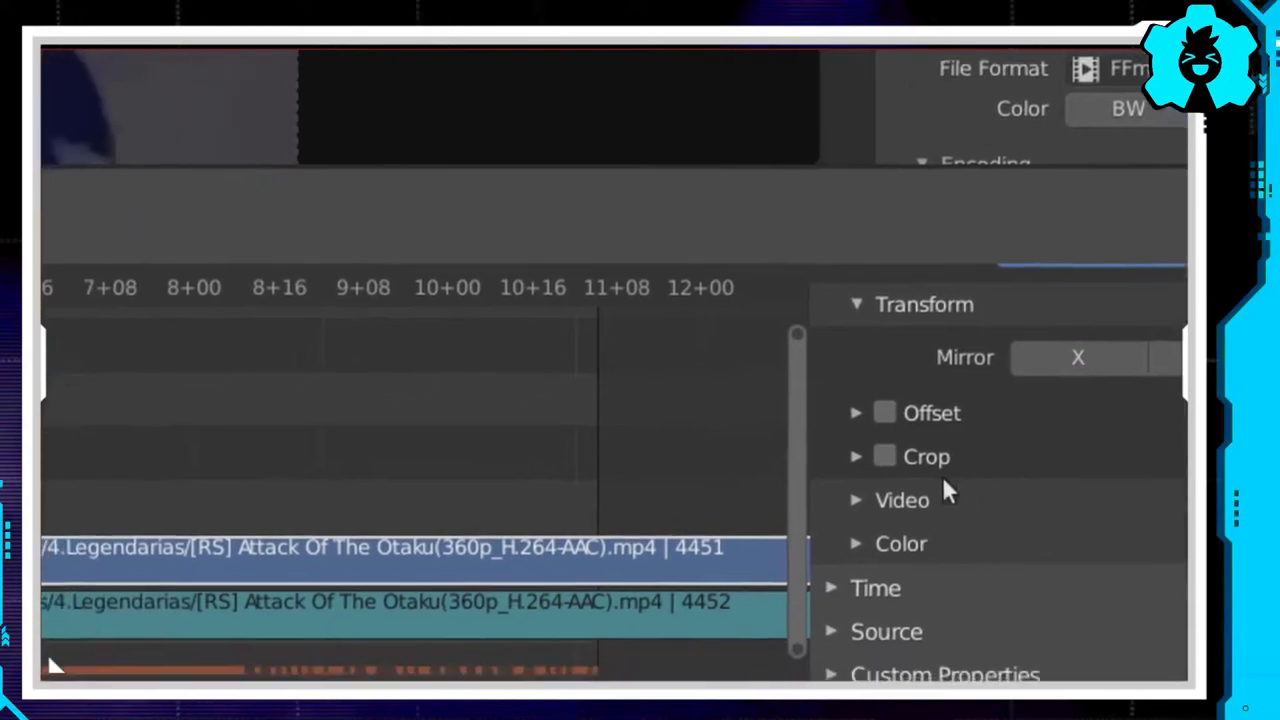
# Step: Reopen the sidebar, browse Tool, Modifiers and Proxy & Cache, then select the sound strip
pyautogui.press('n')
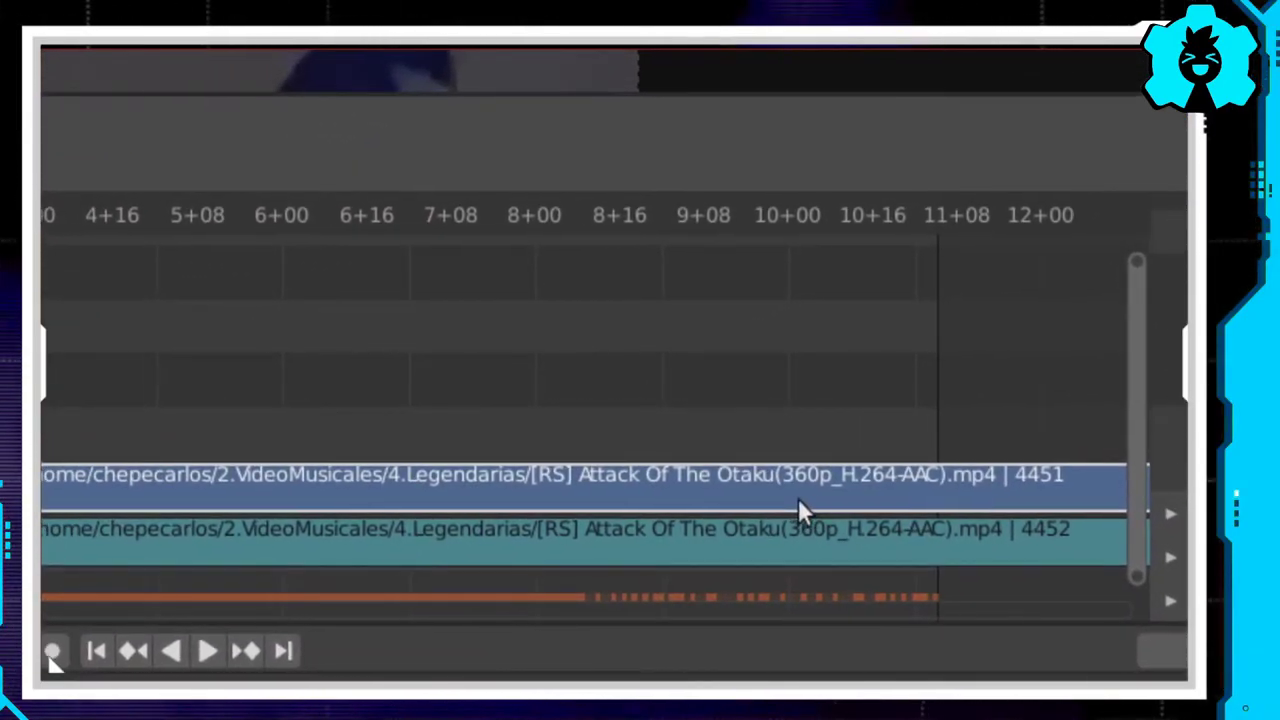
pyautogui.press('n')
pyautogui.scroll(4, 1043, 464)
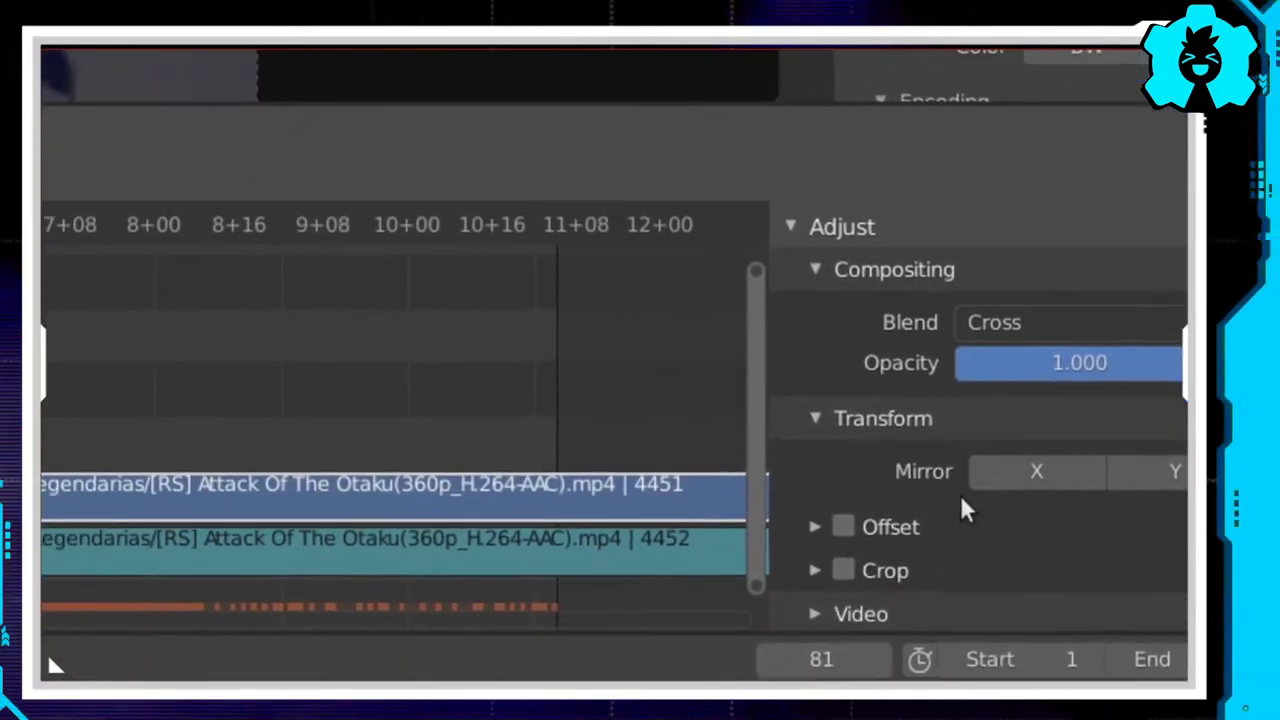
pyautogui.scroll(-4, 960, 505)
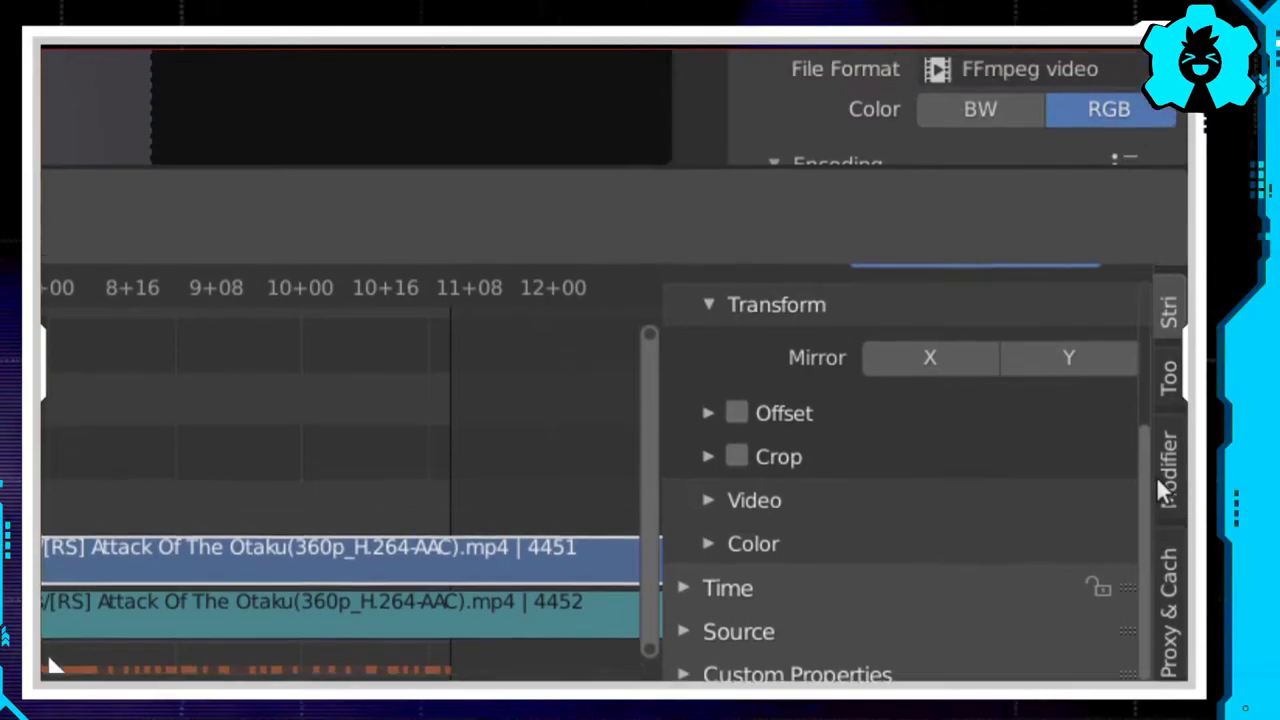
pyautogui.click(1168, 378)
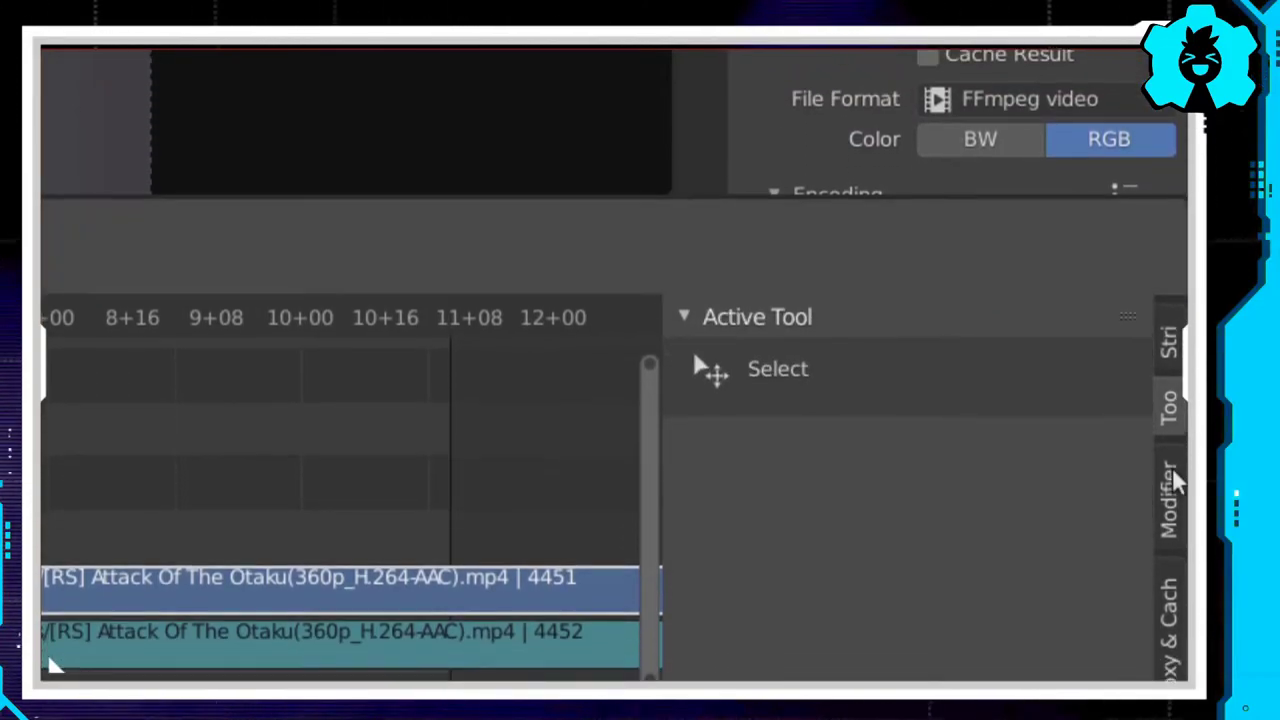
pyautogui.click(1175, 483)
pyautogui.click(1170, 510)
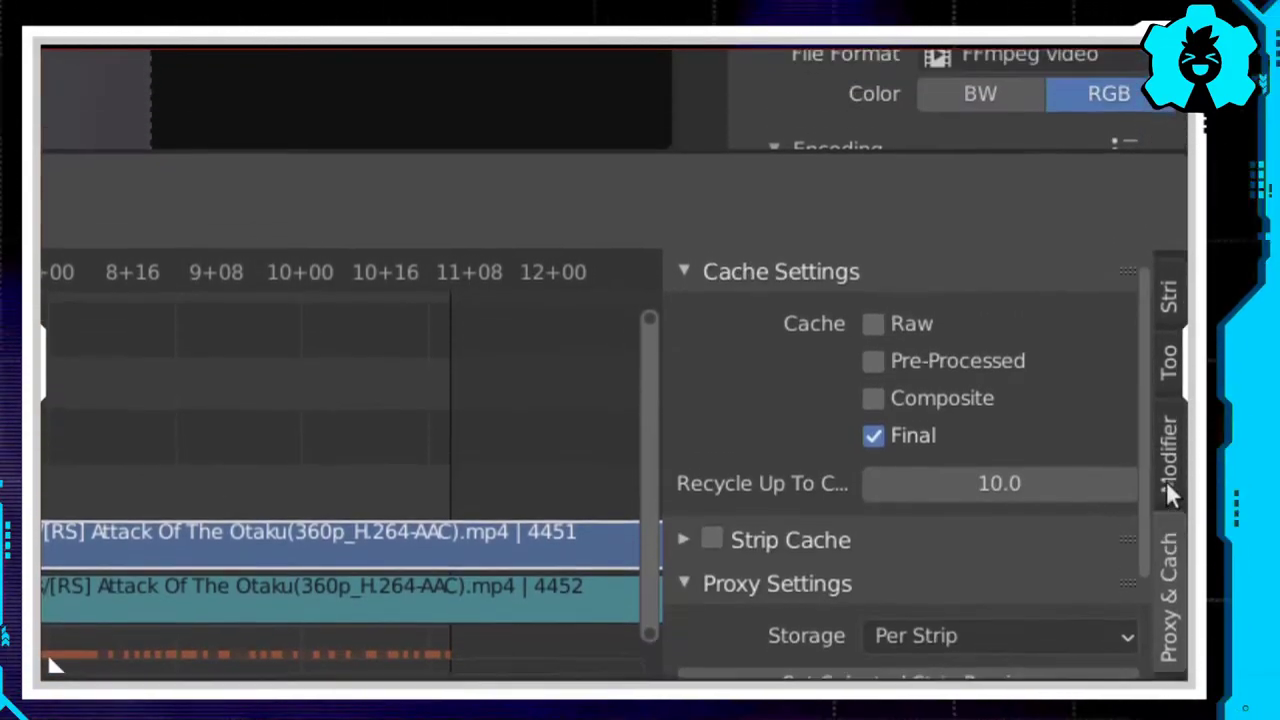
pyautogui.click(1171, 482)
pyautogui.click(1168, 455)
pyautogui.click(1172, 446)
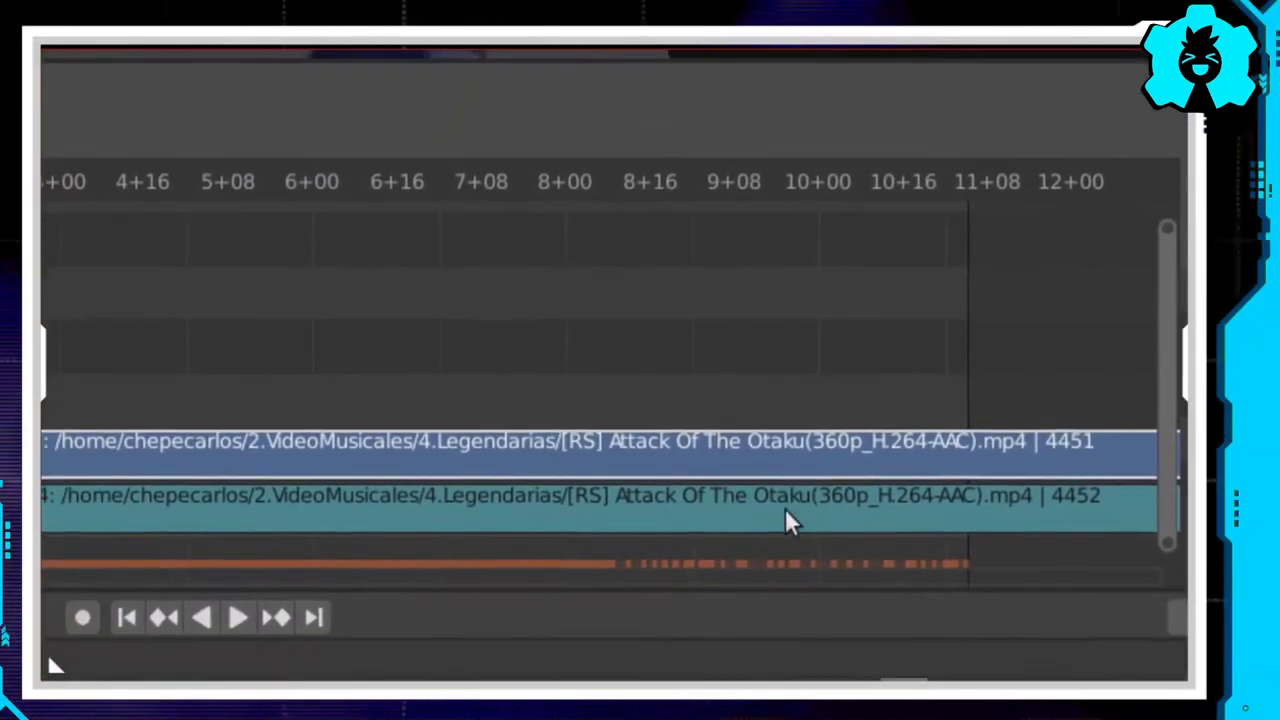
pyautogui.click(785, 511)
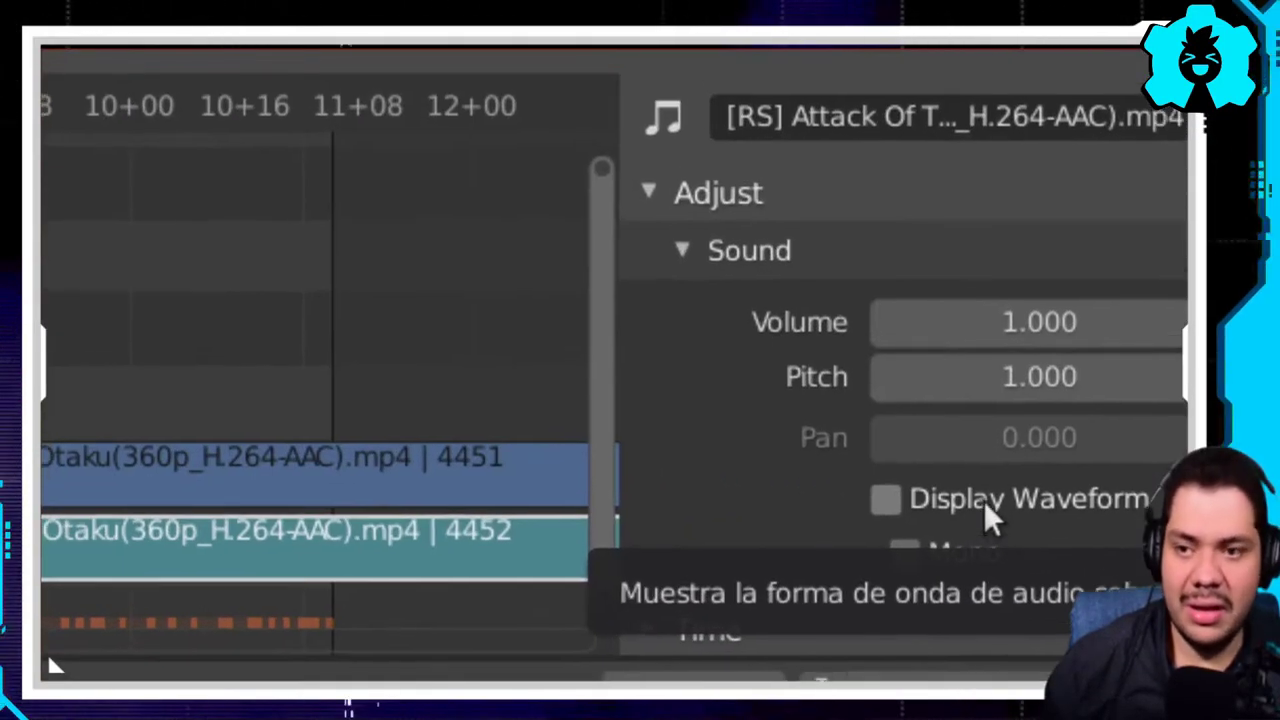
# Step: Turn on Display Waveform for the sound strip and play from 3+01 to 4+18
pyautogui.click(986, 506)
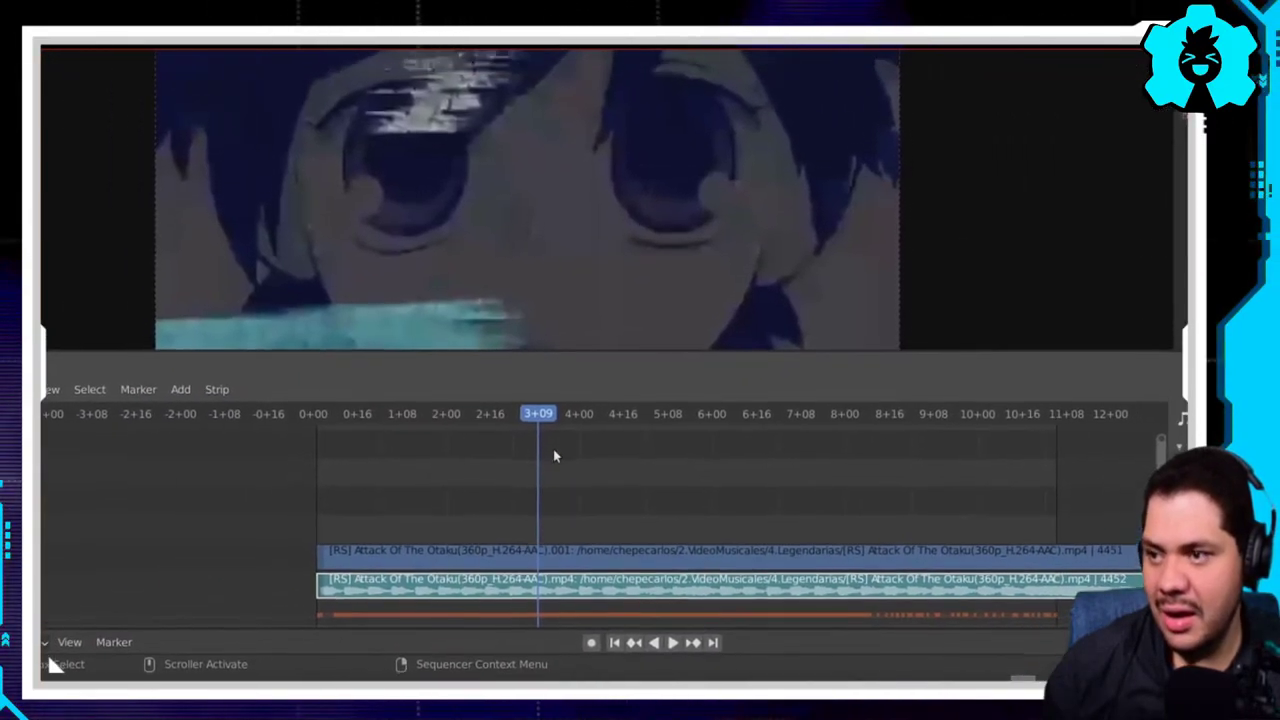
pyautogui.click(533, 434)
pyautogui.press('space')
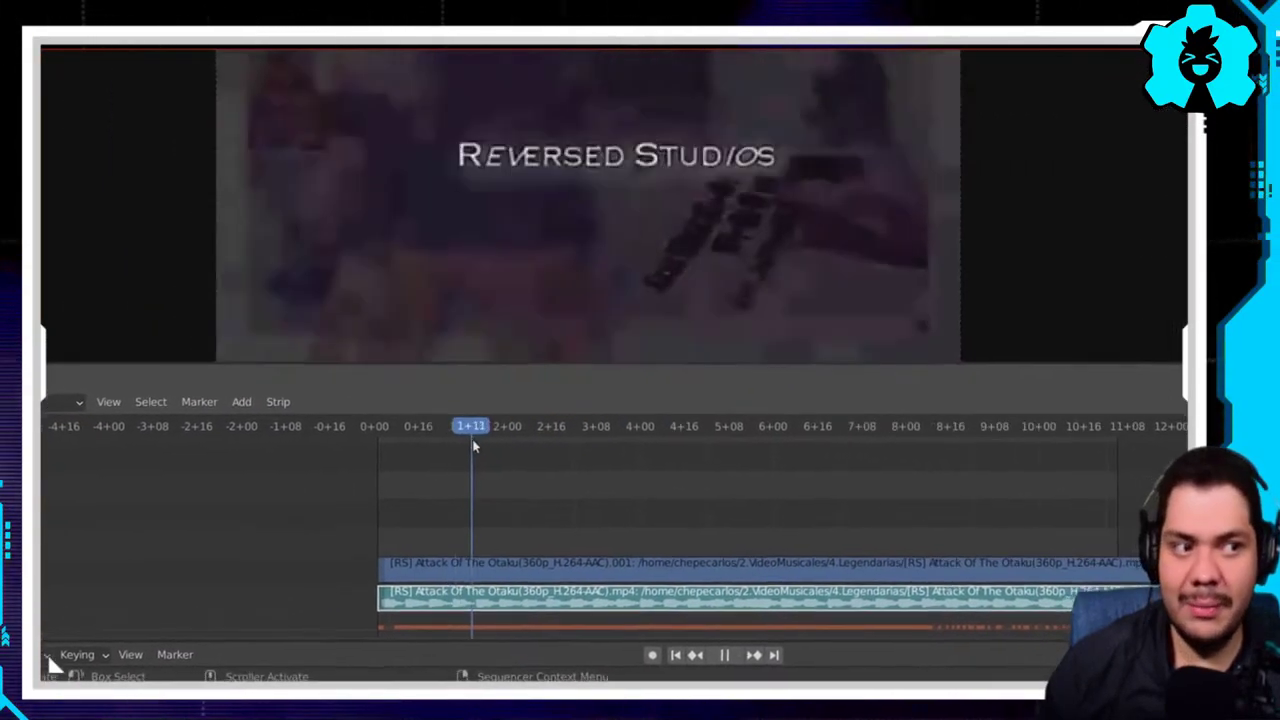
pyautogui.press('space')
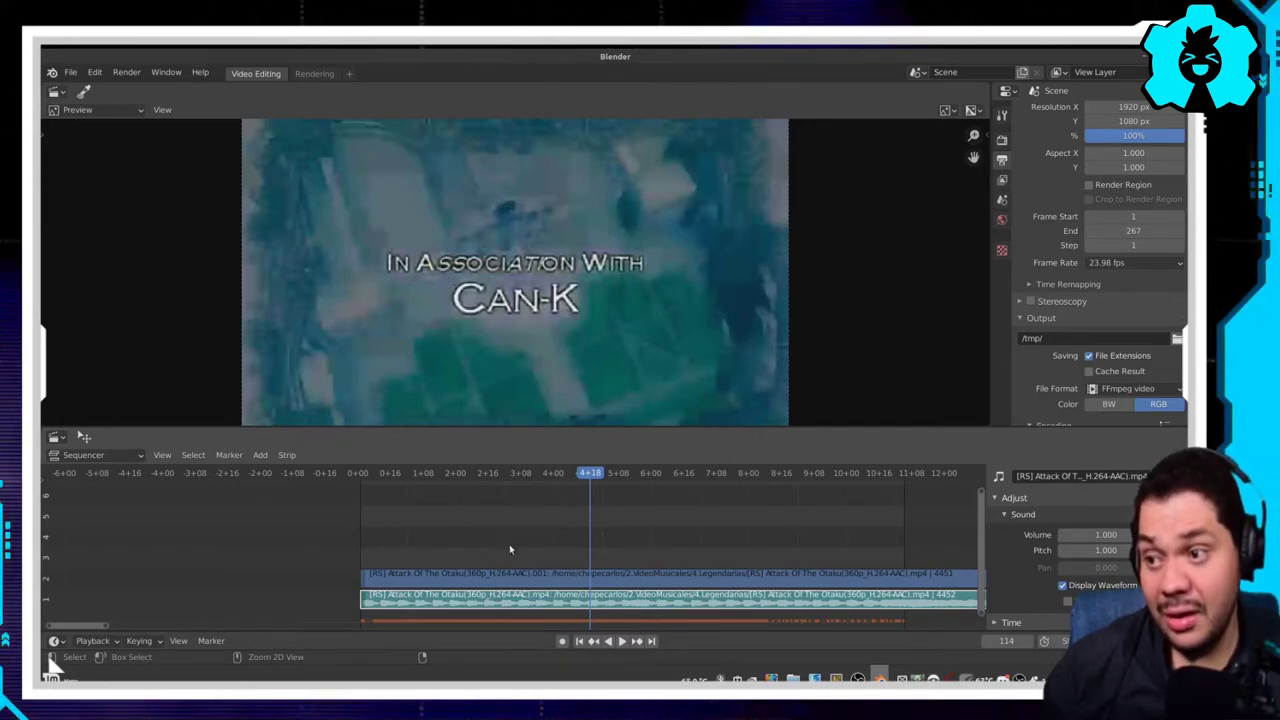
# Step: Zoom the timeline to fit the Otaku strips on channels 1–2
pyautogui.moveTo(509, 549)
pyautogui.keyDown('ctrl'); pyautogui.mouseDown(button='middle')
pyautogui.moveTo(528, 492)
pyautogui.moveTo(535, 560)
pyautogui.moveTo(531, 496)
pyautogui.mouseUp(button='middle'); pyautogui.keyUp('ctrl')
pyautogui.moveTo(540, 570); pyautogui.dragTo(547, 482, button='middle')
pyautogui.moveTo(610, 562)
pyautogui.keyDown('ctrl'); pyautogui.mouseDown(button='middle')
pyautogui.moveTo(555, 538)
pyautogui.moveTo(537, 489)
pyautogui.mouseUp(button='middle'); pyautogui.keyUp('ctrl')
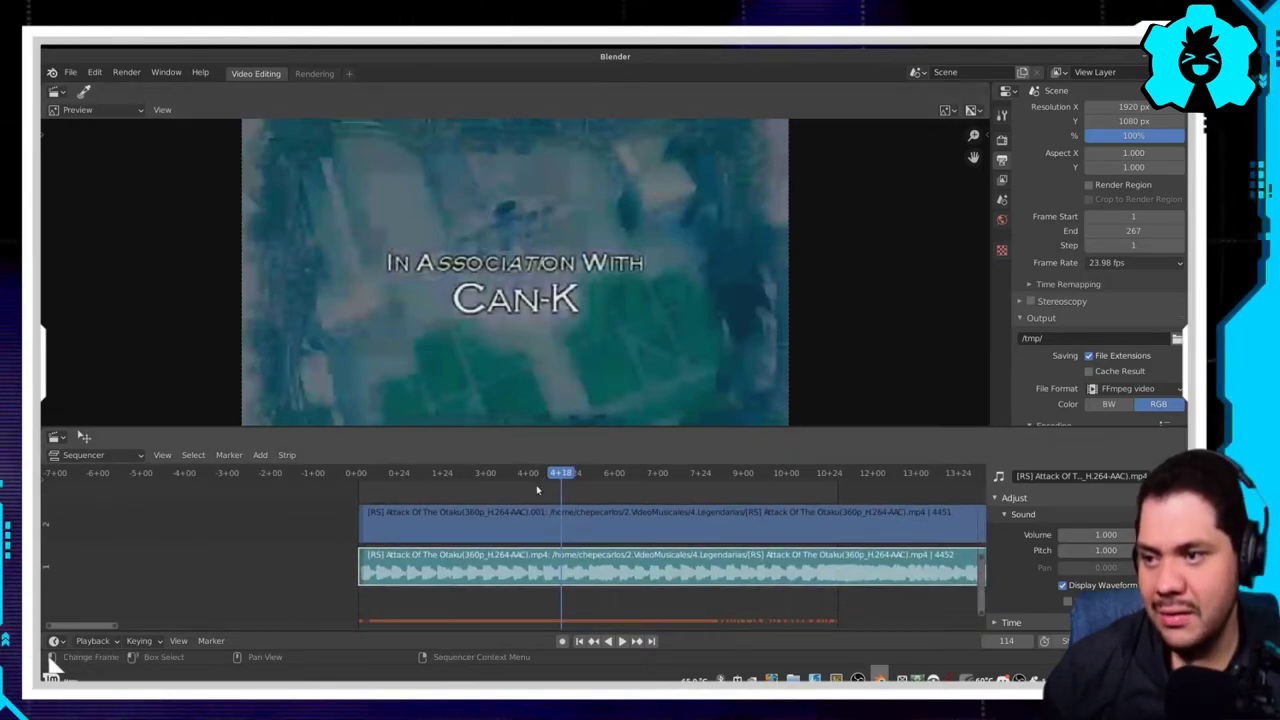
# Step: Scrub to 4+07, play, then bring the playhead back to 3+02
pyautogui.moveTo(560, 477)
pyautogui.mouseDown()
pyautogui.moveTo(542, 477)
pyautogui.moveTo(823, 492)
pyautogui.moveTo(443, 500)
pyautogui.moveTo(771, 505)
pyautogui.moveTo(430, 519)
pyautogui.moveTo(777, 535)
pyautogui.moveTo(602, 542)
pyautogui.mouseUp()
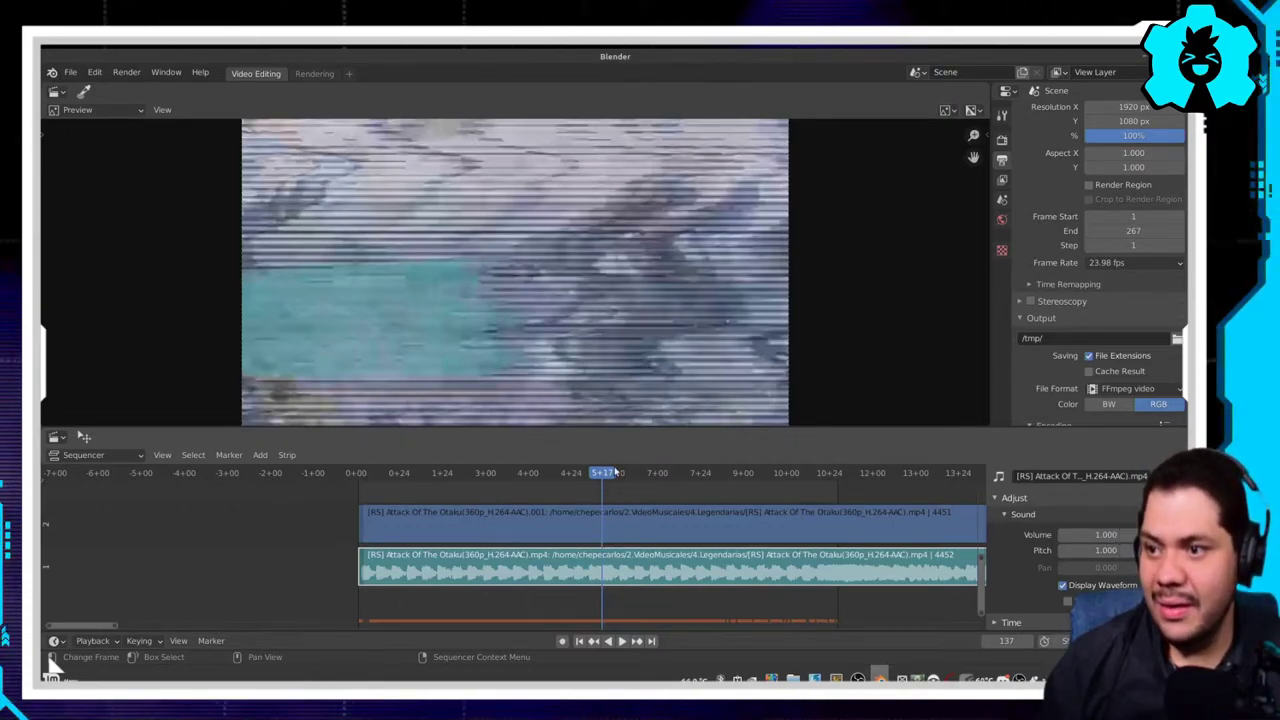
pyautogui.press('space')
pyautogui.moveTo(612, 472); pyautogui.dragTo(489, 477)
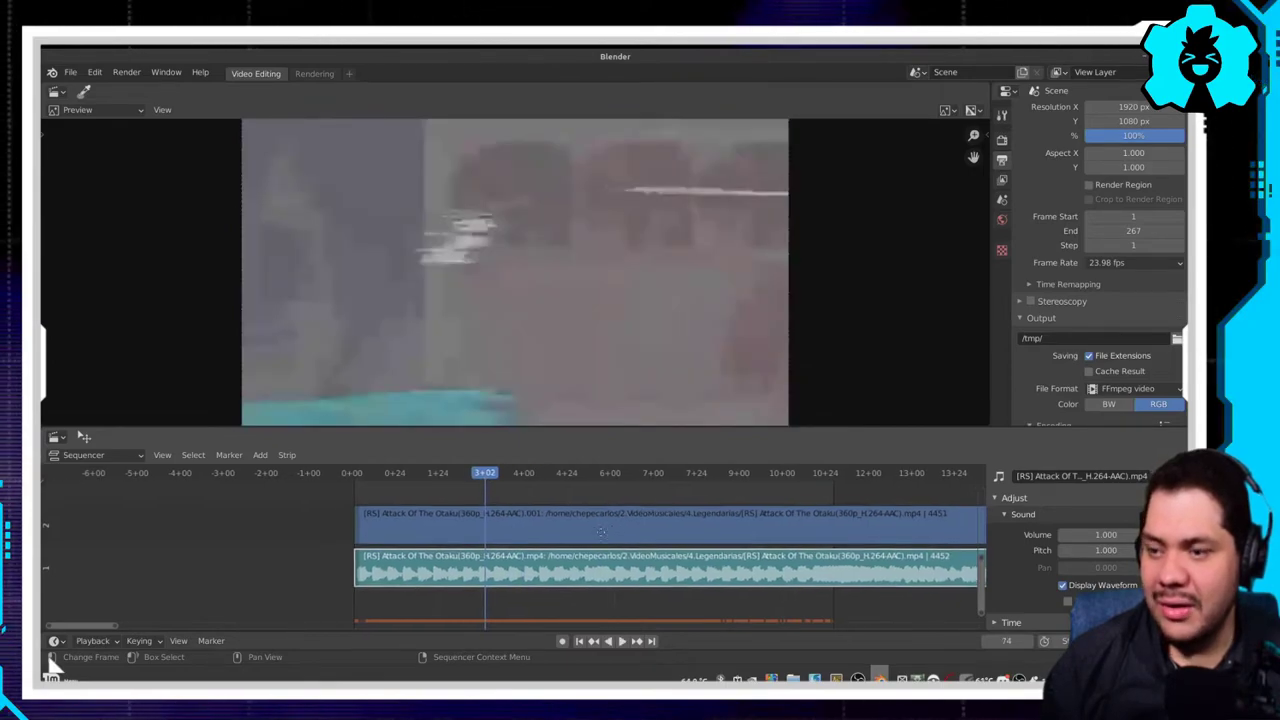
pyautogui.moveTo(460, 527); pyautogui.dragTo(350, 541, button='middle')
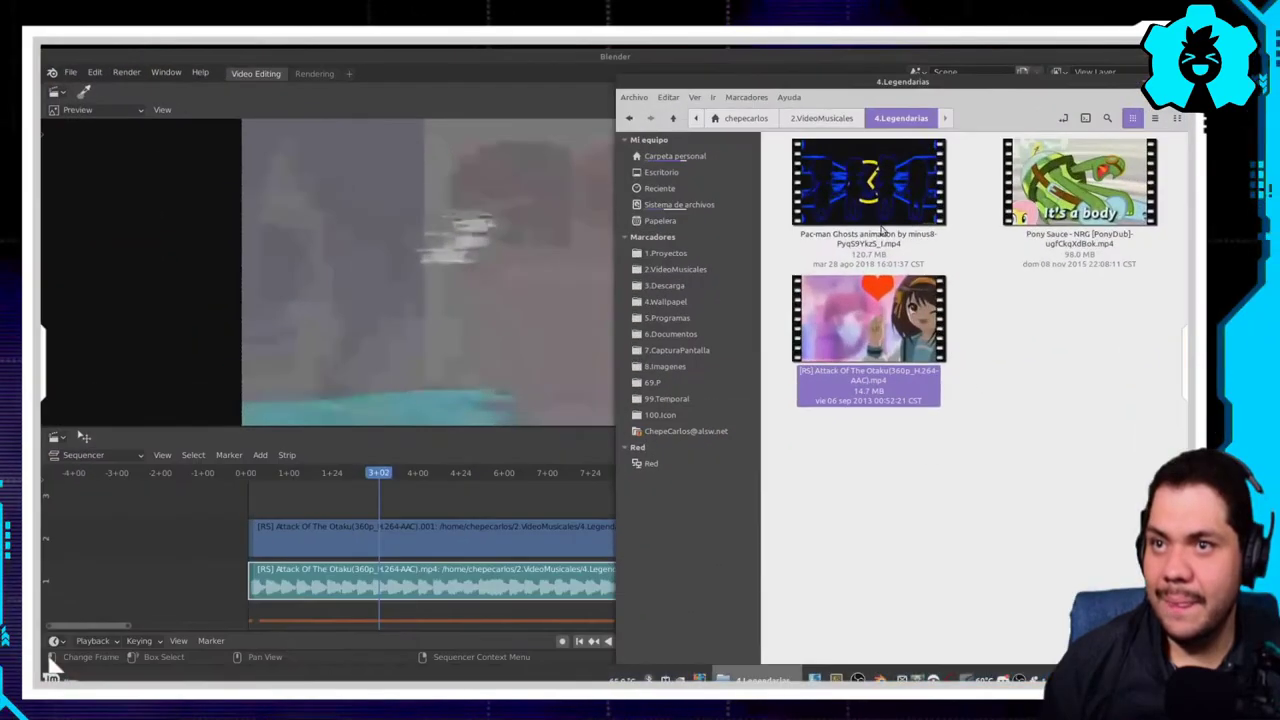
# Step: Add the Pac-man Ghosts video to the sequencer and play it back around 3+08–5+02
pyautogui.moveTo(880, 230); pyautogui.dragTo(450, 494)
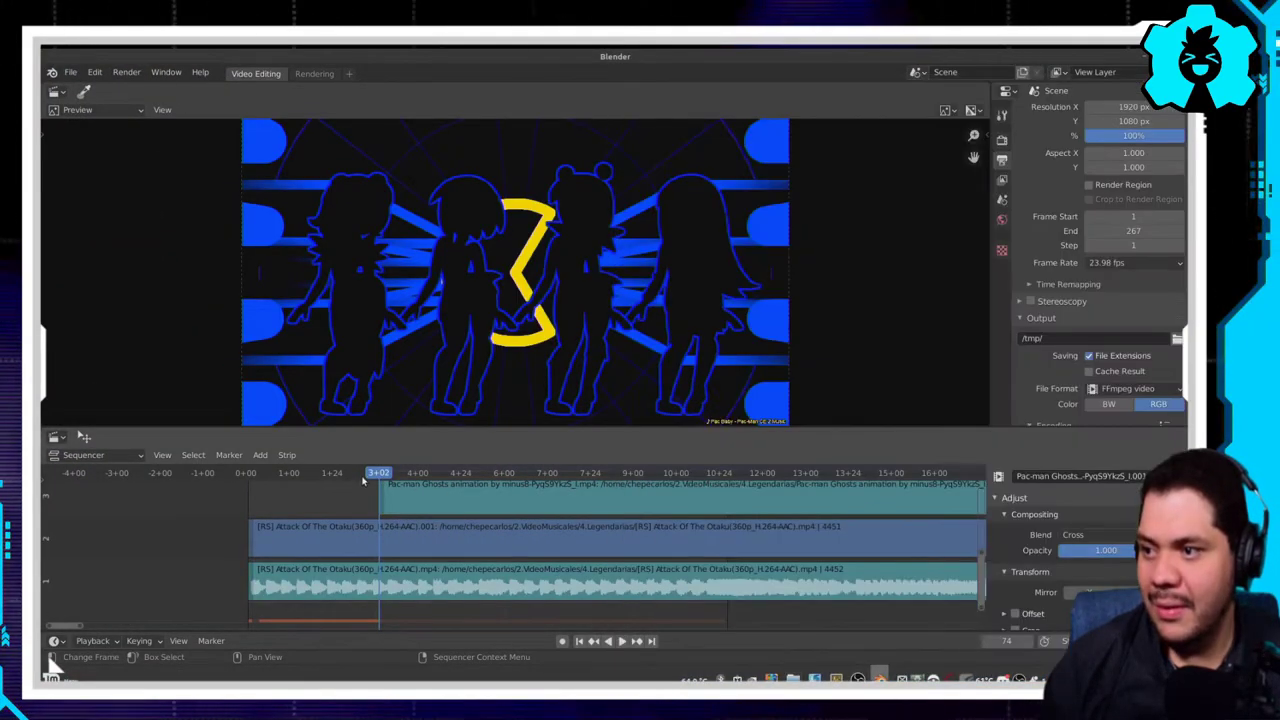
pyautogui.click(363, 481)
pyautogui.press('space')
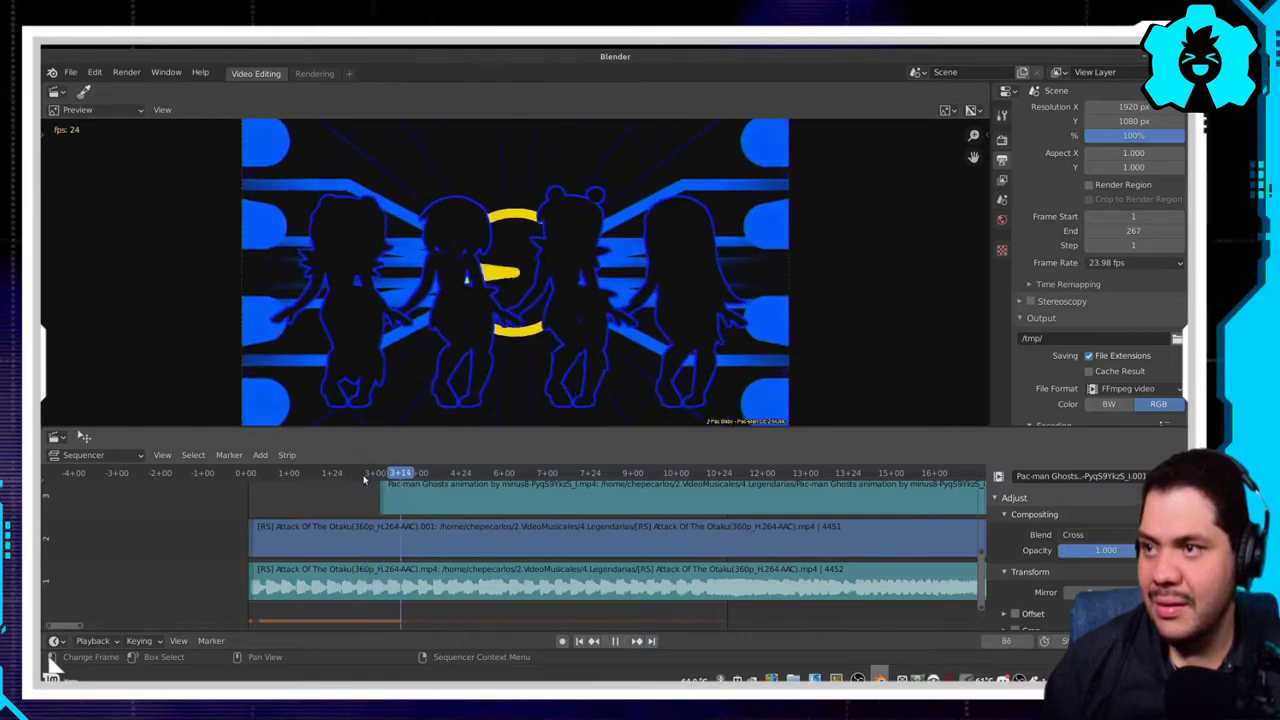
pyautogui.press('space')
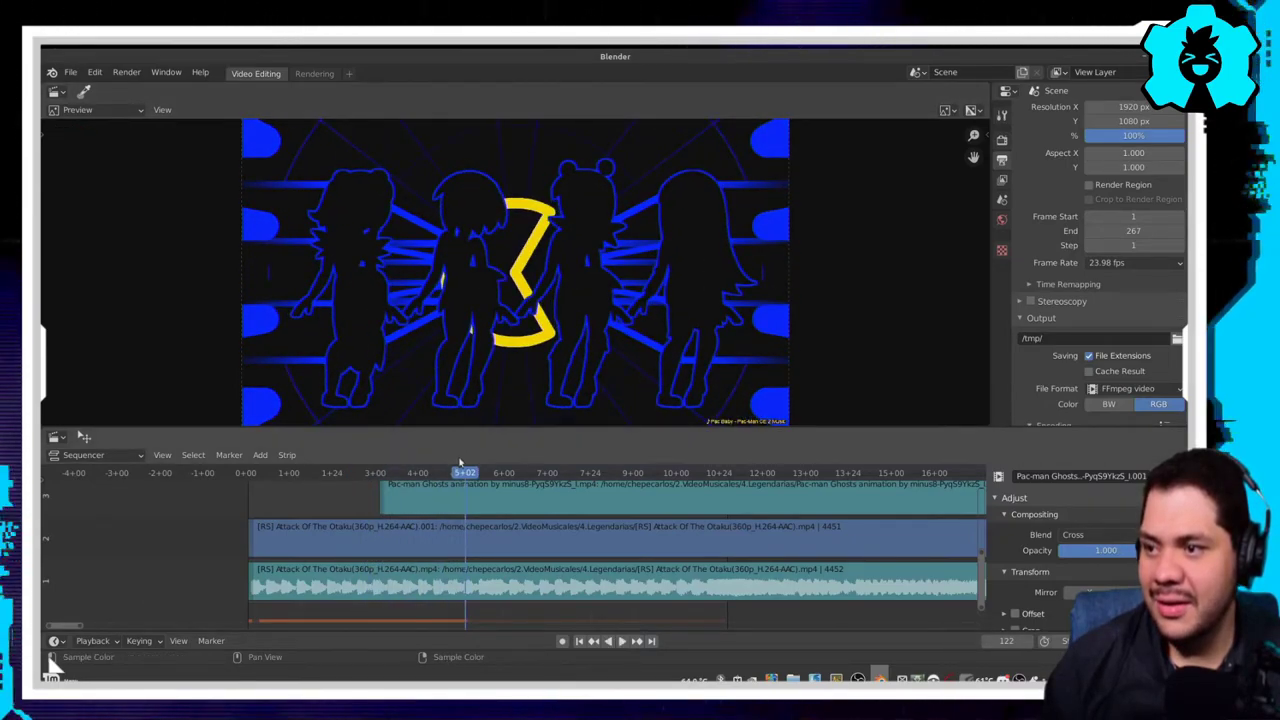
pyautogui.press('space')
pyautogui.click(392, 472)
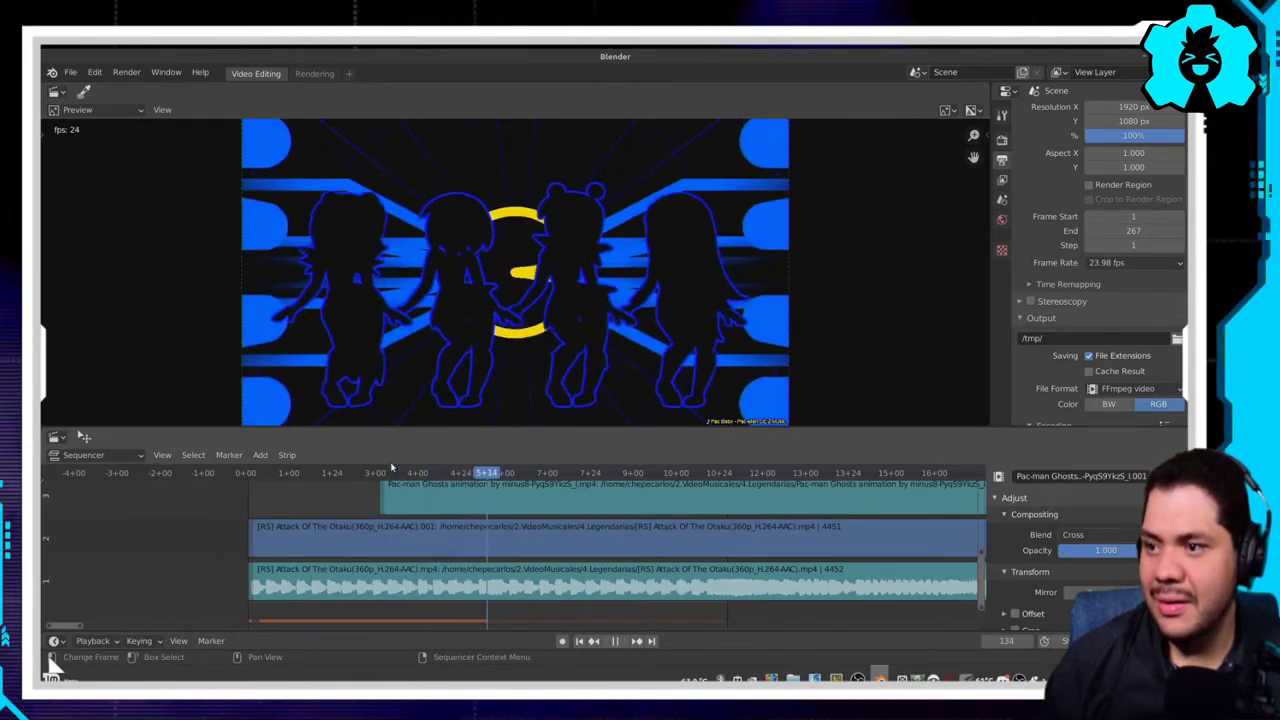
# Step: Duplicate the Pac-man strip onto channel 4
pyautogui.press('space')
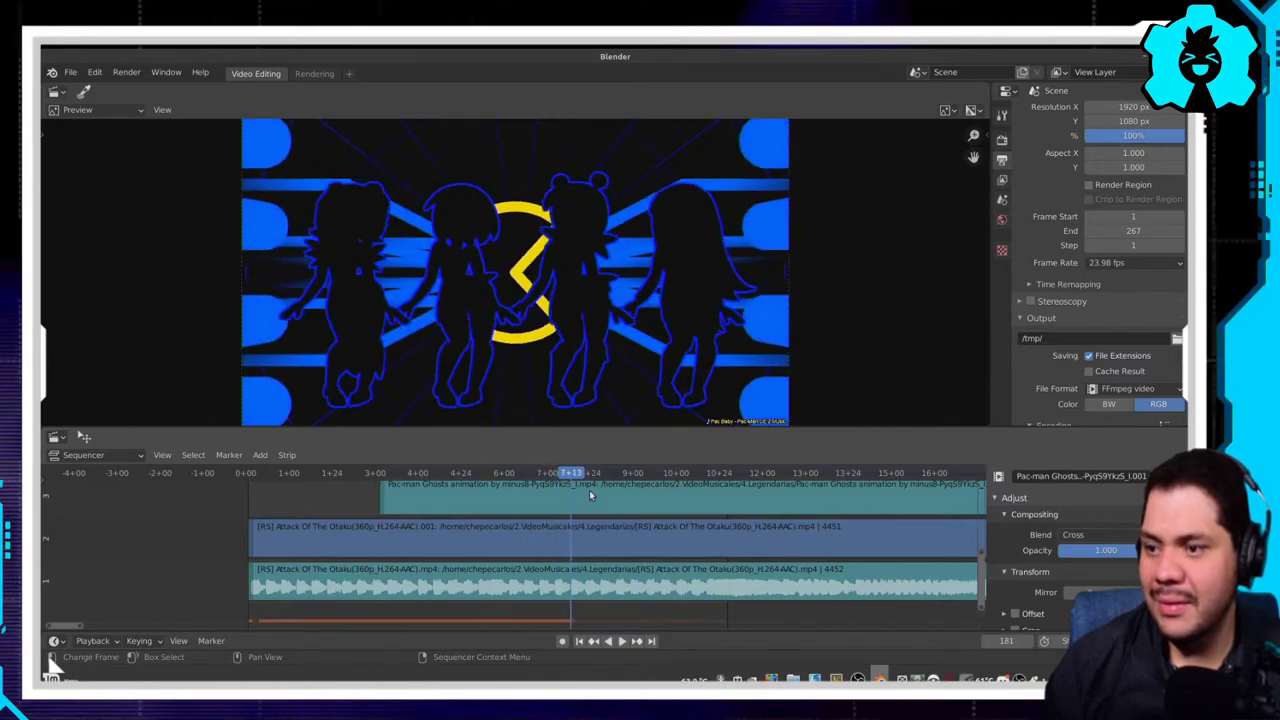
pyautogui.scroll(-4, 589, 495)
pyautogui.hotkey('shift', 'd')
pyautogui.click(490, 515)
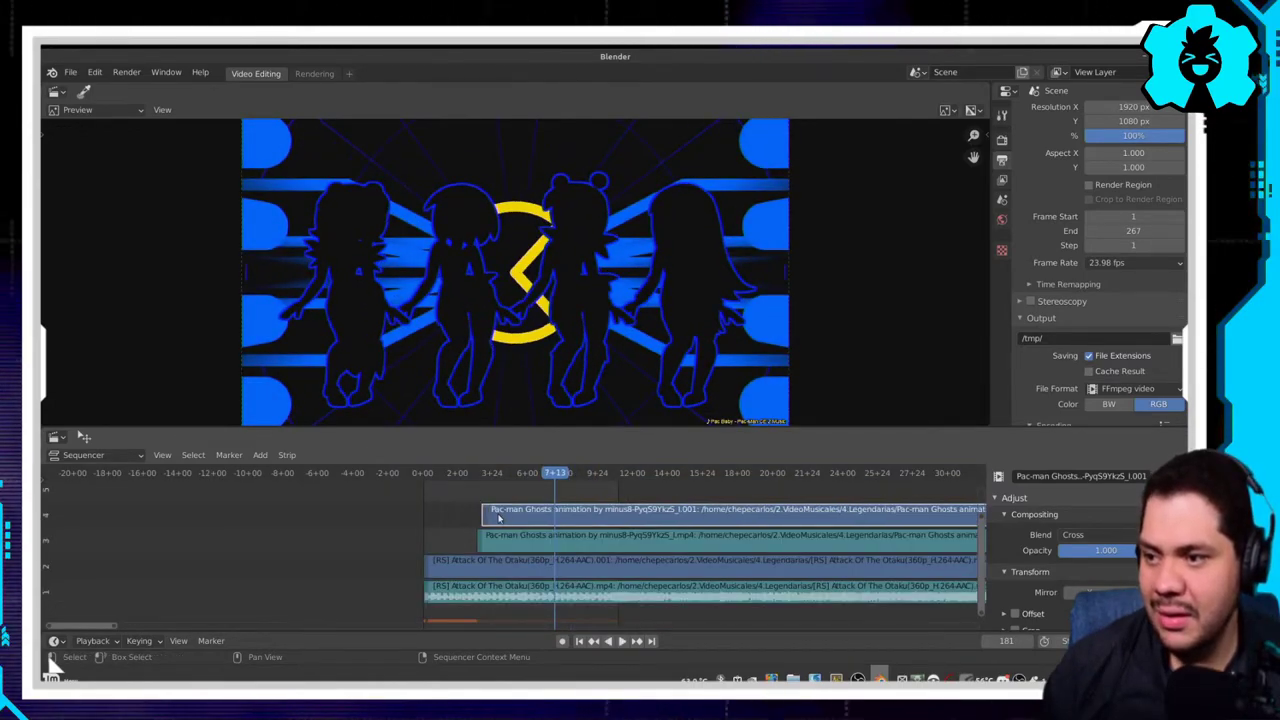
# Step: Slip the top Pac-man strip slightly to adjust its start
pyautogui.moveTo(498, 517); pyautogui.dragTo(513, 506)
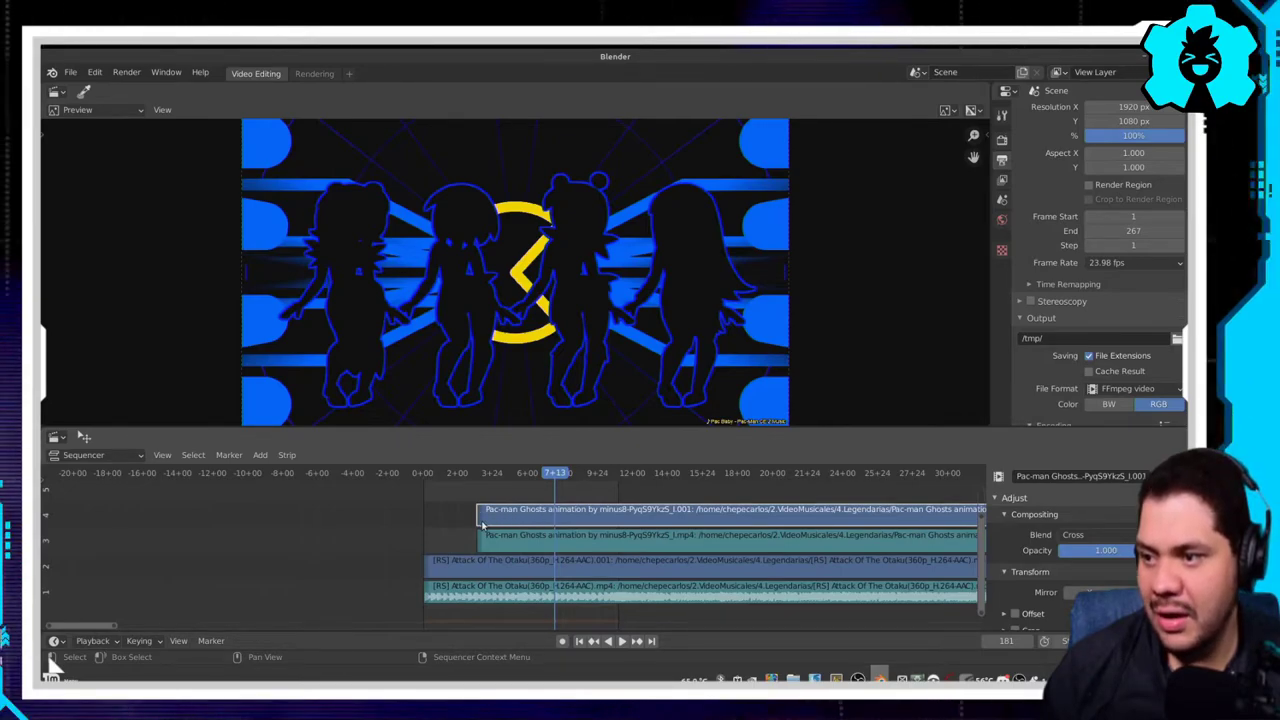
pyautogui.scroll(2, 482, 522)
pyautogui.press('s')
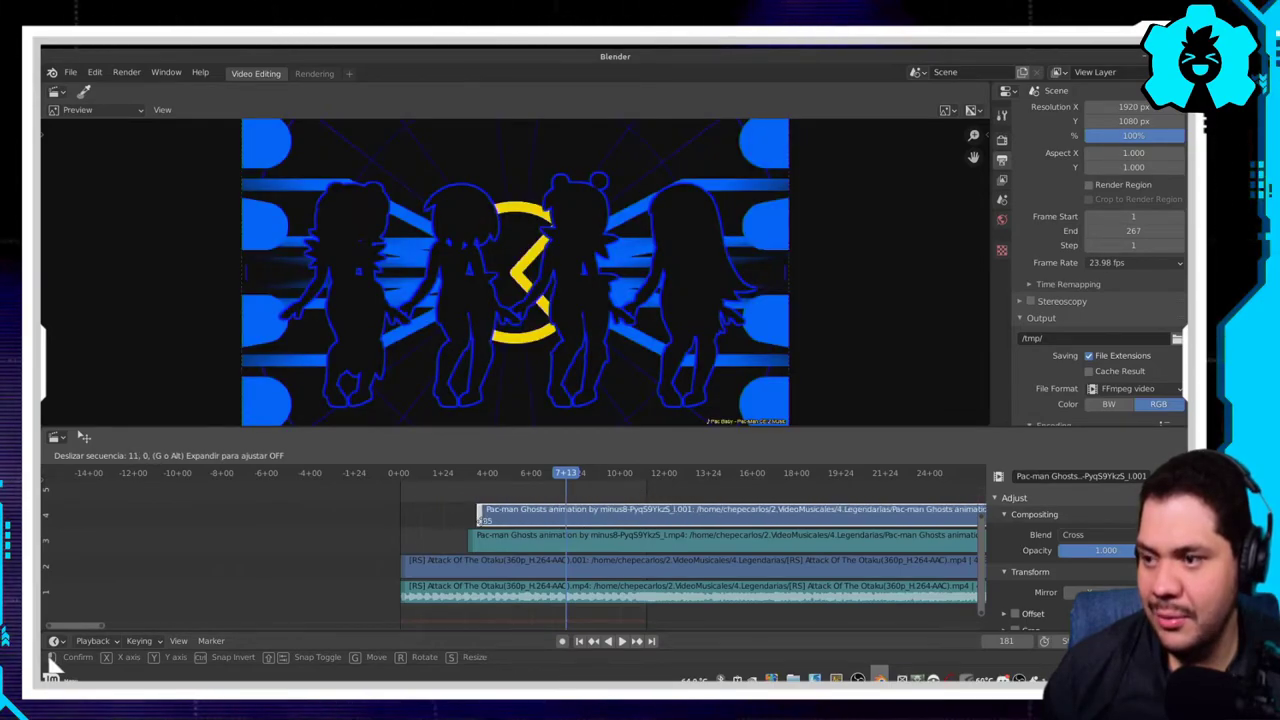
pyautogui.click(474, 520)
# Step: Select both Pac-man strips and delete them
pyautogui.click(519, 521)
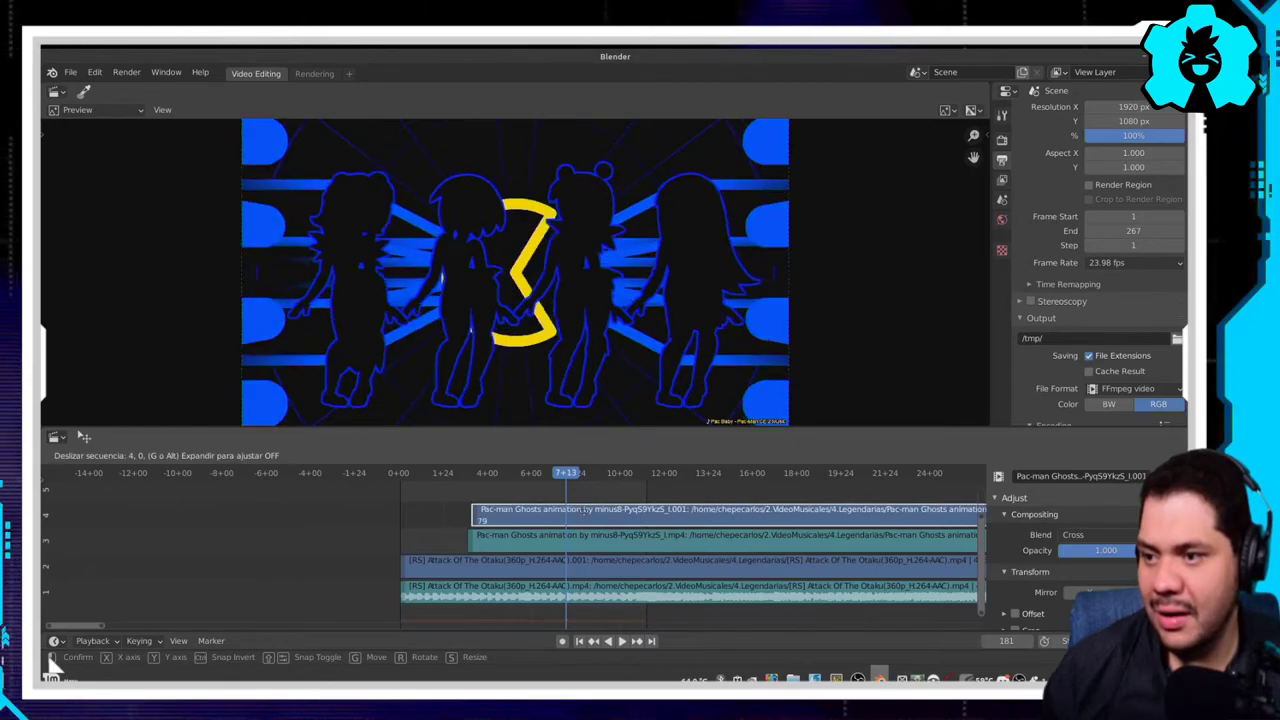
pyautogui.click(347, 540)
pyautogui.press('Delete')
pyautogui.press('Home')
# Step: Move the duplicated Attack Of The Otaku strip onto channel 2, keeping its start at the timeline beginning
pyautogui.click(340, 560)
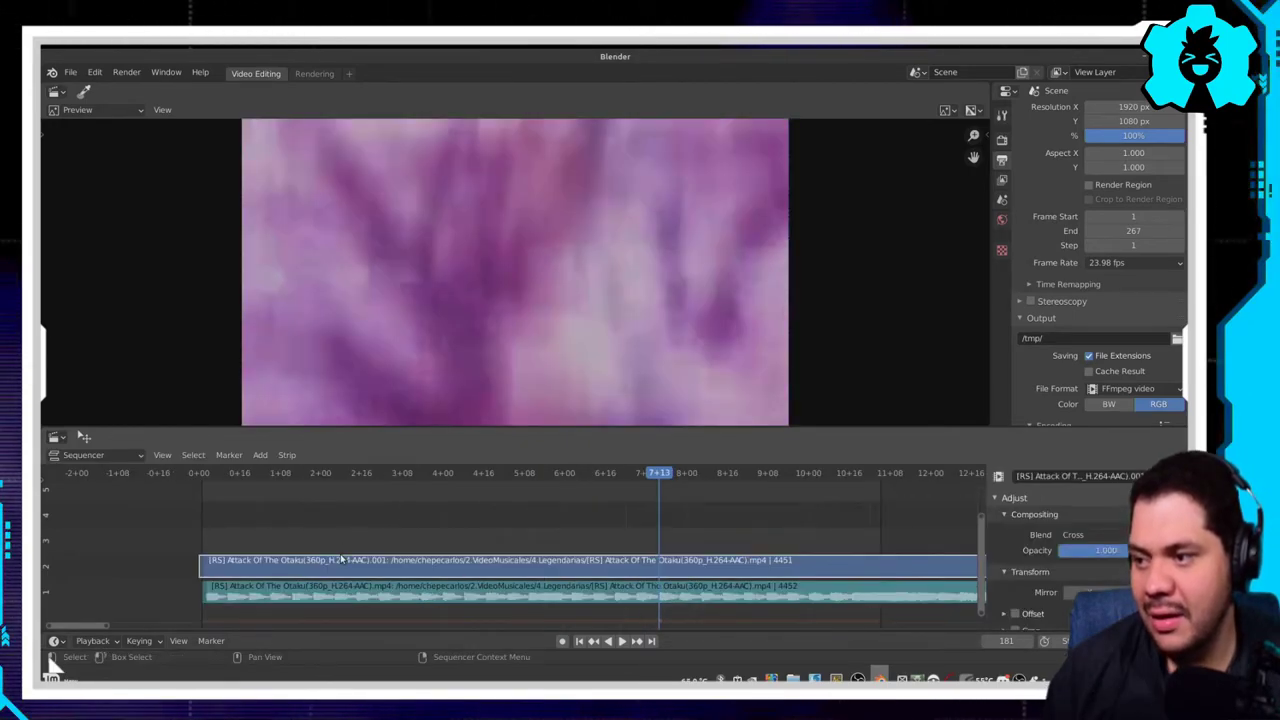
pyautogui.press('g')
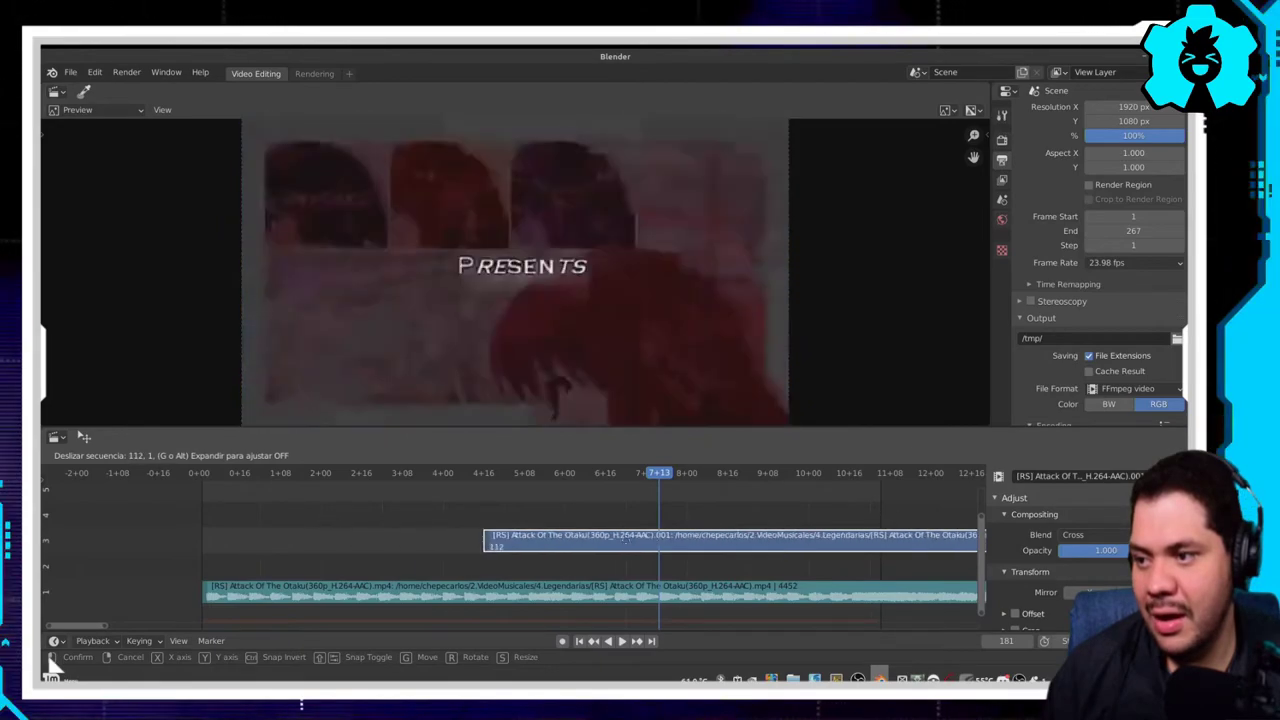
pyautogui.rightClick(423, 560)
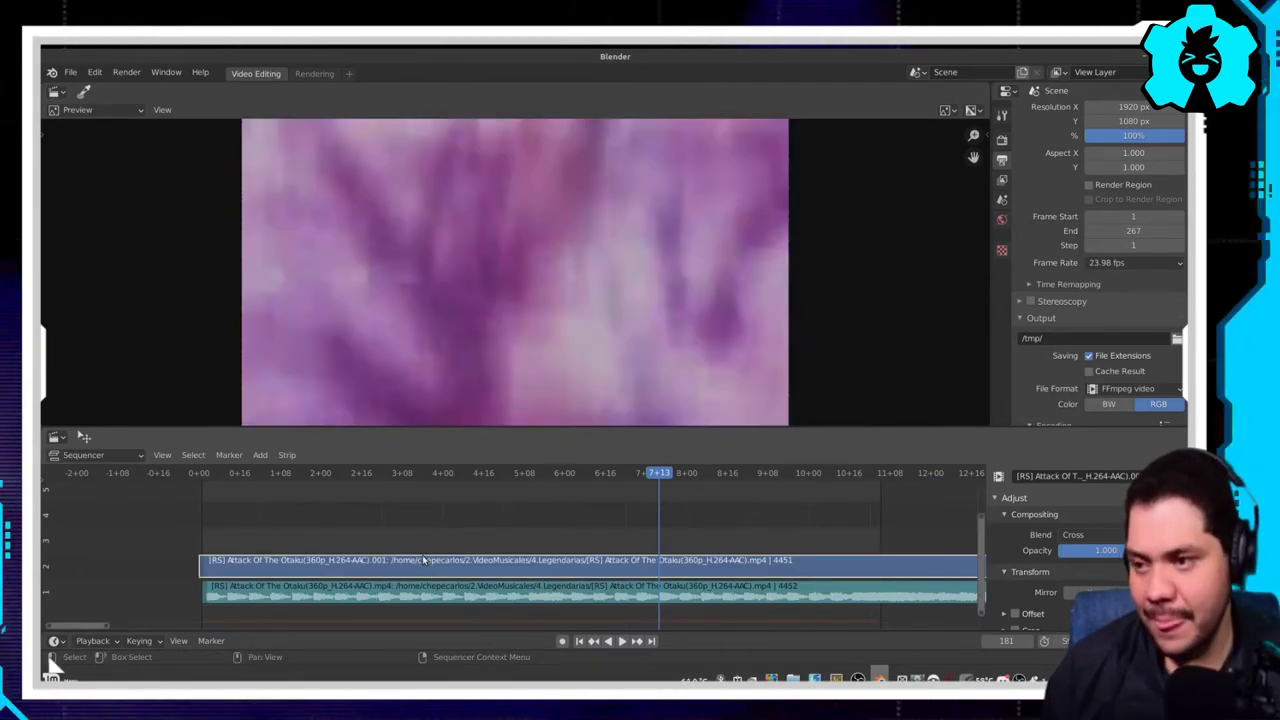
pyautogui.press('g')
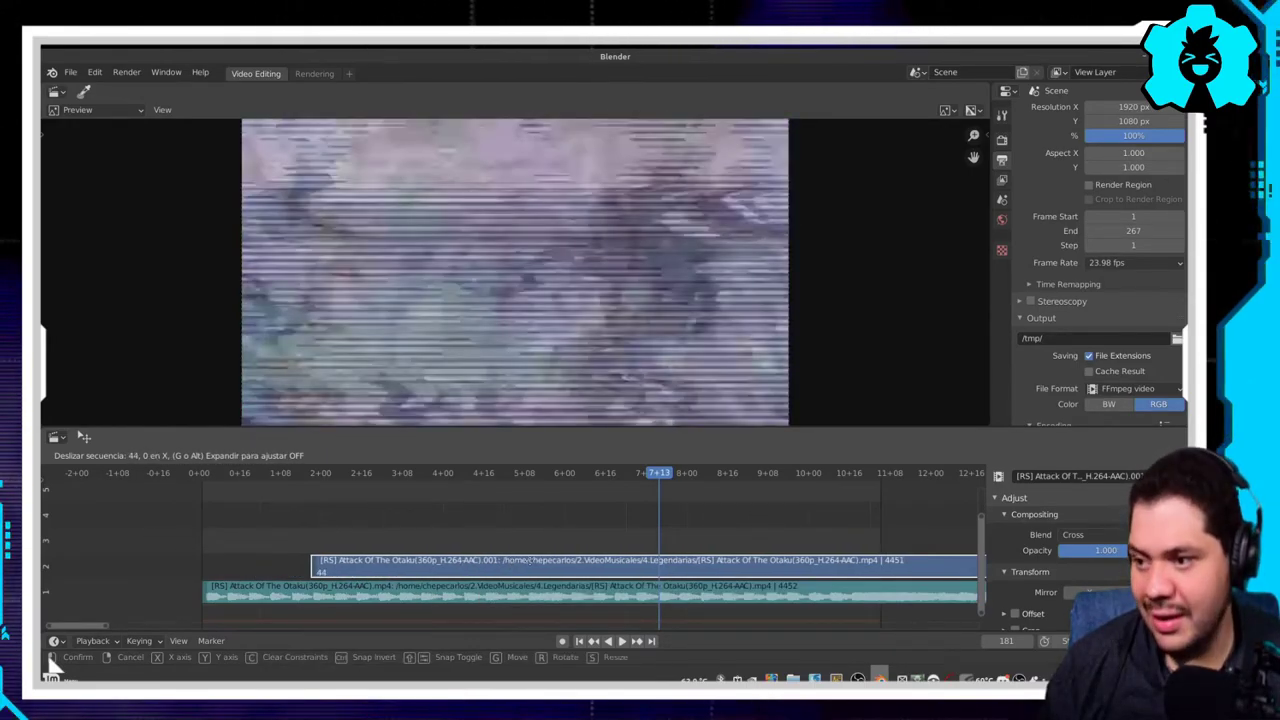
pyautogui.press('x')
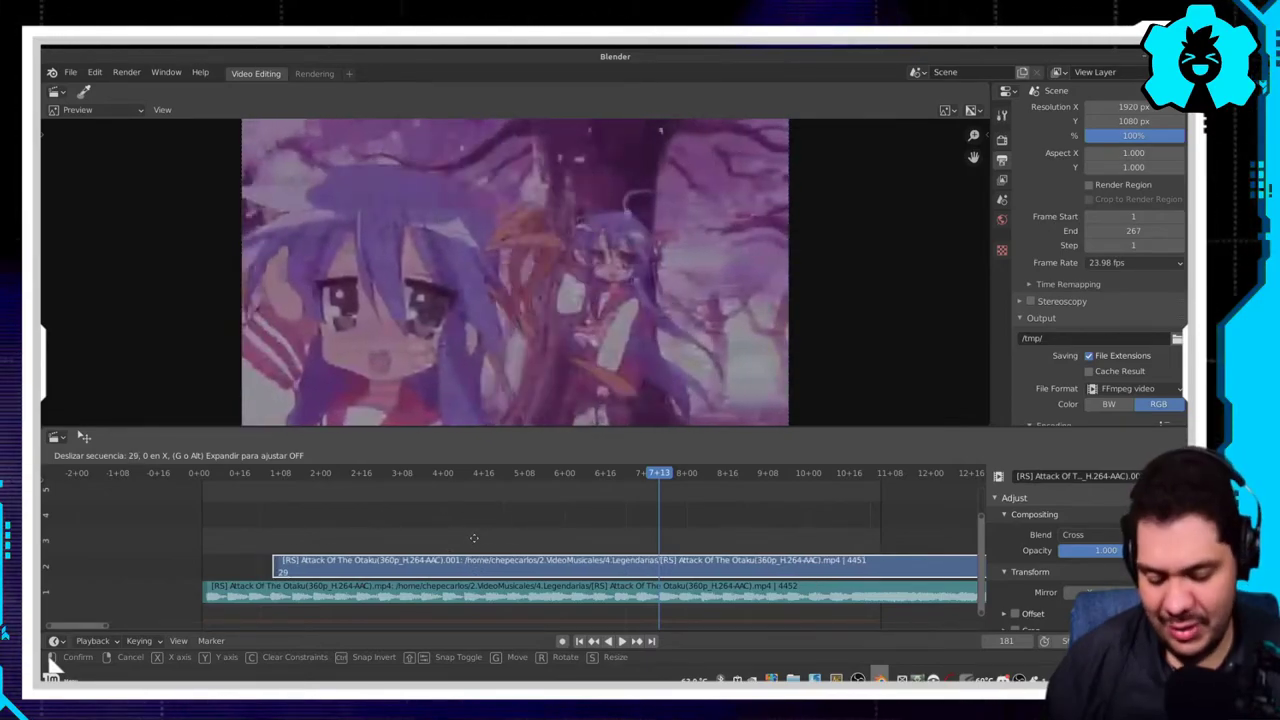
pyautogui.press('y')
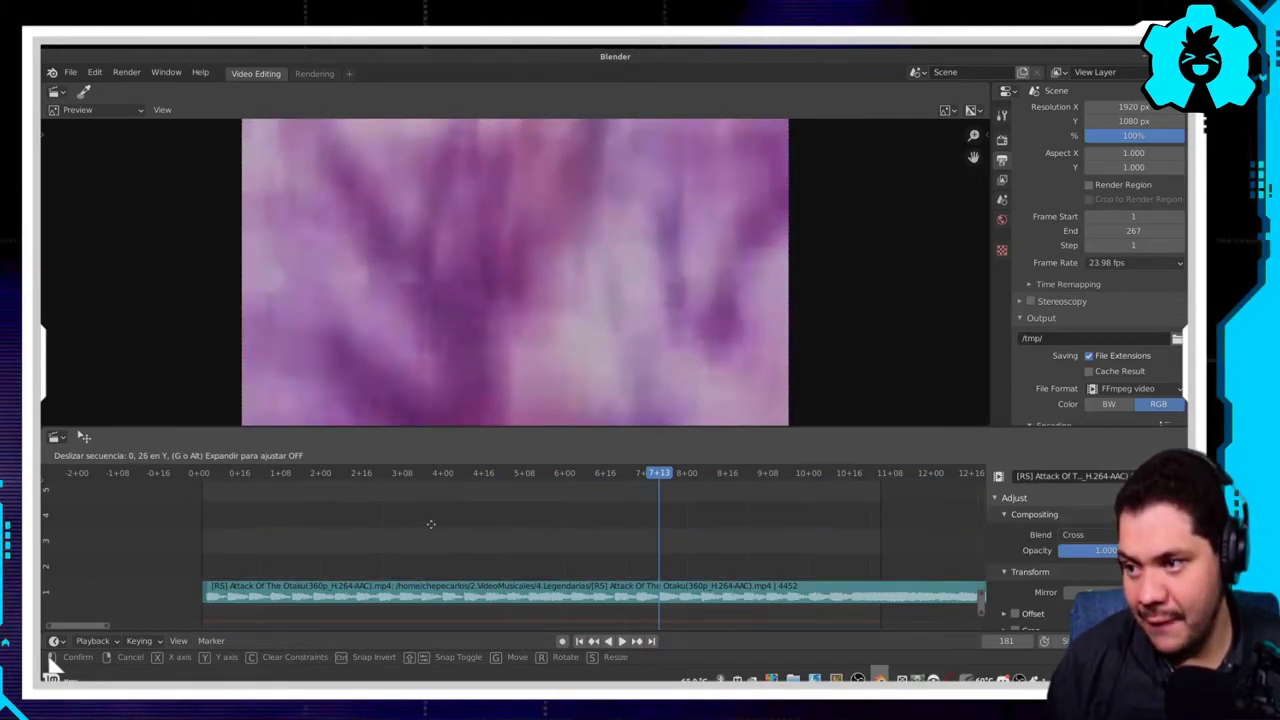
pyautogui.click(432, 559)
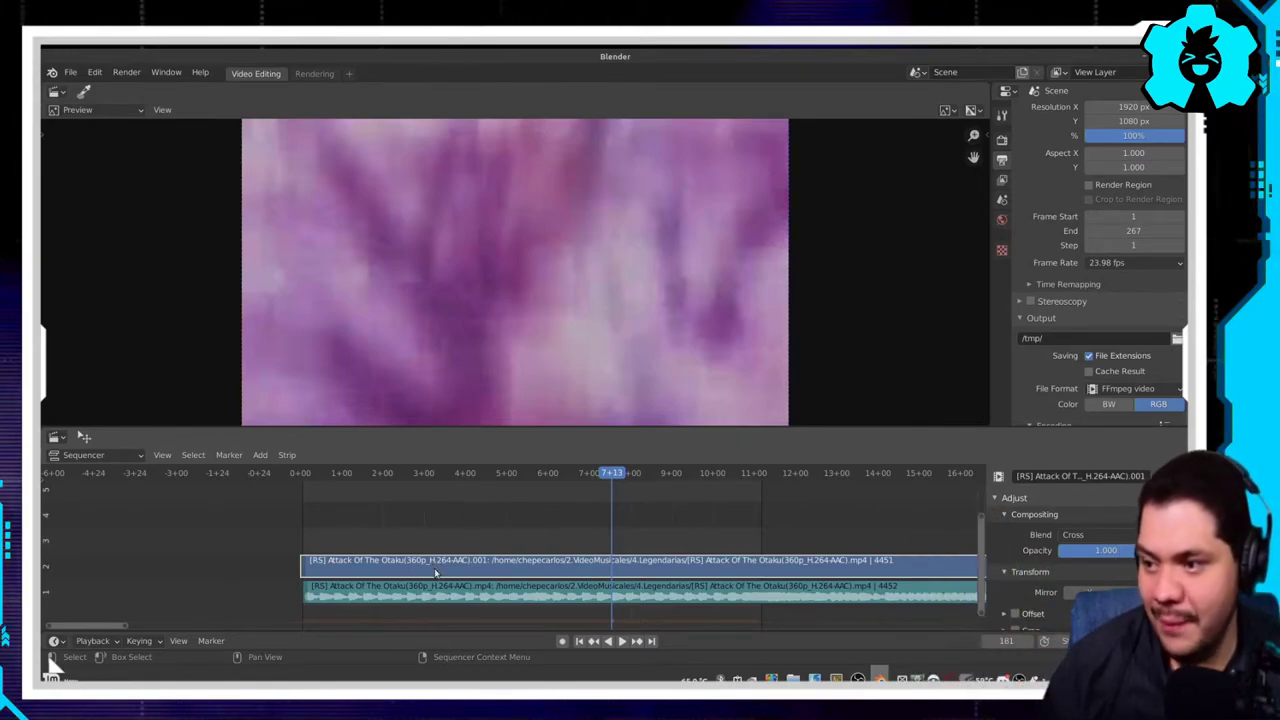
# Step: Realign the audio strip so it starts at 0+00 beneath the video strip
pyautogui.click(448, 585)
pyautogui.press('g')
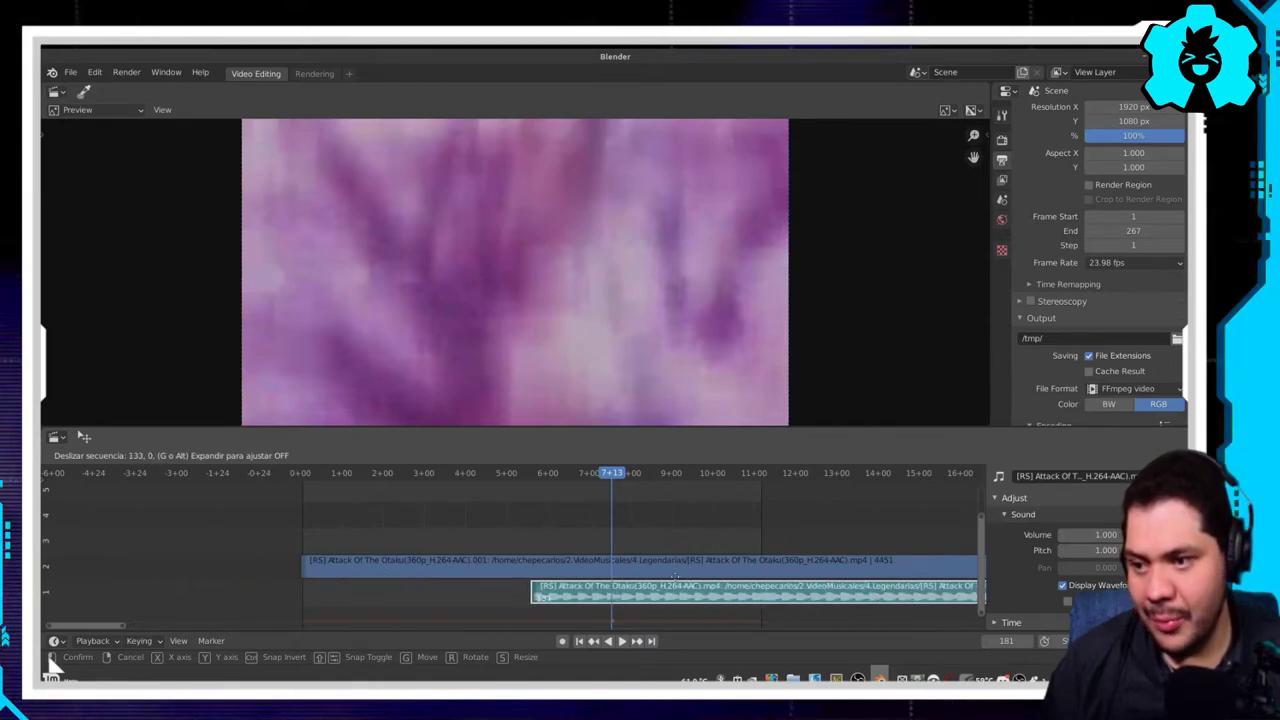
pyautogui.click(549, 600)
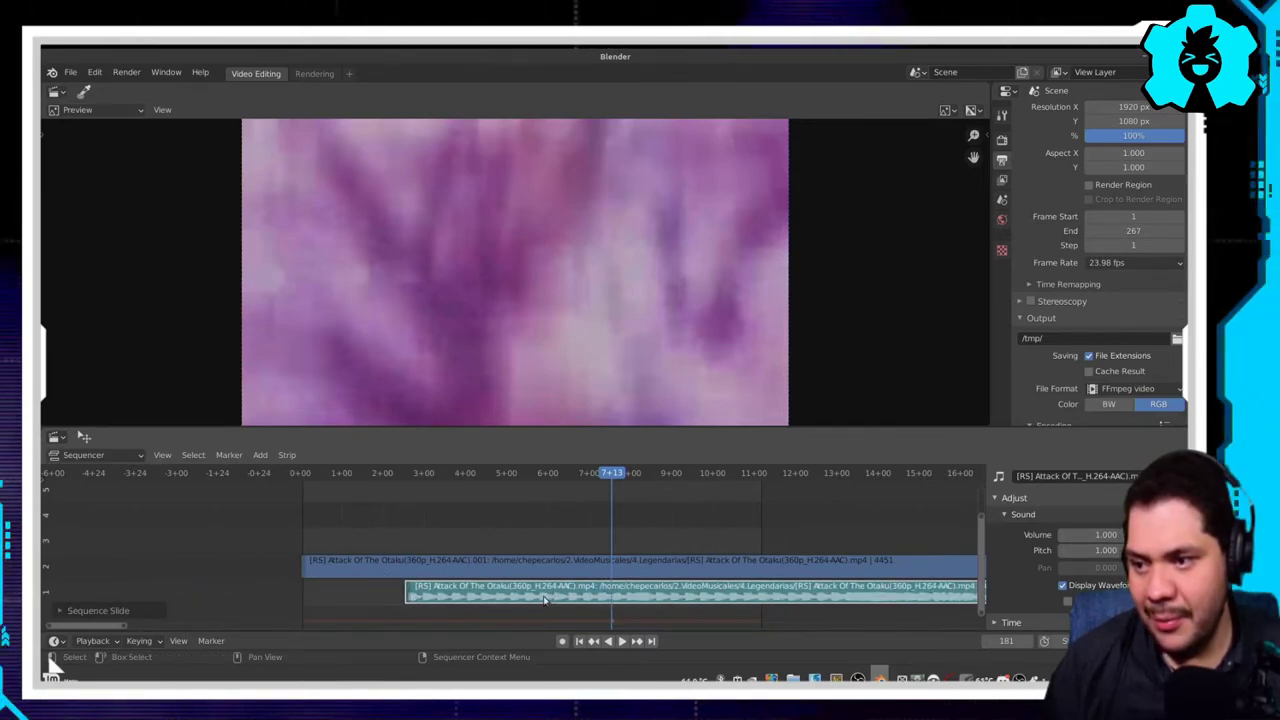
pyautogui.press('g')
pyautogui.press('y')
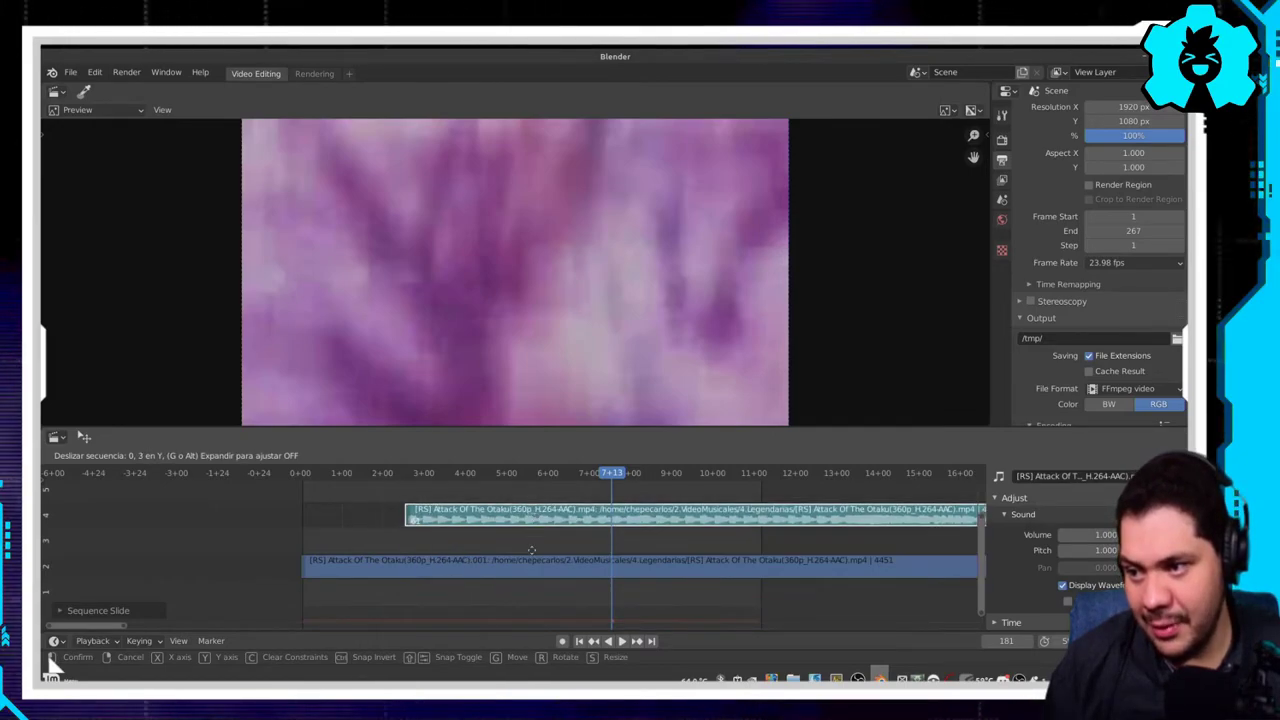
pyautogui.click(325, 487)
# Step: Set the playhead to 3+07 and show the sequencer's tool panel
pyautogui.moveTo(325, 487); pyautogui.dragTo(503, 505)
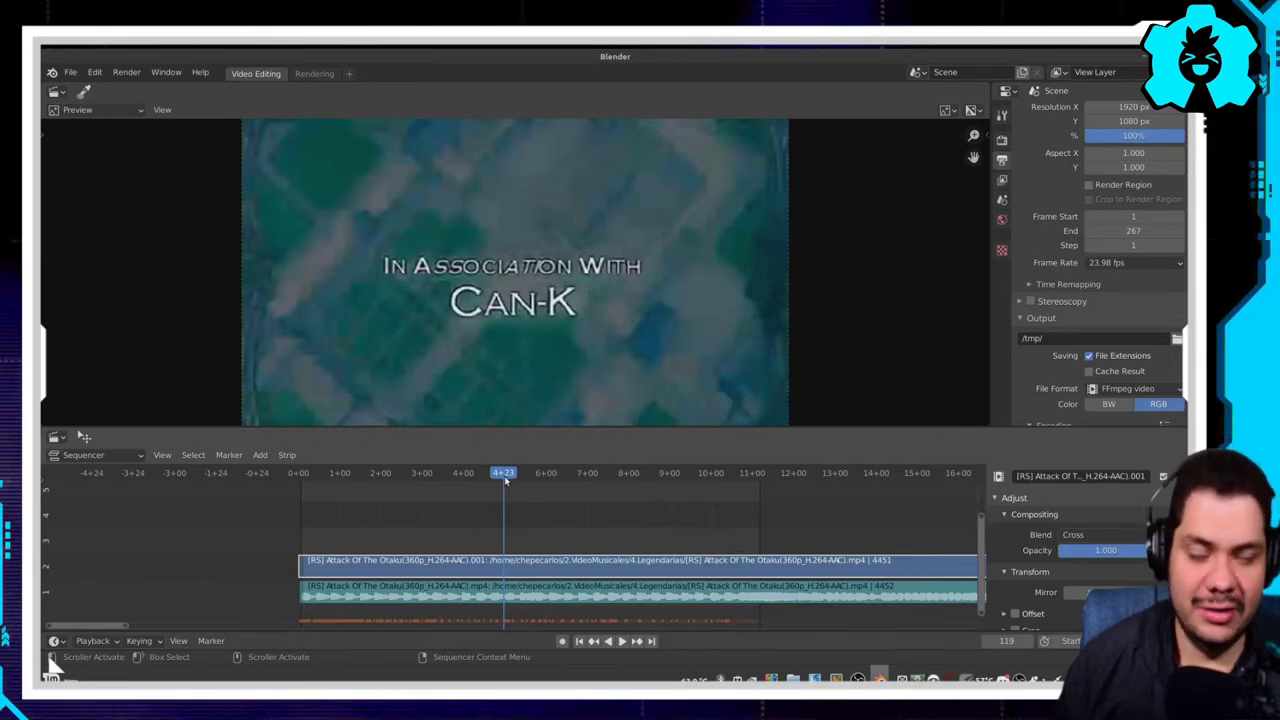
pyautogui.moveTo(507, 479); pyautogui.dragTo(435, 486)
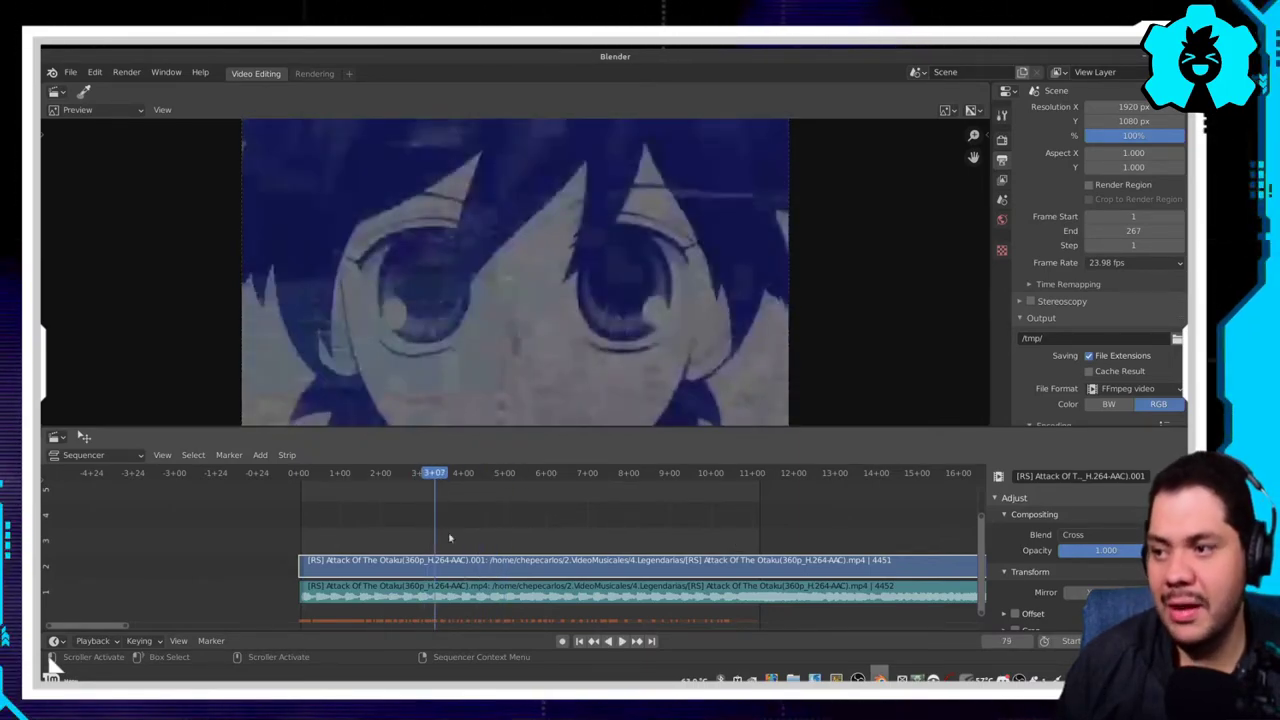
pyautogui.press('t')
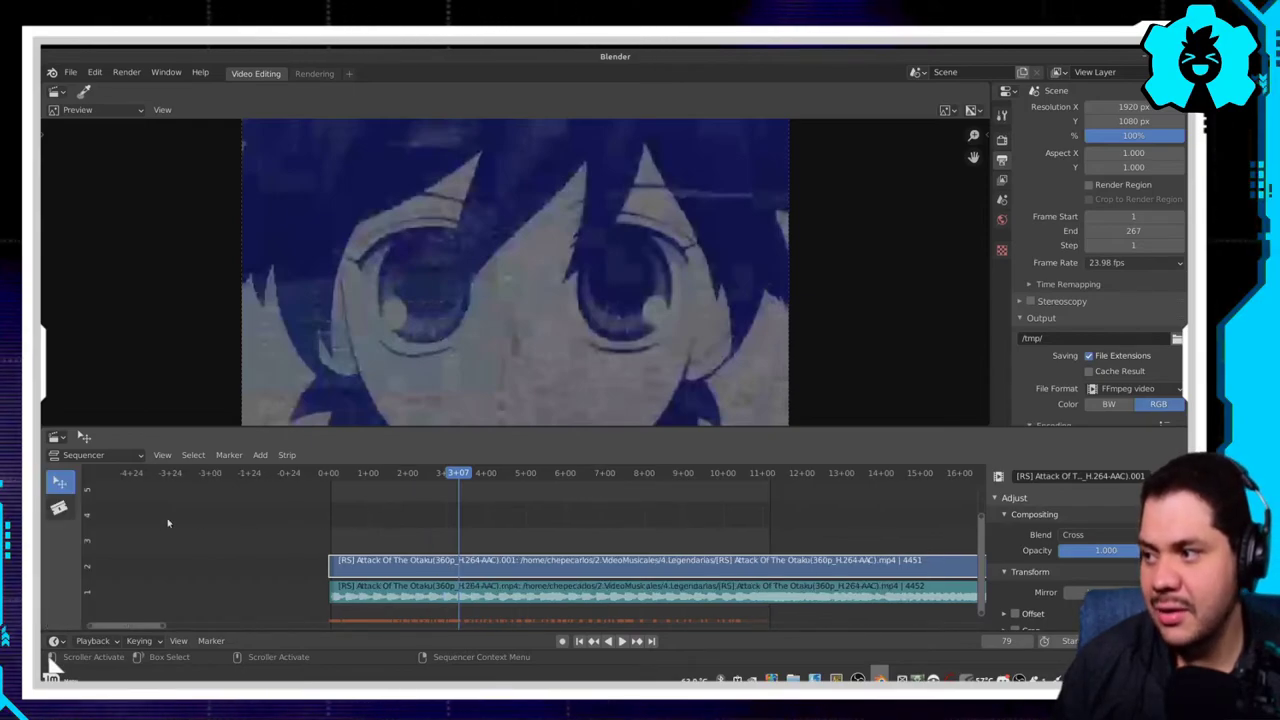
# Step: Blade both Otaku strips at 3+07 and delete the middle video and lower pieces
pyautogui.click(58, 510)
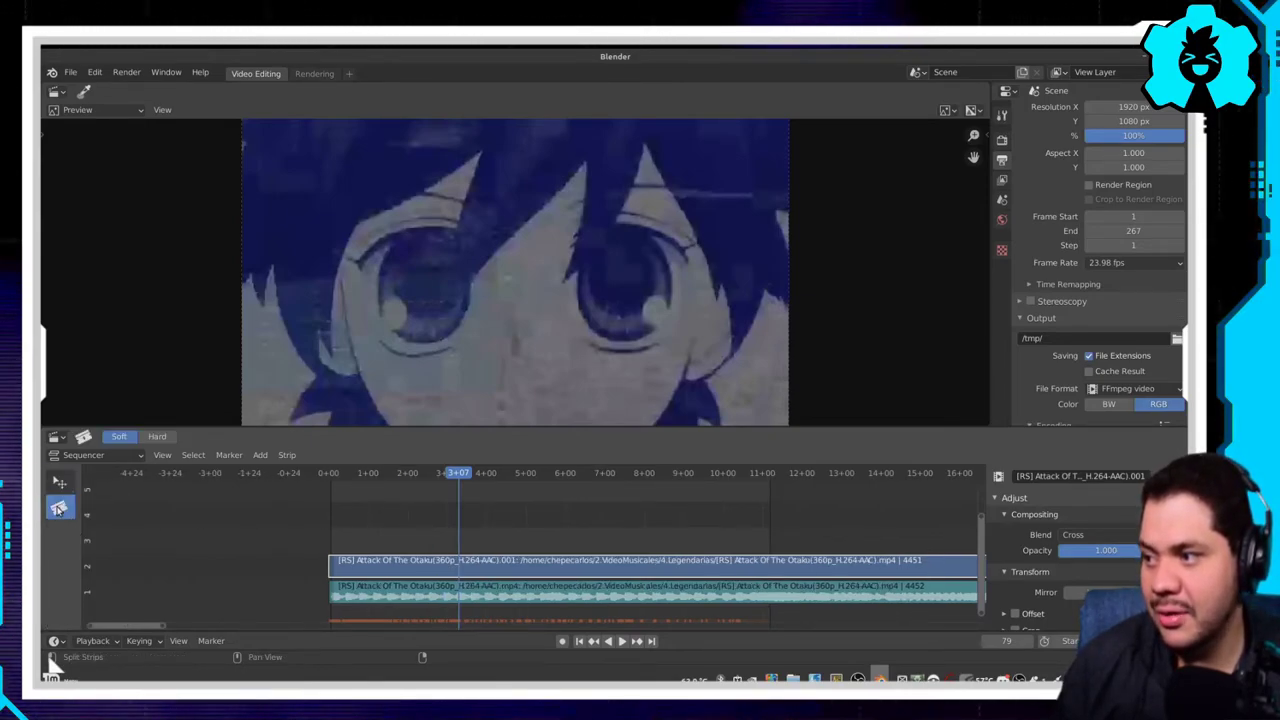
pyautogui.click(424, 566)
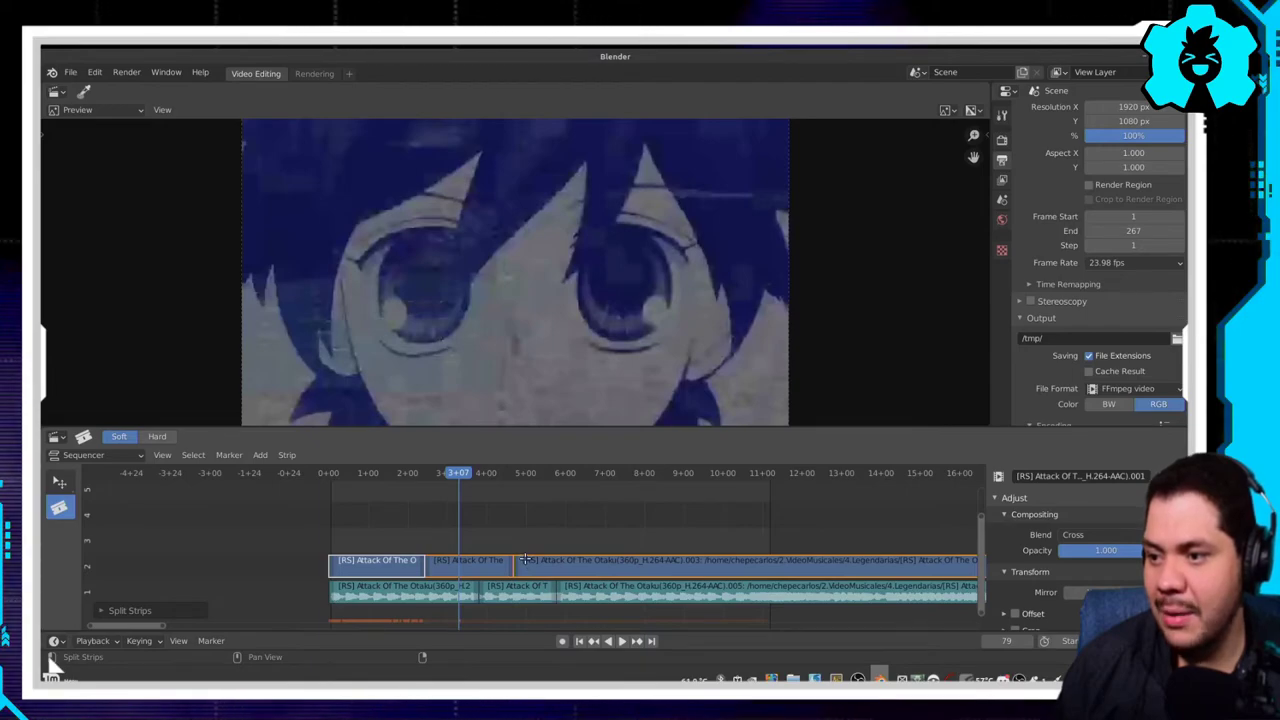
pyautogui.click(60, 483)
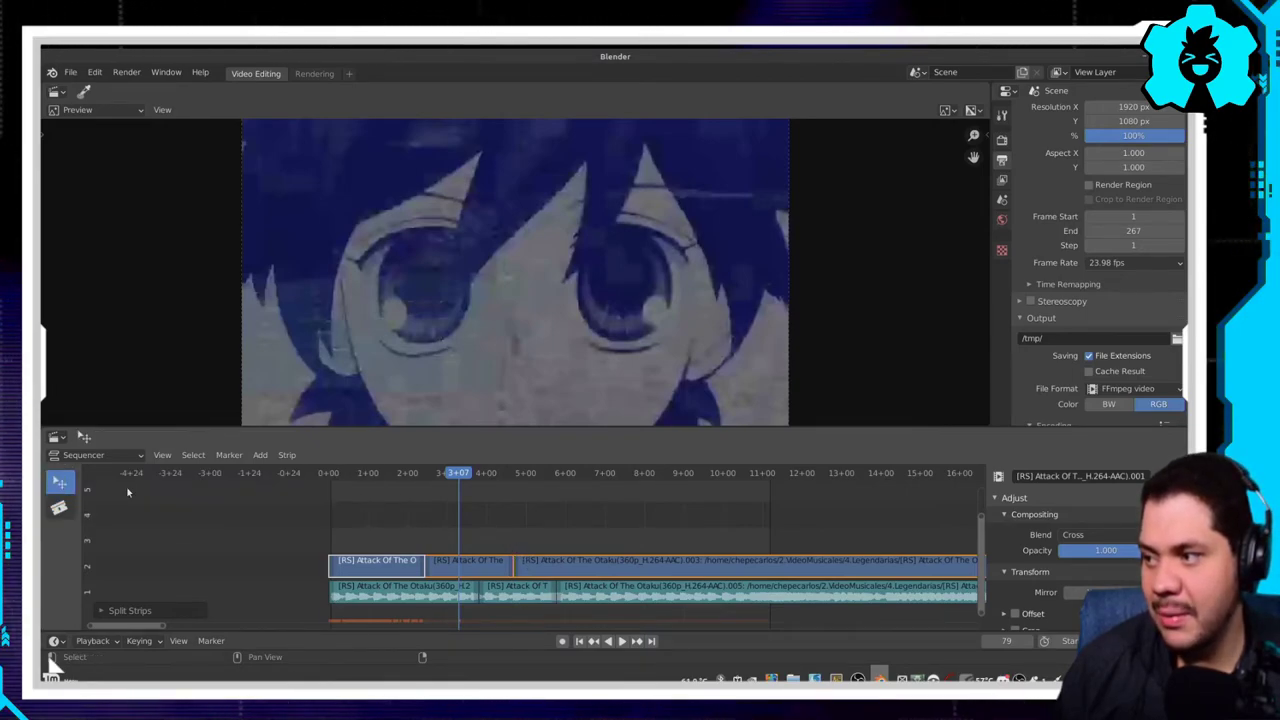
pyautogui.click(452, 562)
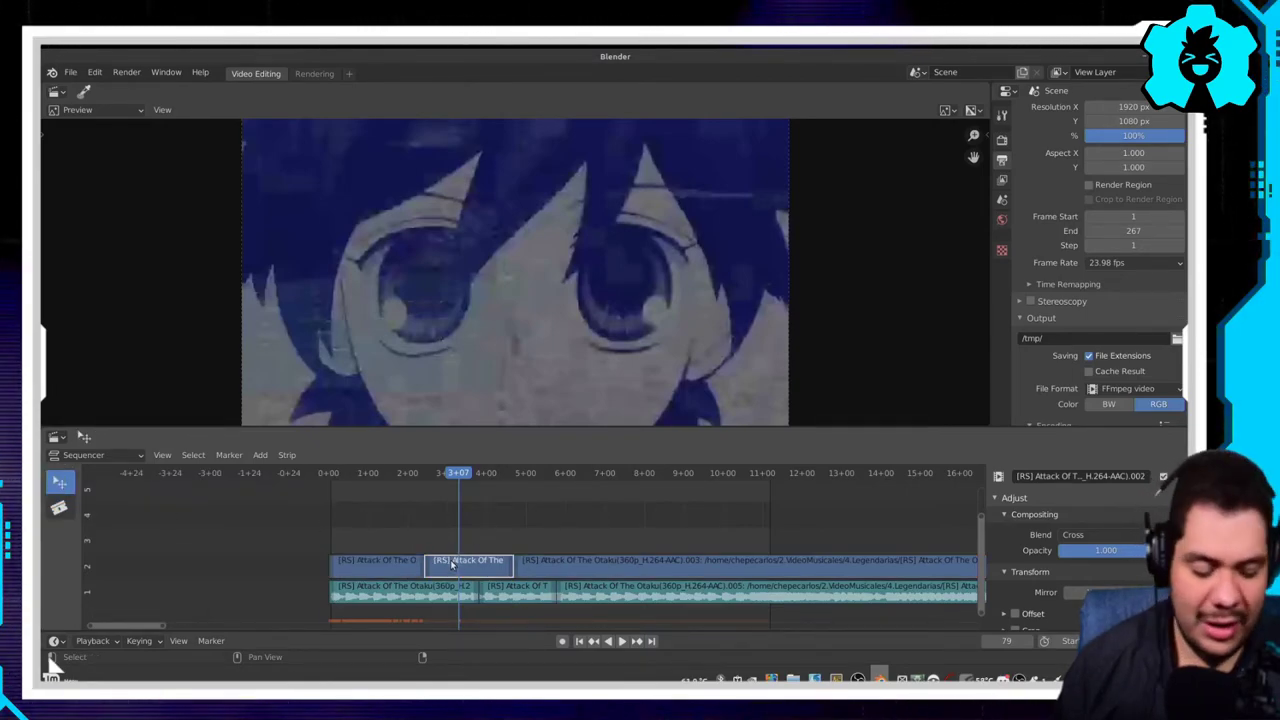
pyautogui.press('Delete')
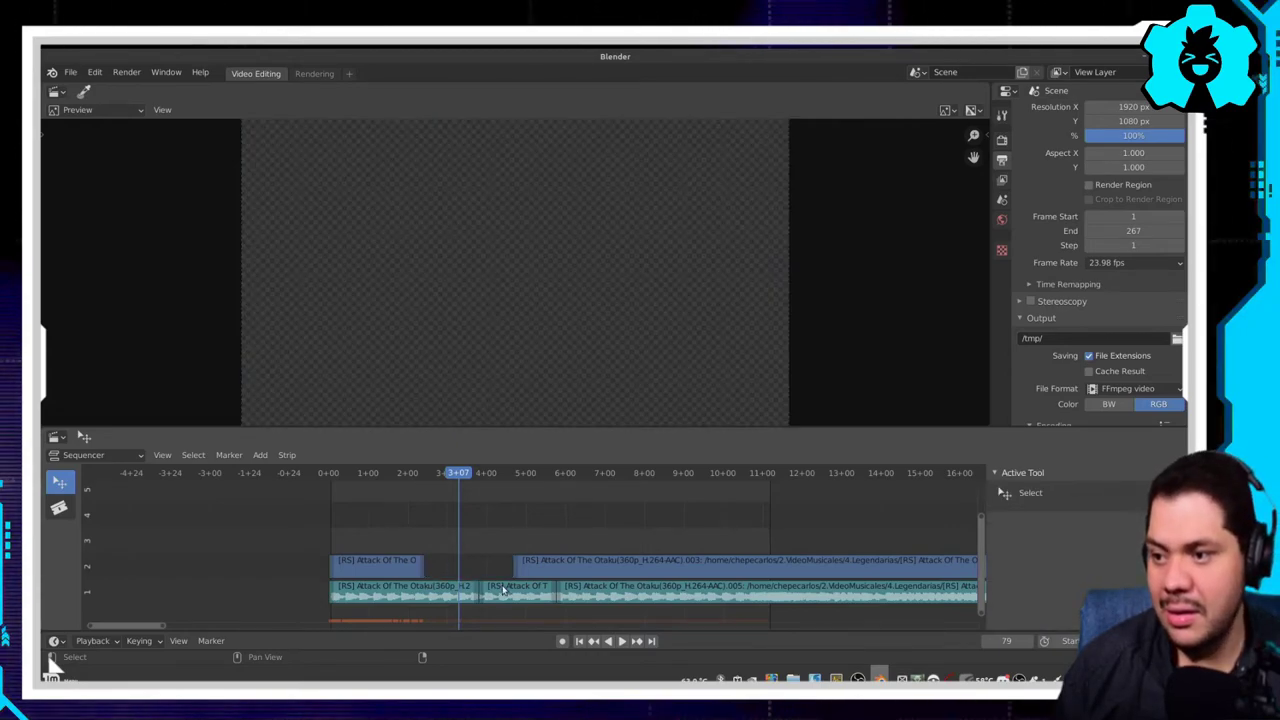
pyautogui.click(503, 590)
pyautogui.press('Delete')
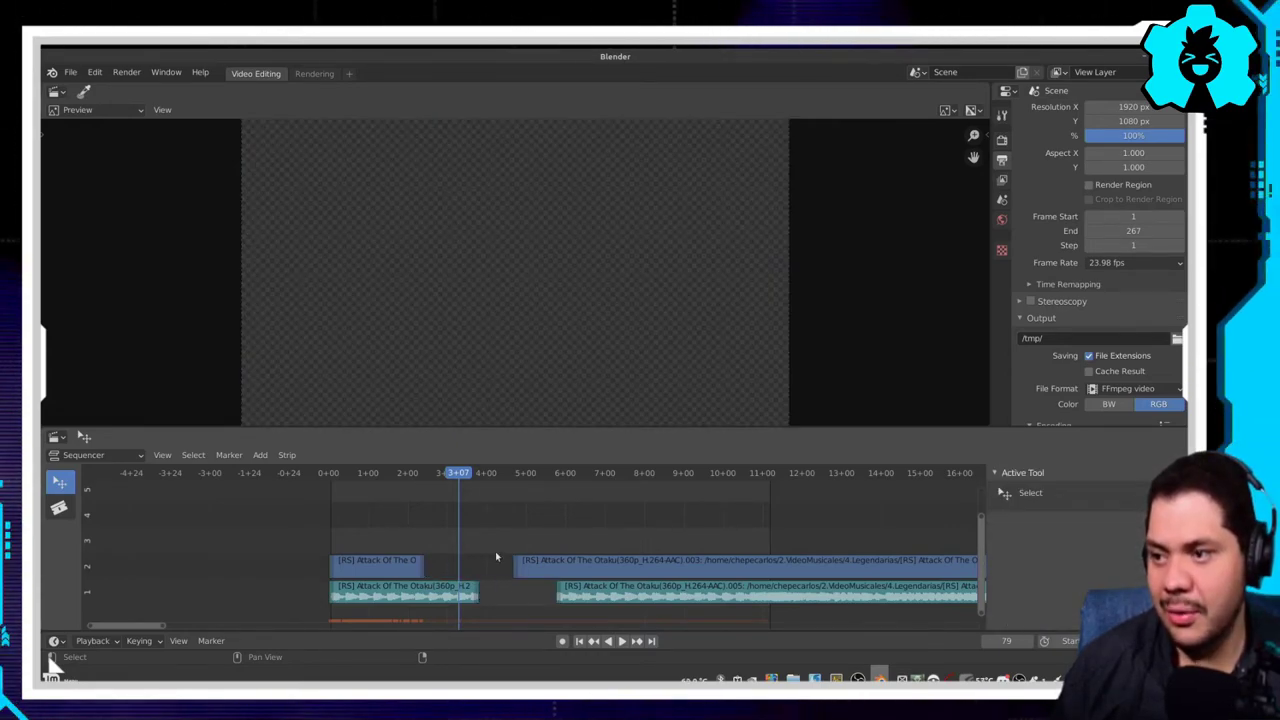
pyautogui.moveTo(501, 484); pyautogui.dragTo(515, 513)
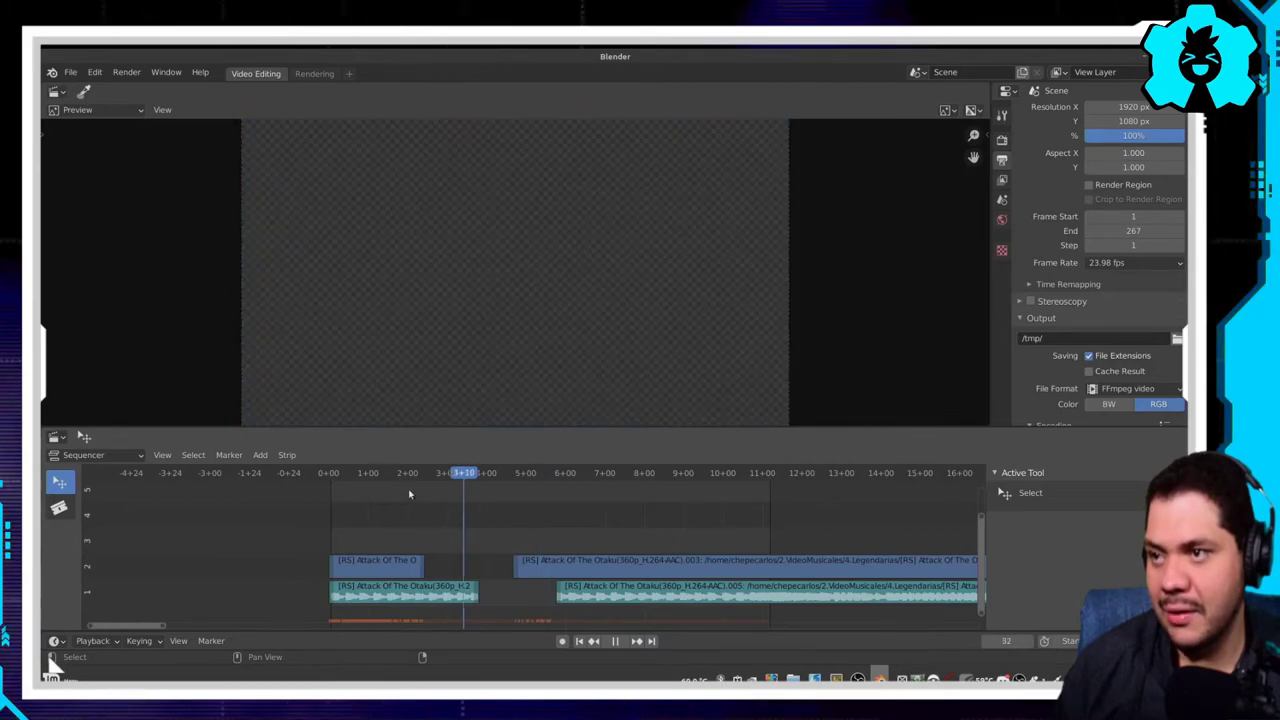
# Step: Slip the footage in the later video piece and move the later lower piece left
pyautogui.click(535, 568)
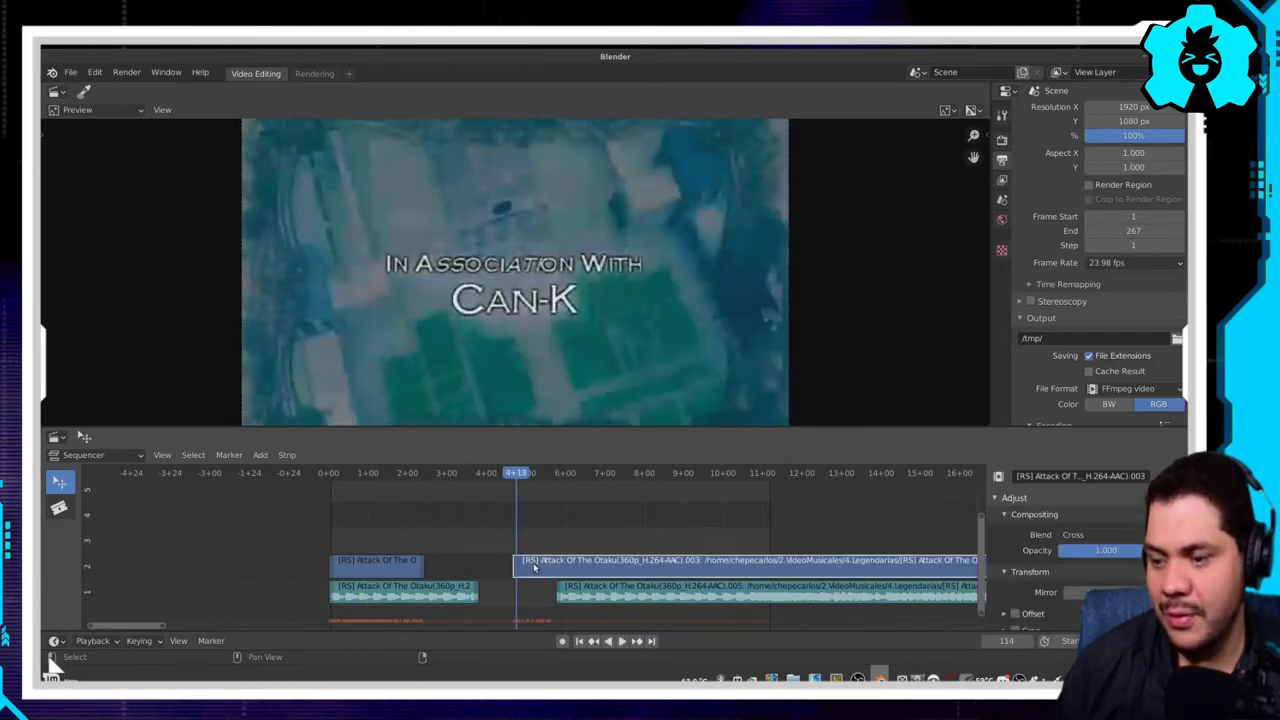
pyautogui.press('s')
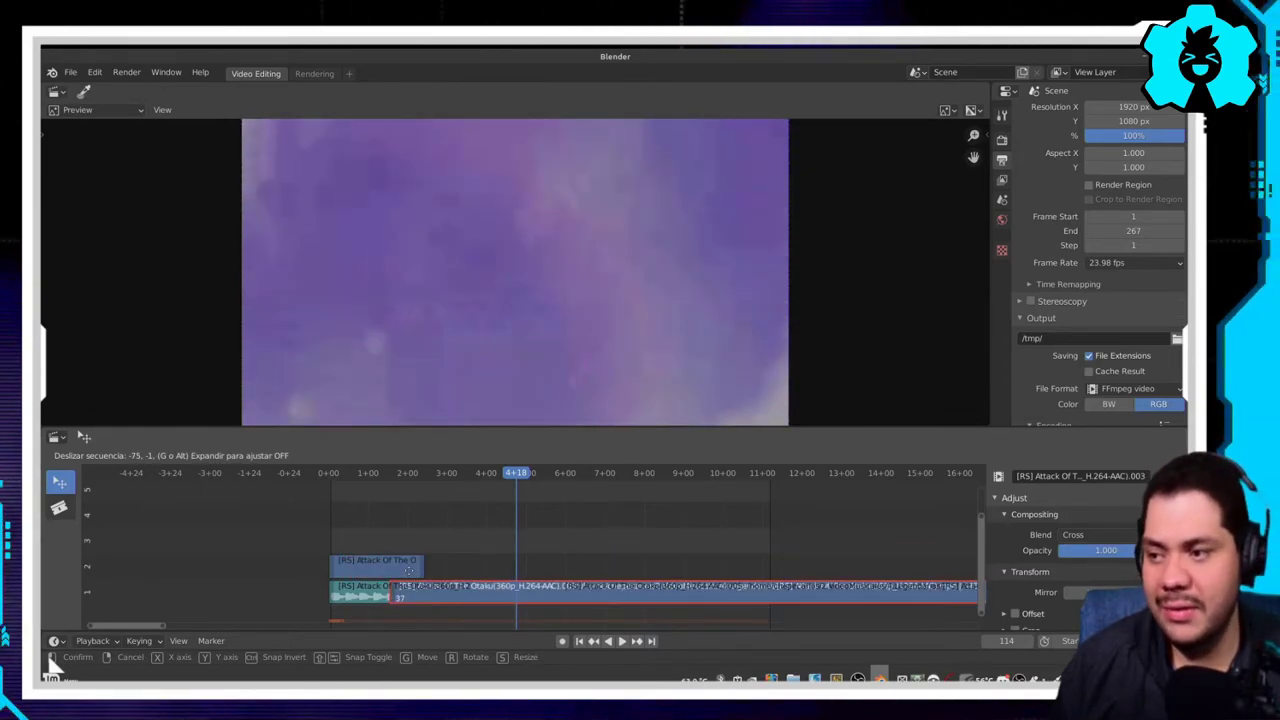
pyautogui.click(405, 572)
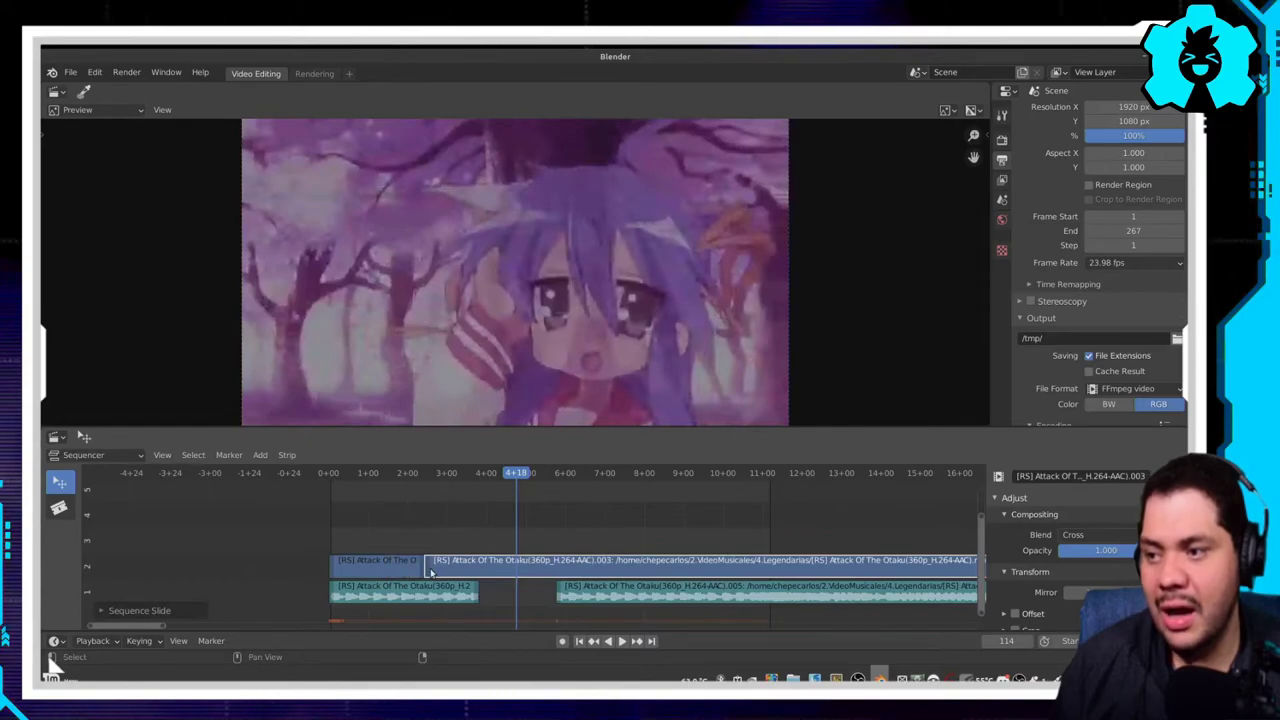
pyautogui.click(612, 597)
pyautogui.press('g')
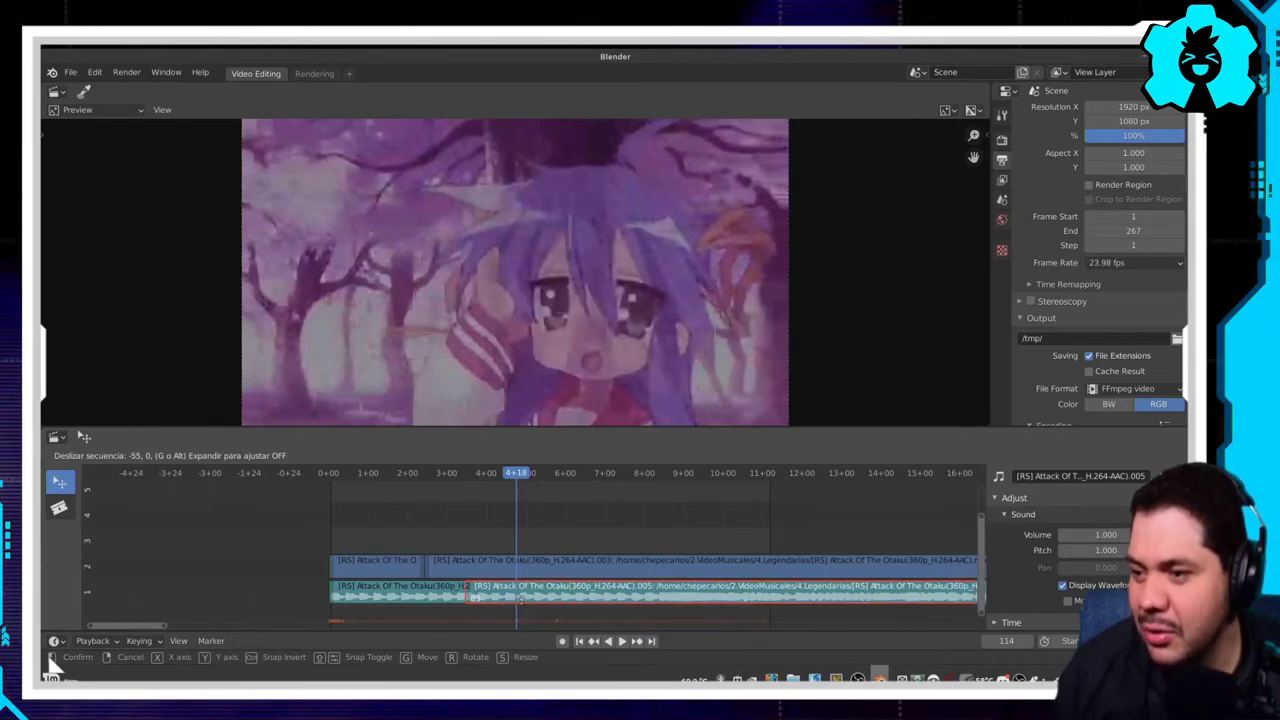
pyautogui.click(535, 604)
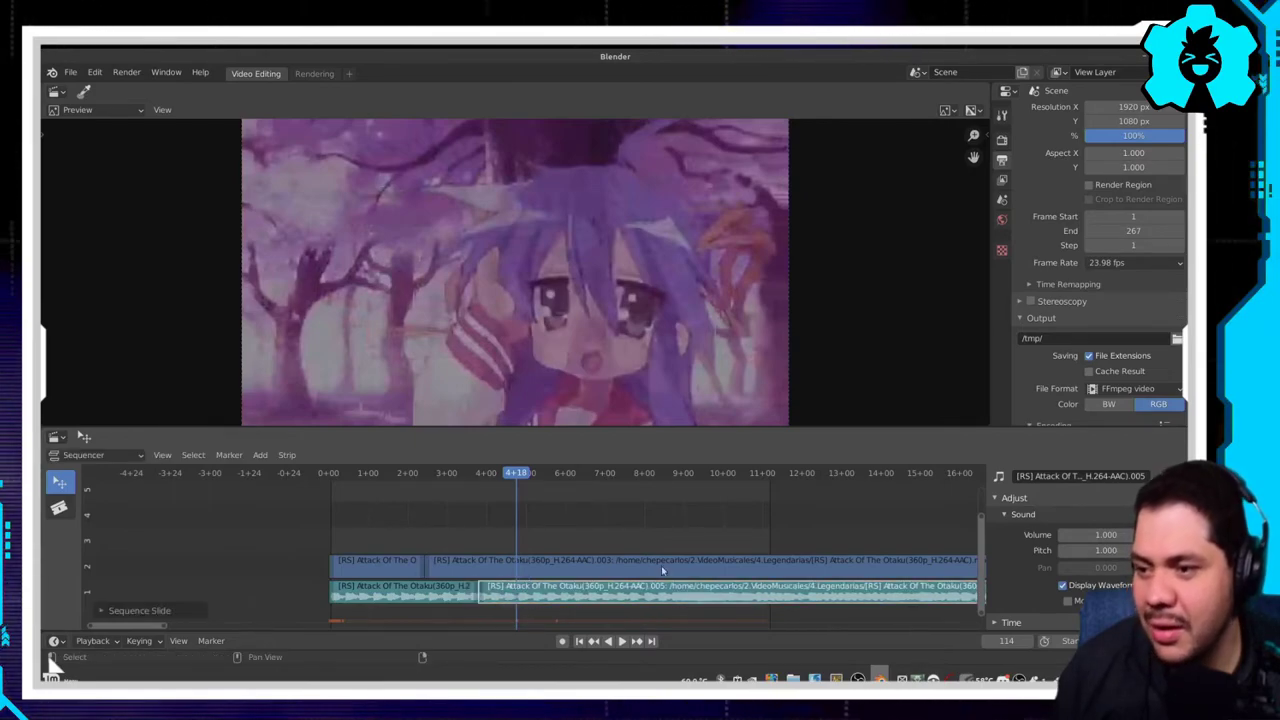
# Step: Box-select both later pieces, slide them against the opening pieces, and scrub the joins
pyautogui.click(602, 529)
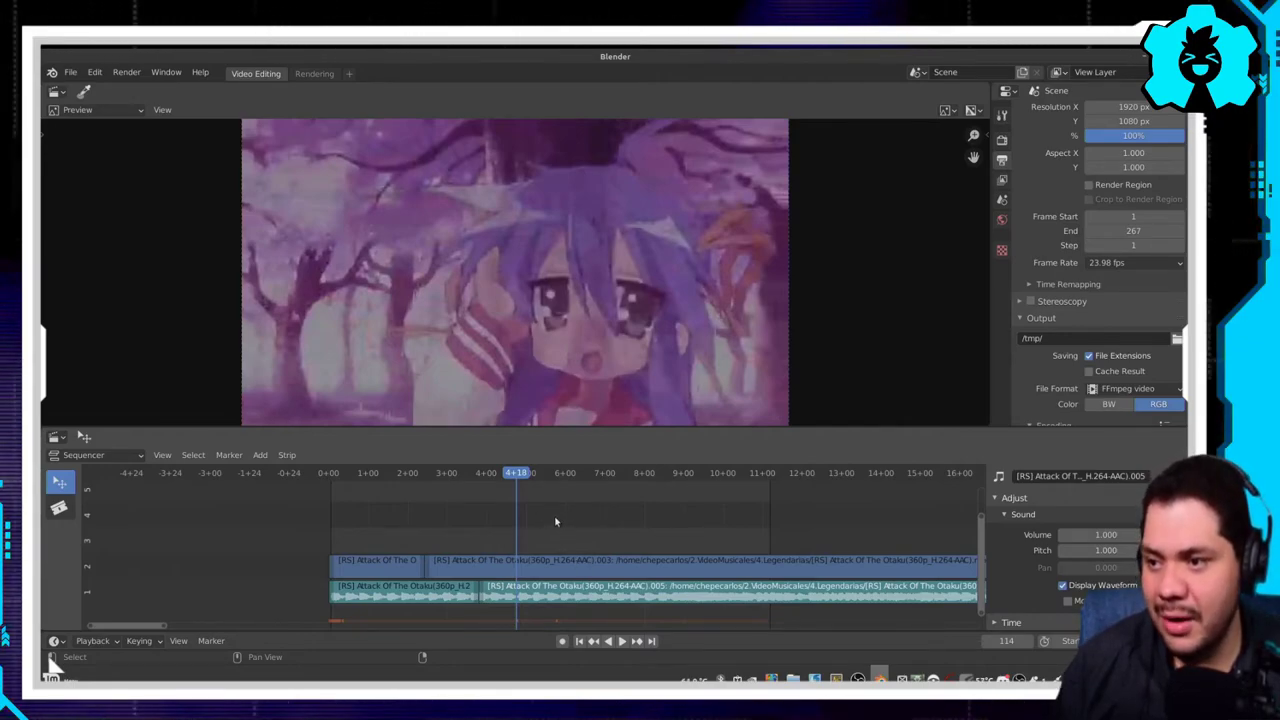
pyautogui.moveTo(556, 521); pyautogui.dragTo(602, 567)
pyautogui.moveTo(643, 611); pyautogui.dragTo(653, 619)
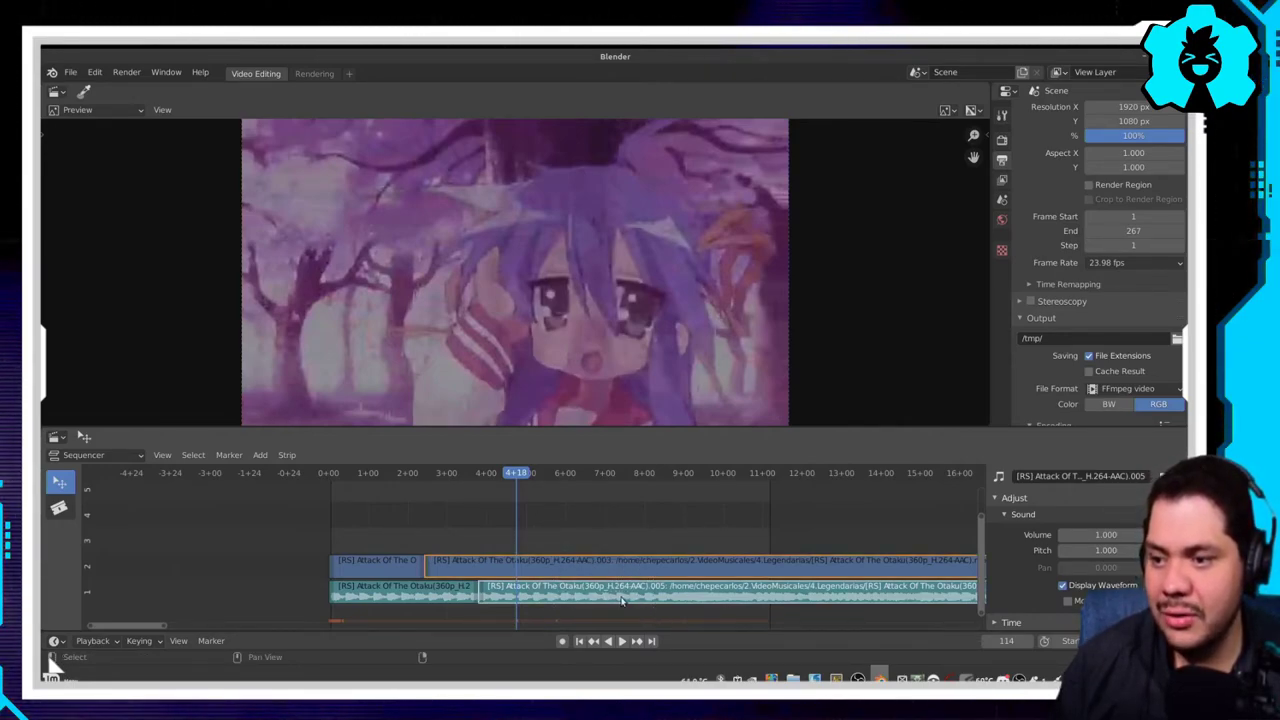
pyautogui.press('g')
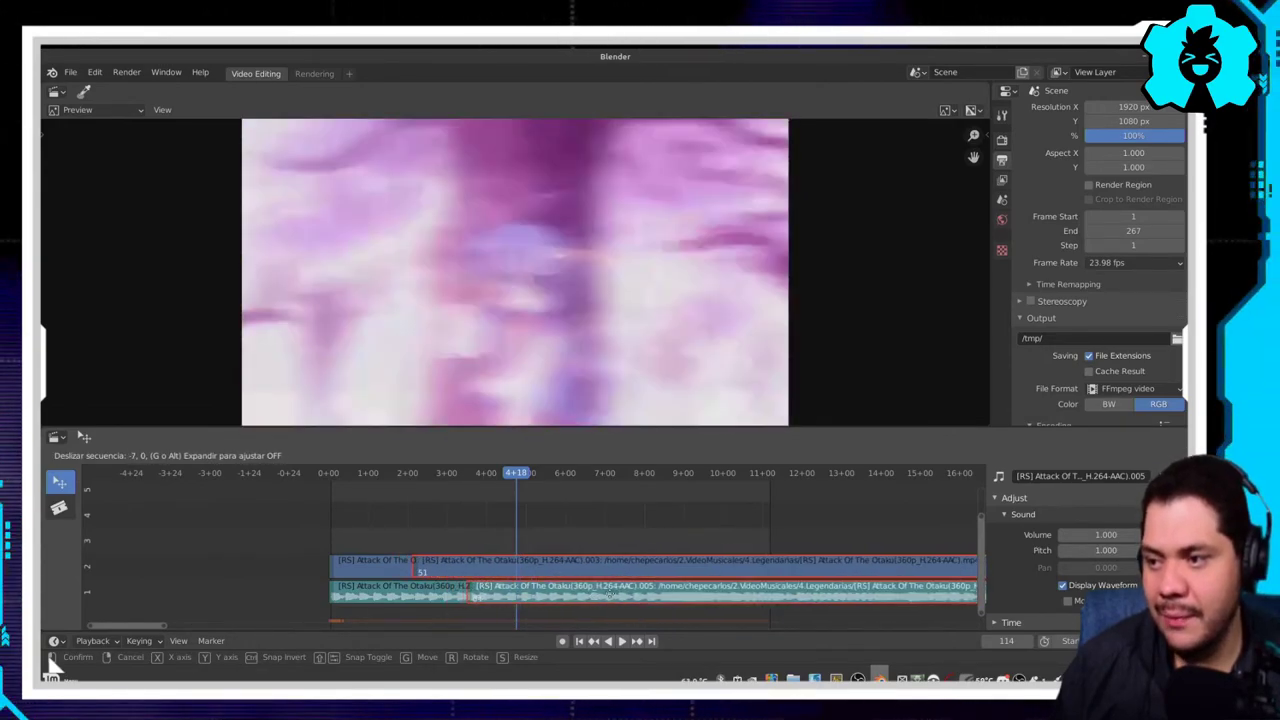
pyautogui.click(590, 594)
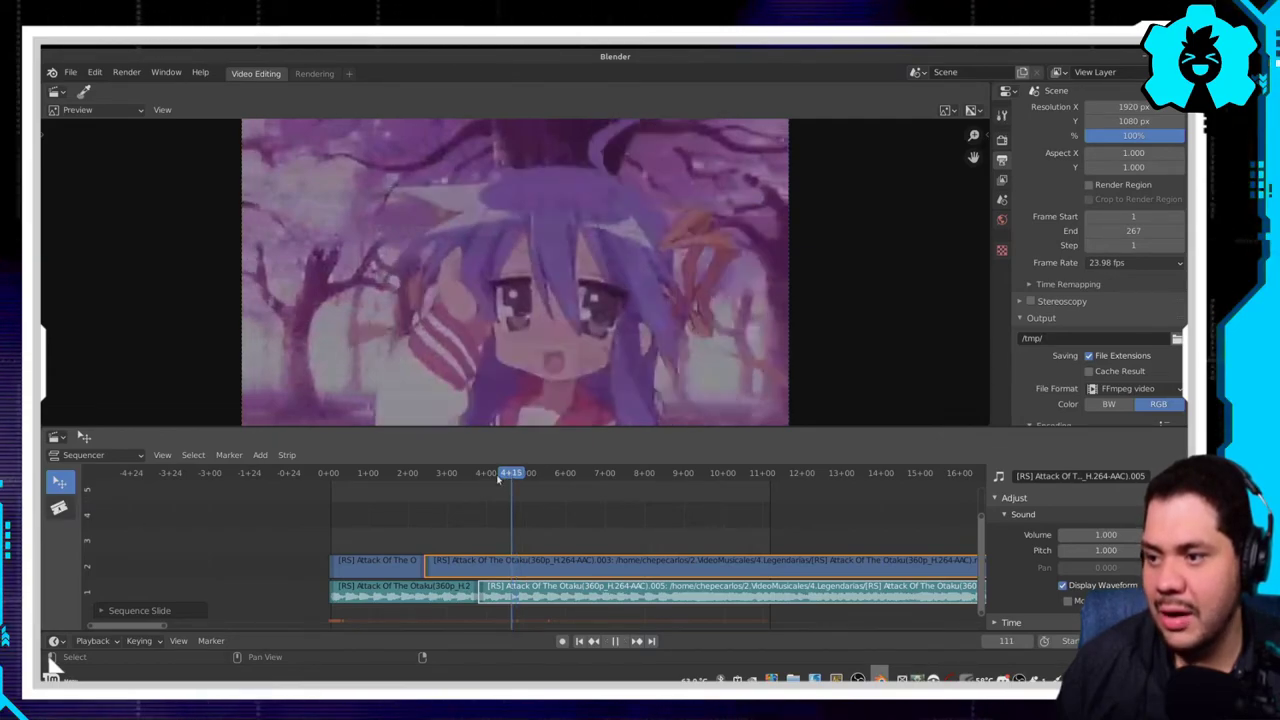
pyautogui.moveTo(506, 482)
pyautogui.mouseDown()
pyautogui.moveTo(529, 503)
pyautogui.moveTo(415, 507)
pyautogui.moveTo(526, 519)
pyautogui.moveTo(417, 521)
pyautogui.moveTo(613, 527)
pyautogui.mouseUp()
# Step: Cut the channel-2 clip at two points and lift the middle piece onto channel 3
pyautogui.press('Escape')
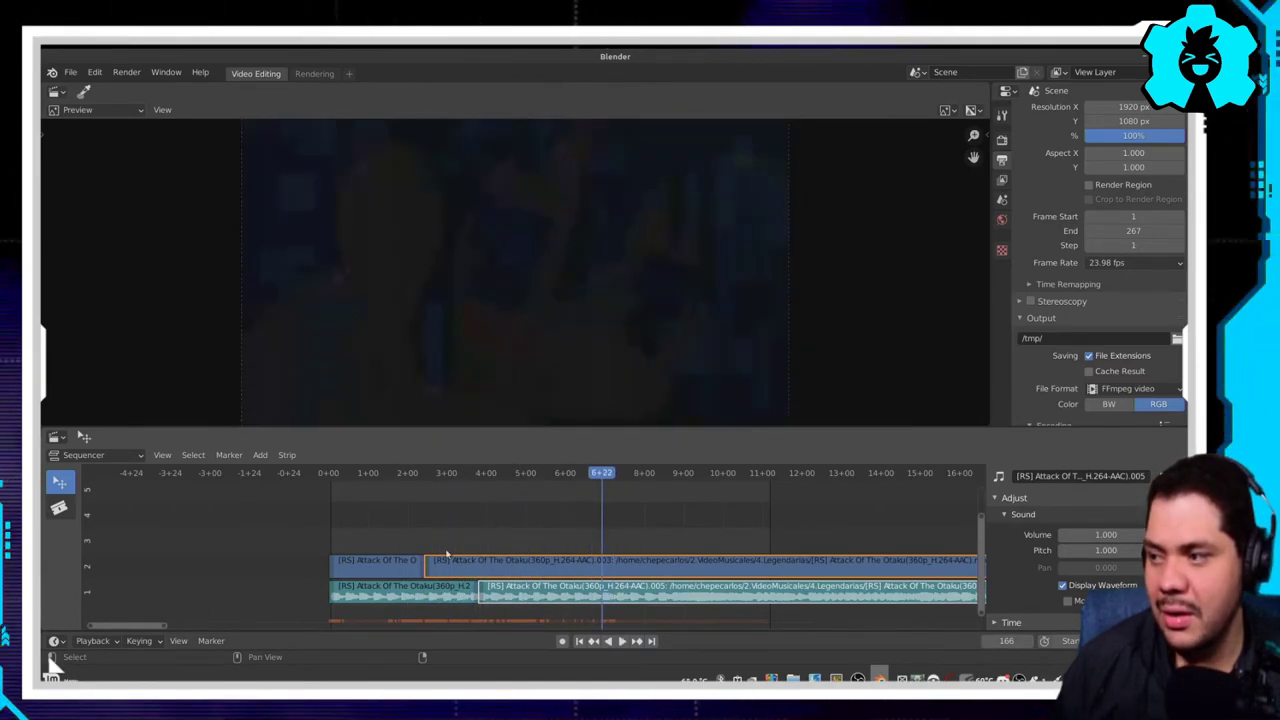
pyautogui.press('b')
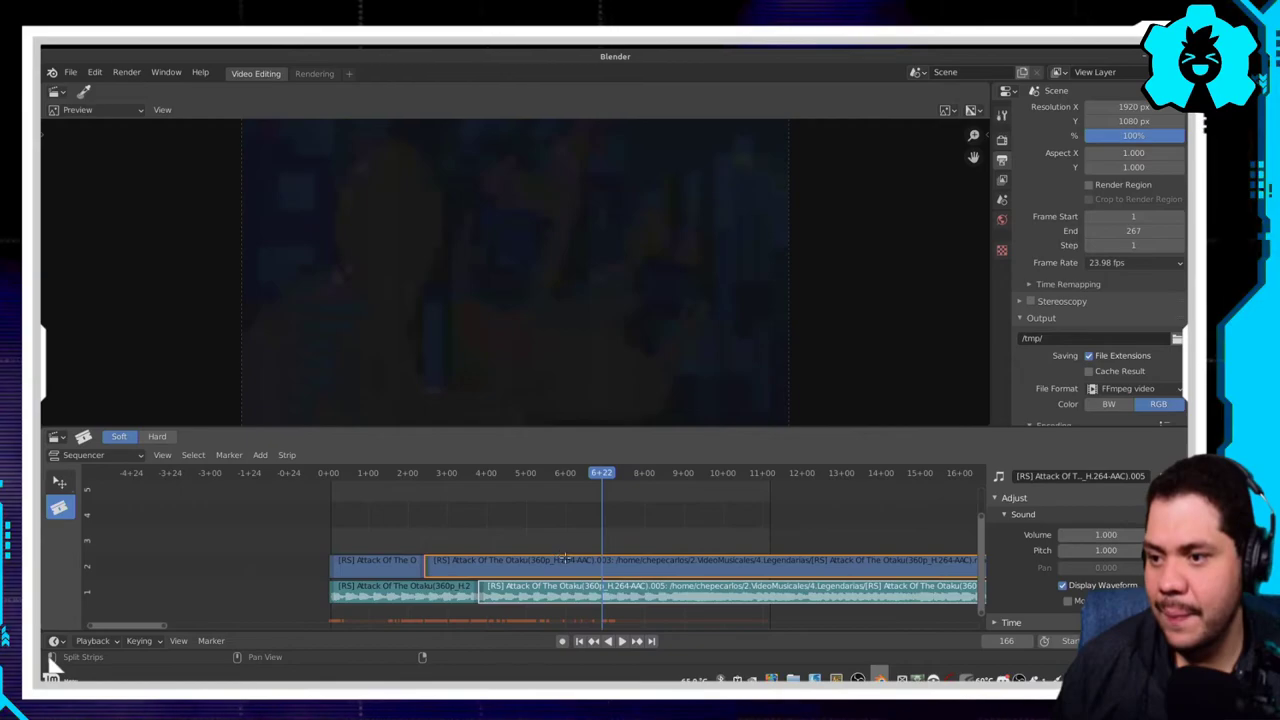
pyautogui.click(565, 560)
pyautogui.click(666, 563)
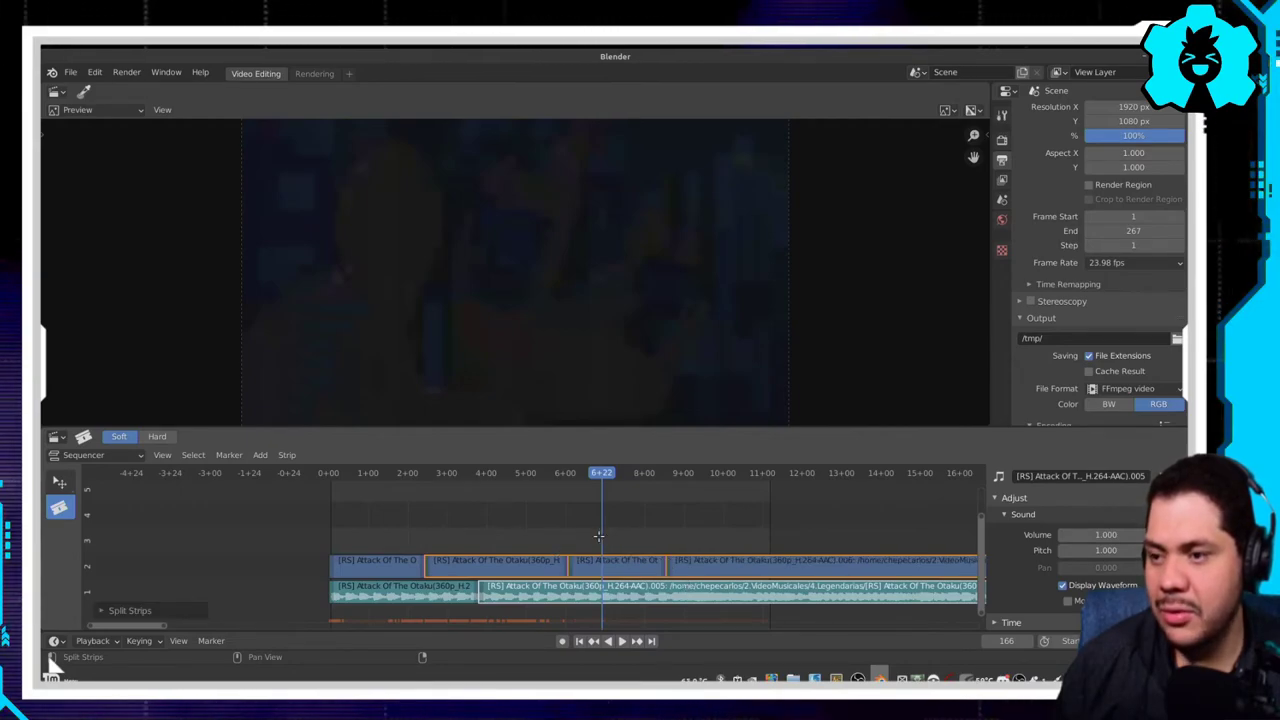
pyautogui.click(70, 487)
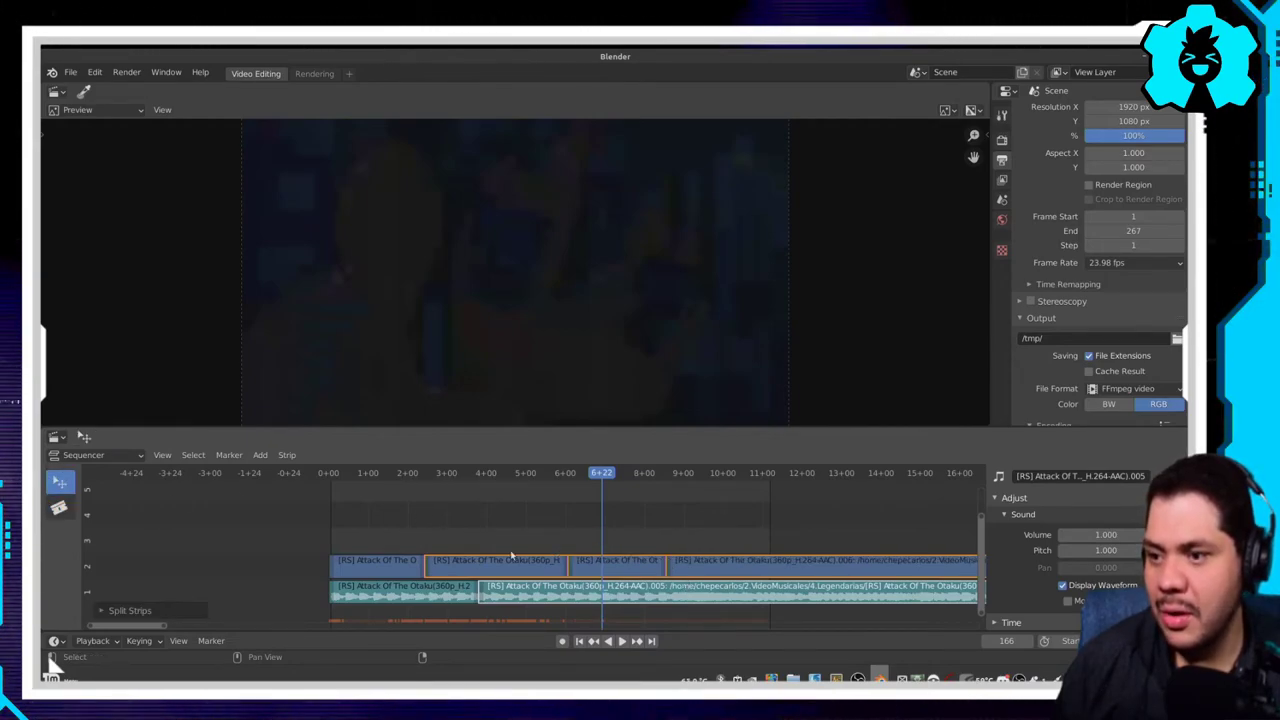
pyautogui.click(571, 563)
pyautogui.moveTo(577, 563)
pyautogui.mouseDown()
pyautogui.moveTo(553, 534)
pyautogui.moveTo(280, 563)
pyautogui.moveTo(550, 542)
pyautogui.mouseUp()
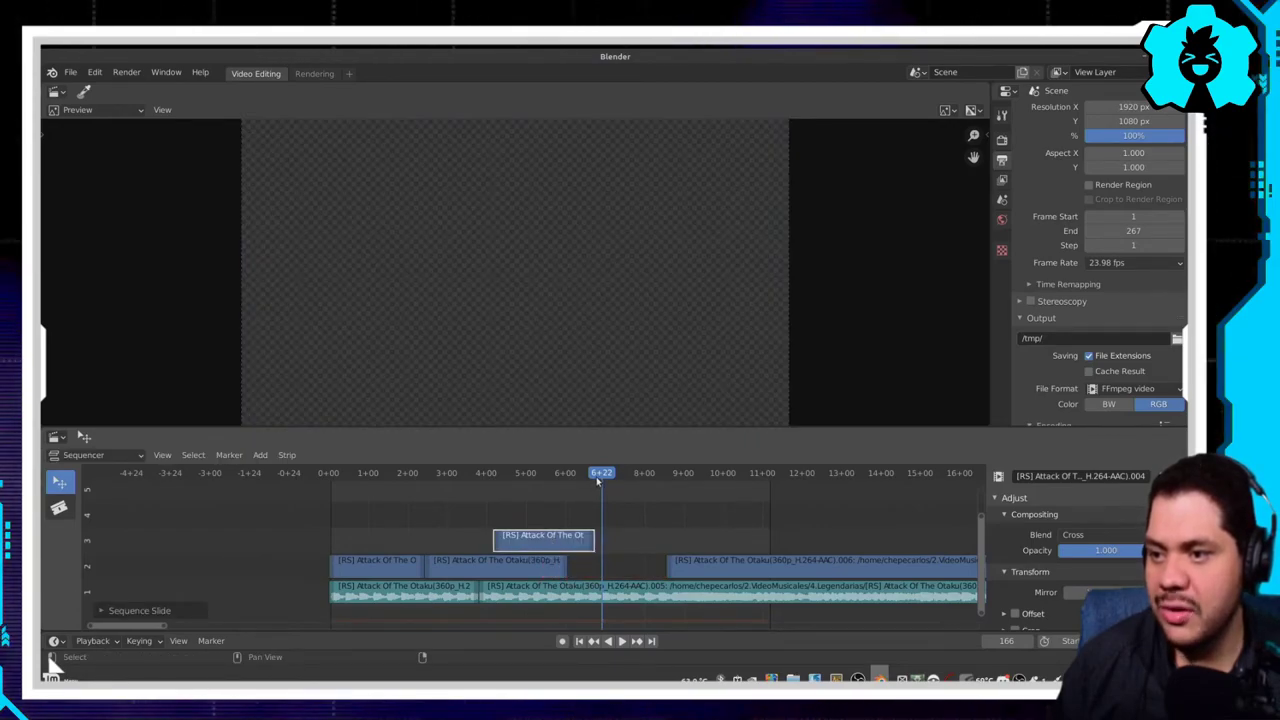
# Step: Extend the channel-3 piece to end at frame 231, replaying from about 4+00 to check
pyautogui.press('space')
pyautogui.moveTo(598, 481); pyautogui.dragTo(484, 490)
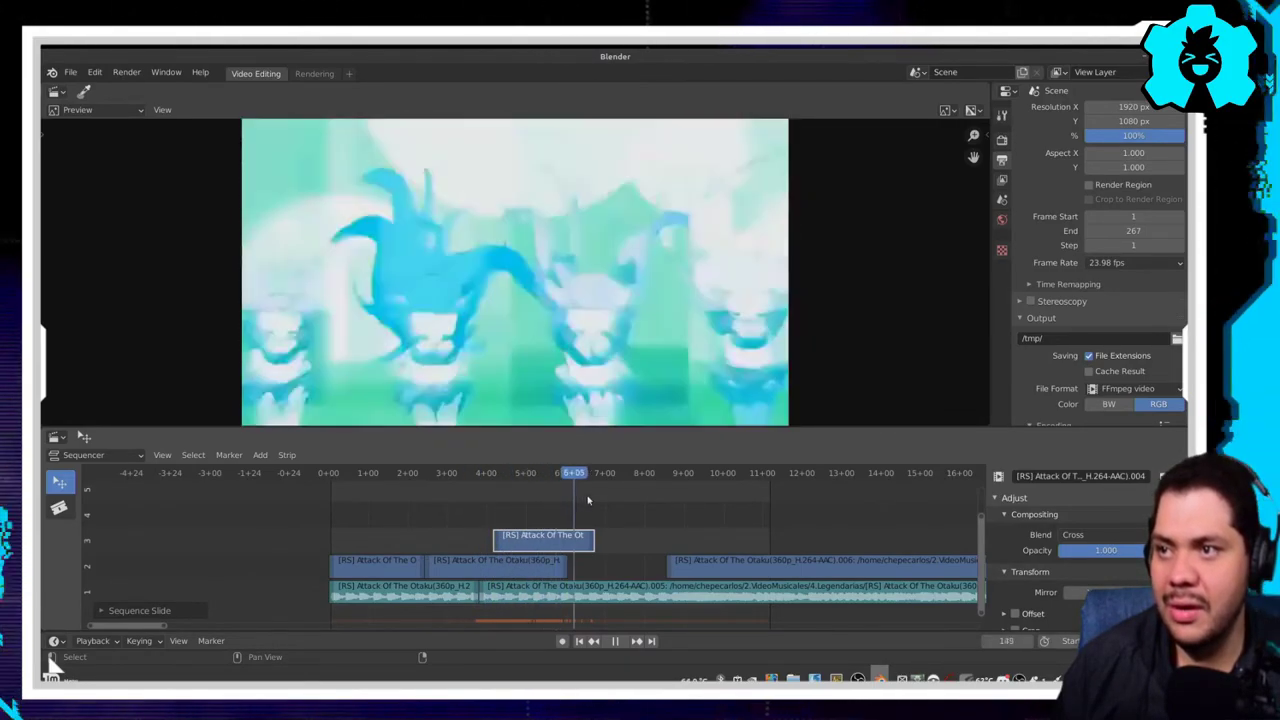
pyautogui.moveTo(640, 505); pyautogui.dragTo(647, 519)
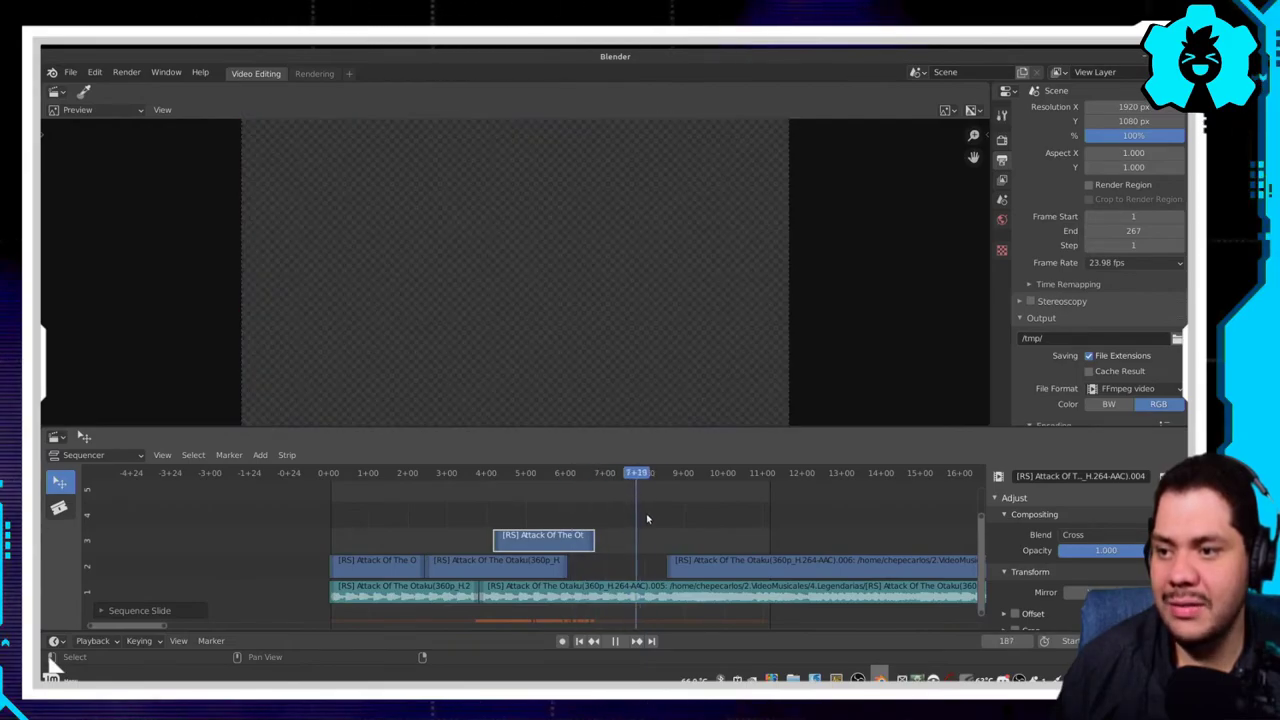
pyautogui.press('space')
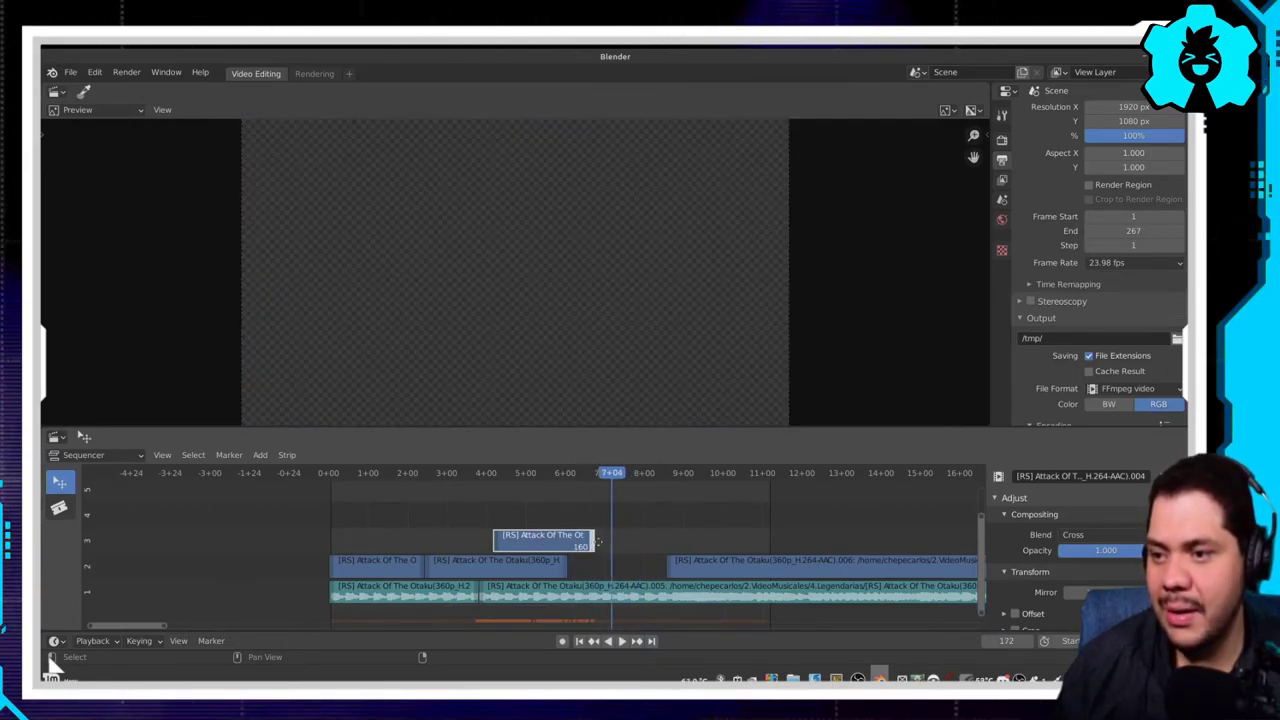
pyautogui.moveTo(597, 541); pyautogui.dragTo(710, 543)
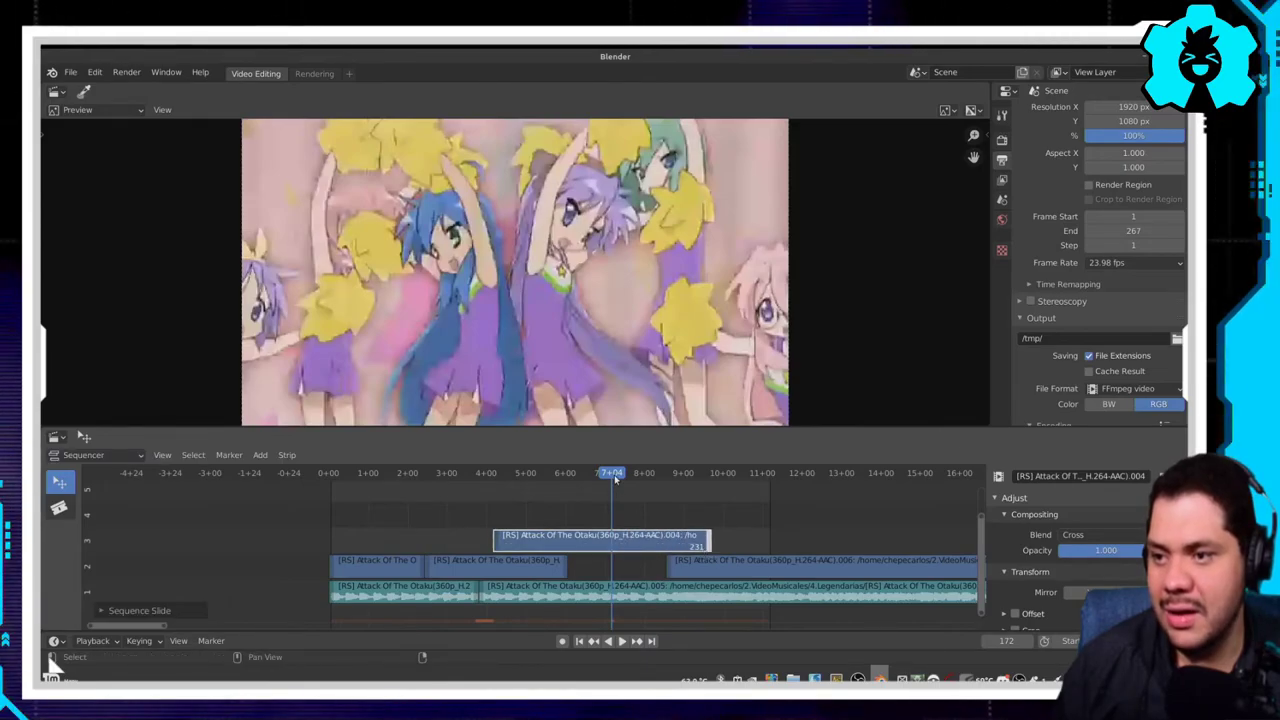
pyautogui.moveTo(615, 479)
pyautogui.mouseDown()
pyautogui.moveTo(439, 518)
pyautogui.moveTo(405, 547)
pyautogui.mouseUp()
pyautogui.press('space')
pyautogui.press('space')
pyautogui.click(385, 562)
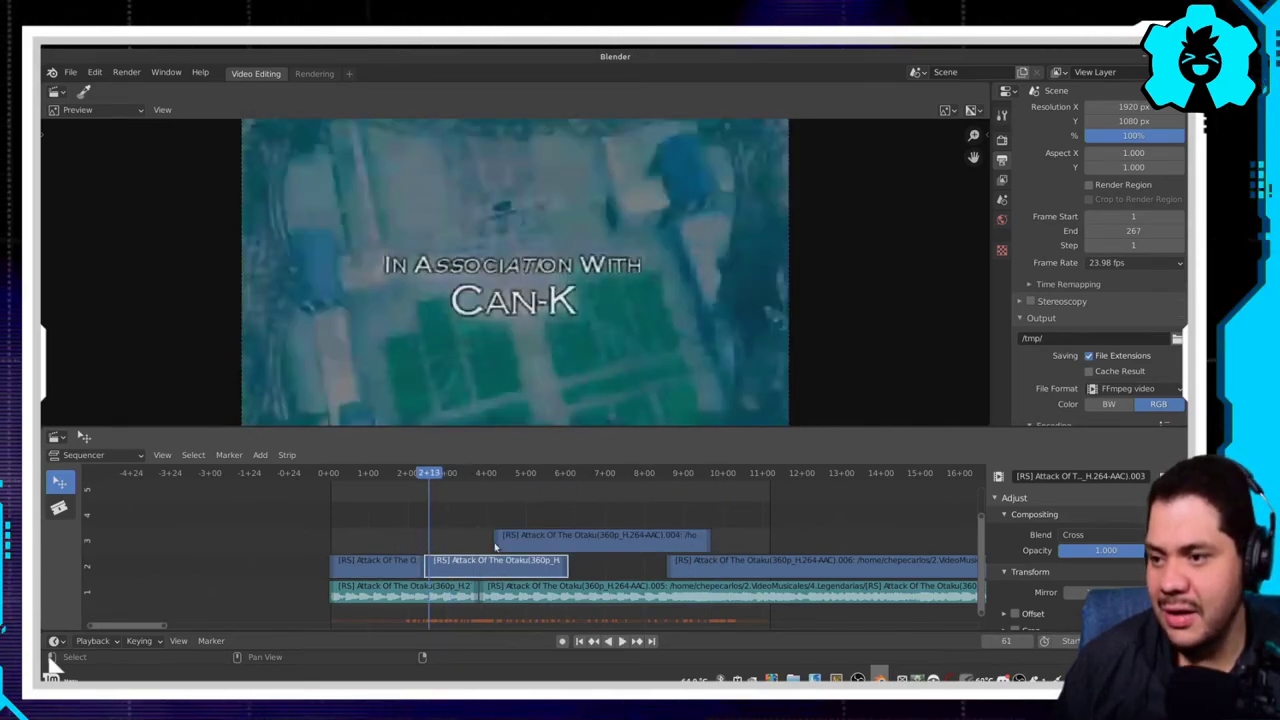
# Step: Select the channel-1 audio strip and put the playhead at 0+52 on the Presents title
pyautogui.click(561, 541)
pyautogui.click(507, 596)
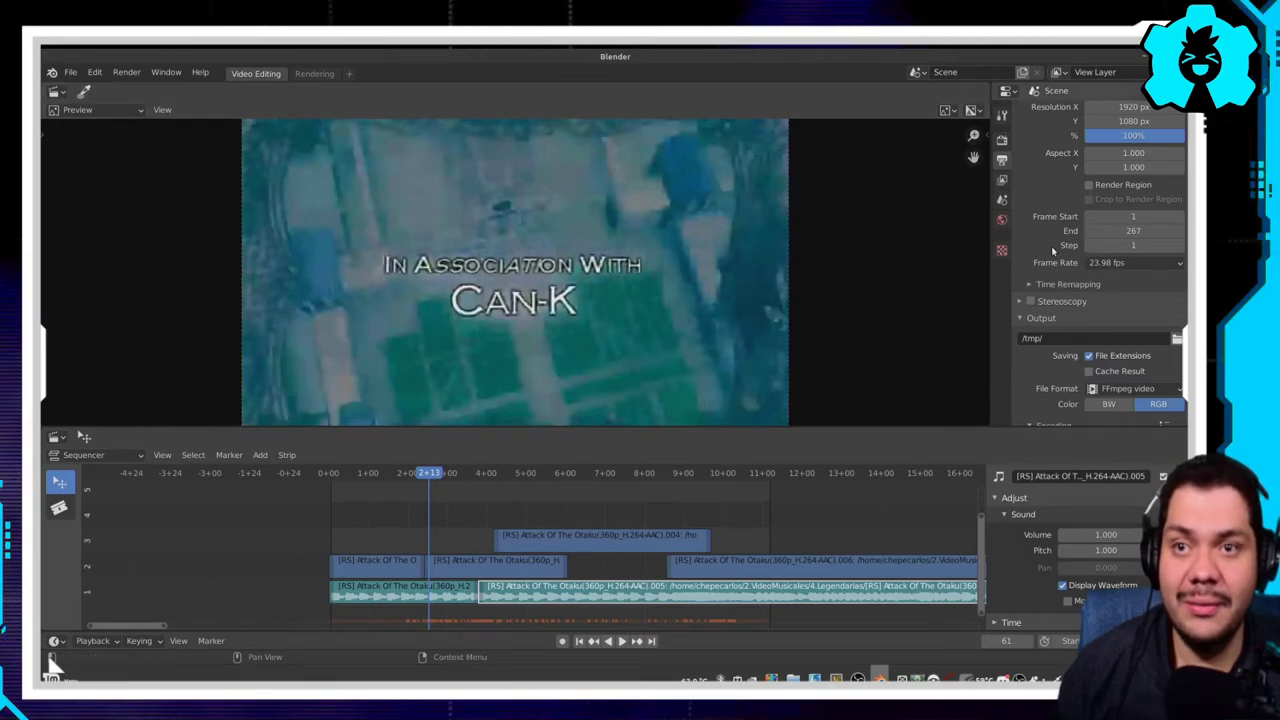
pyautogui.moveTo(369, 478); pyautogui.dragTo(414, 475)
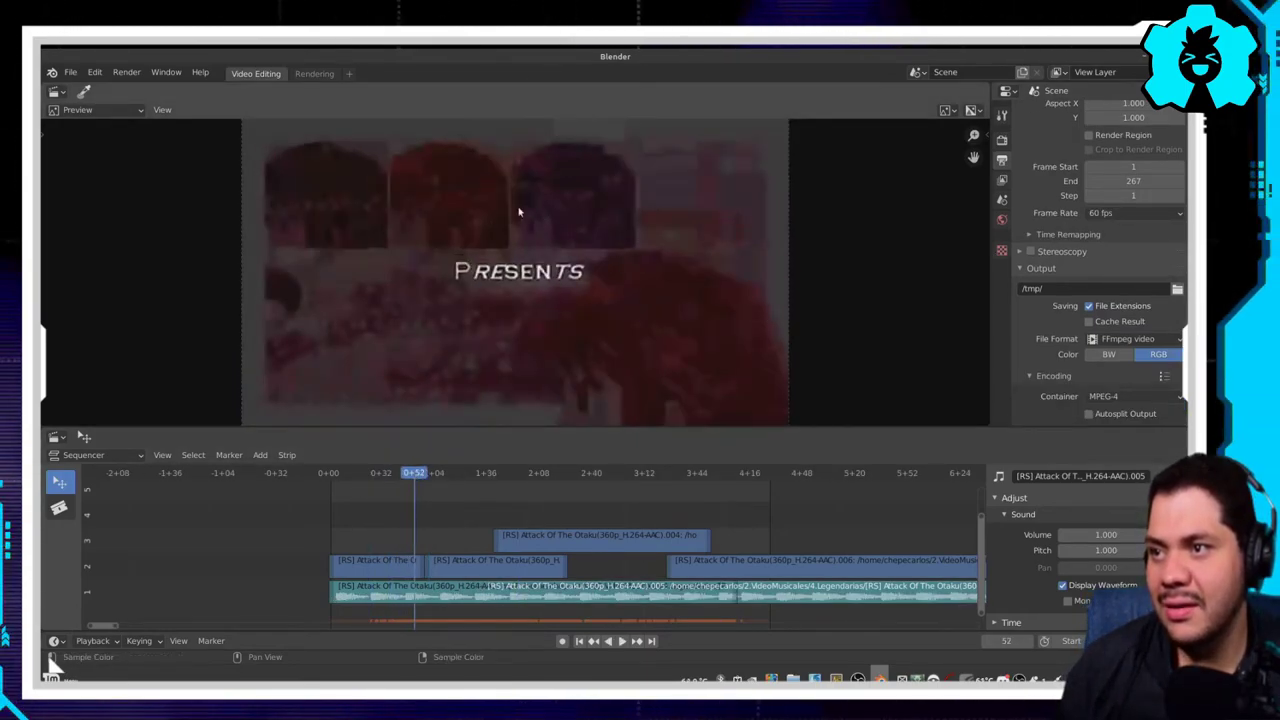
pyautogui.click(126, 73)
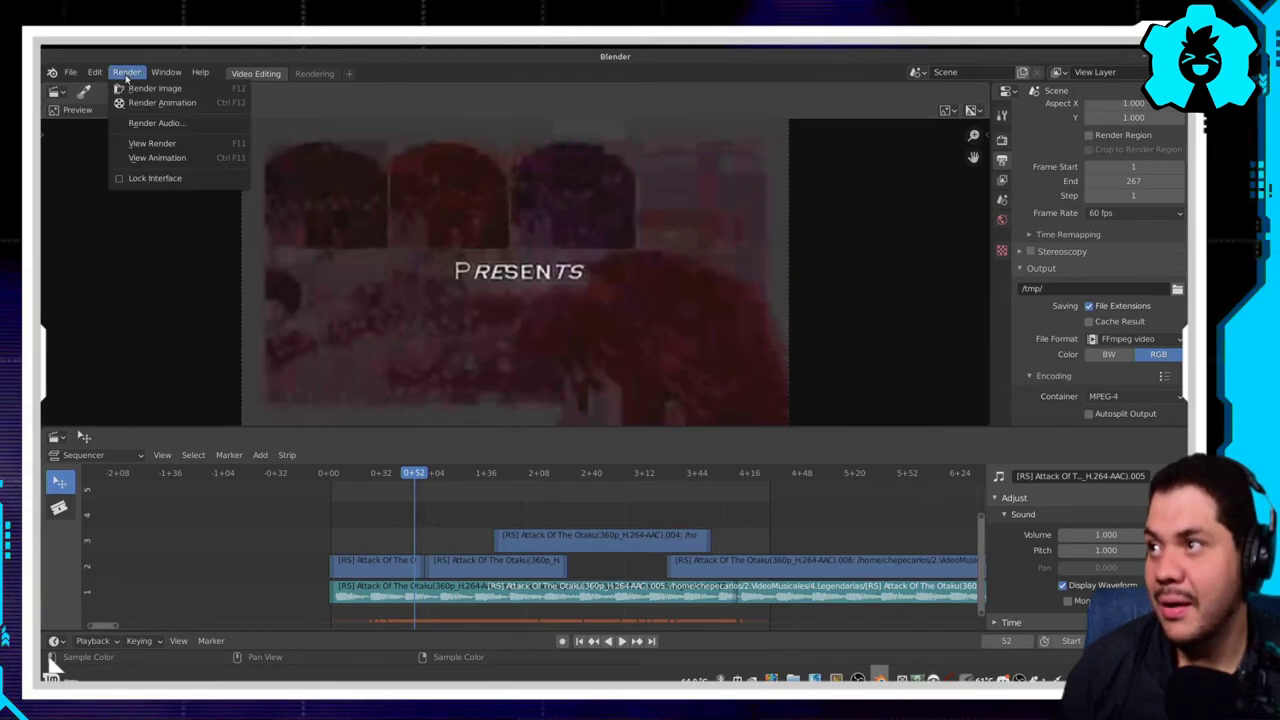
pyautogui.click(204, 90)
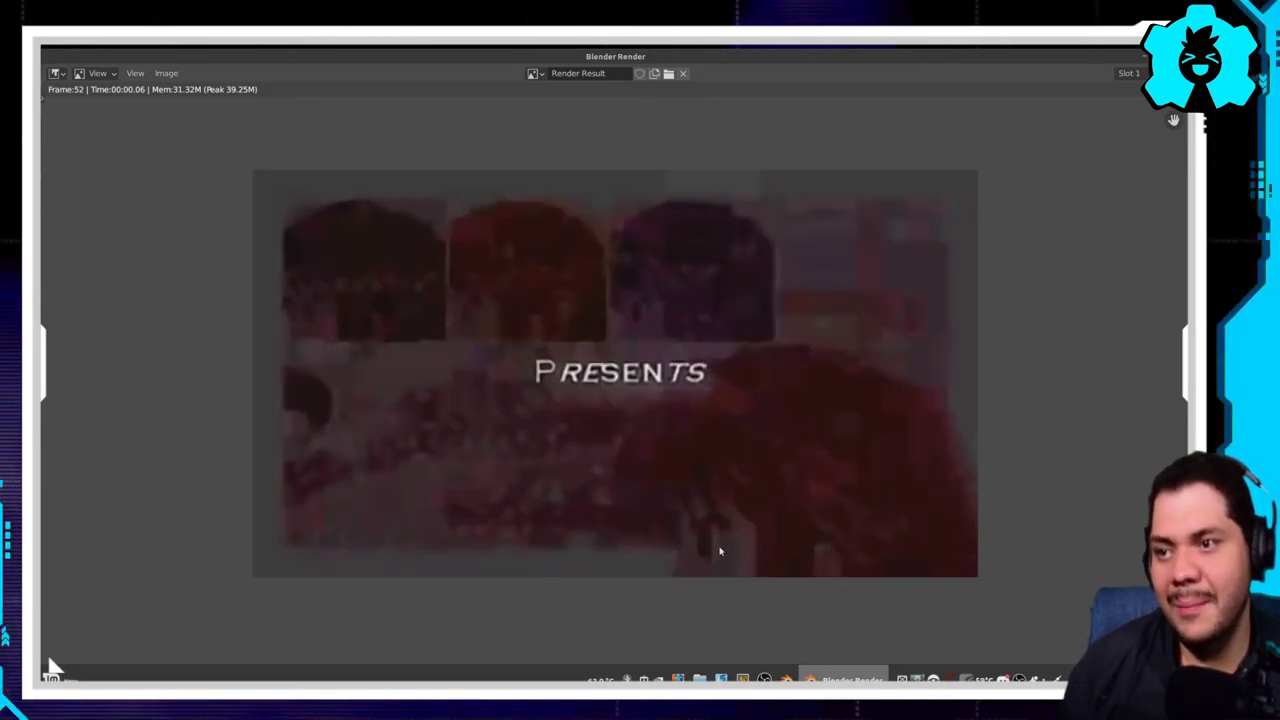
pyautogui.press('Escape')
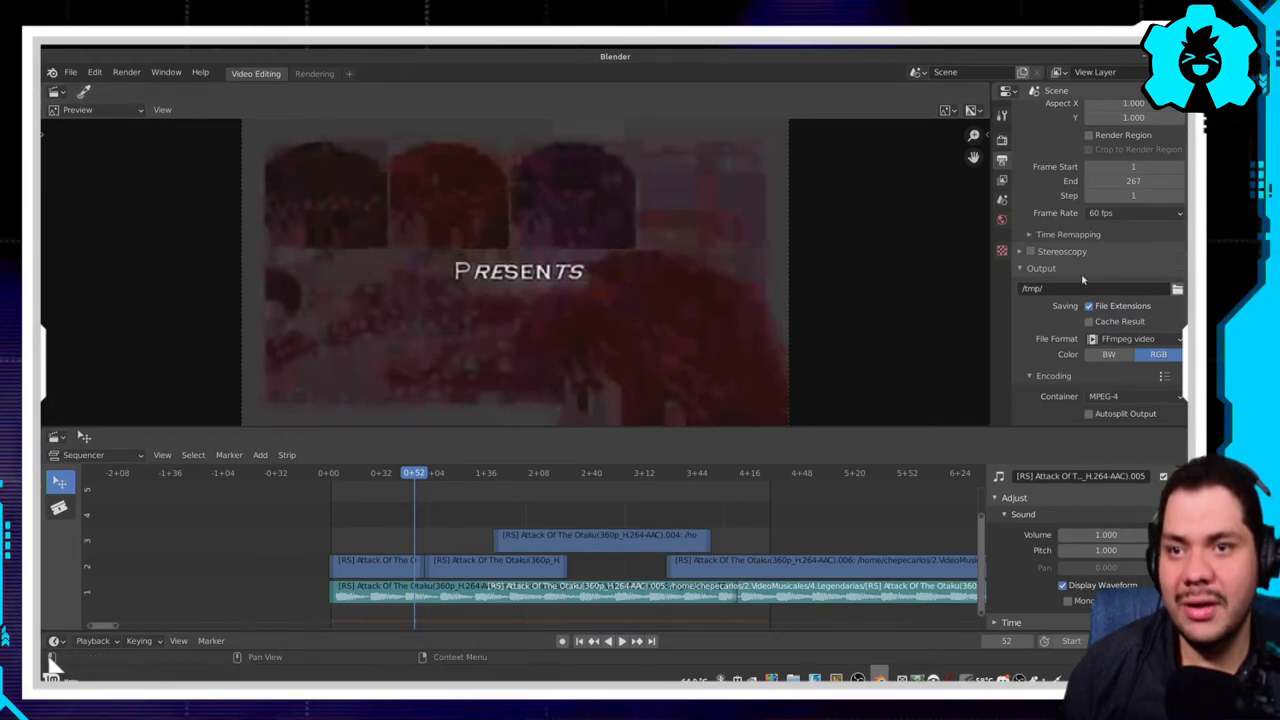
# Step: Set the render output to the 2.VideoMusicales folder with the file name VideoPureba
pyautogui.click(1177, 288)
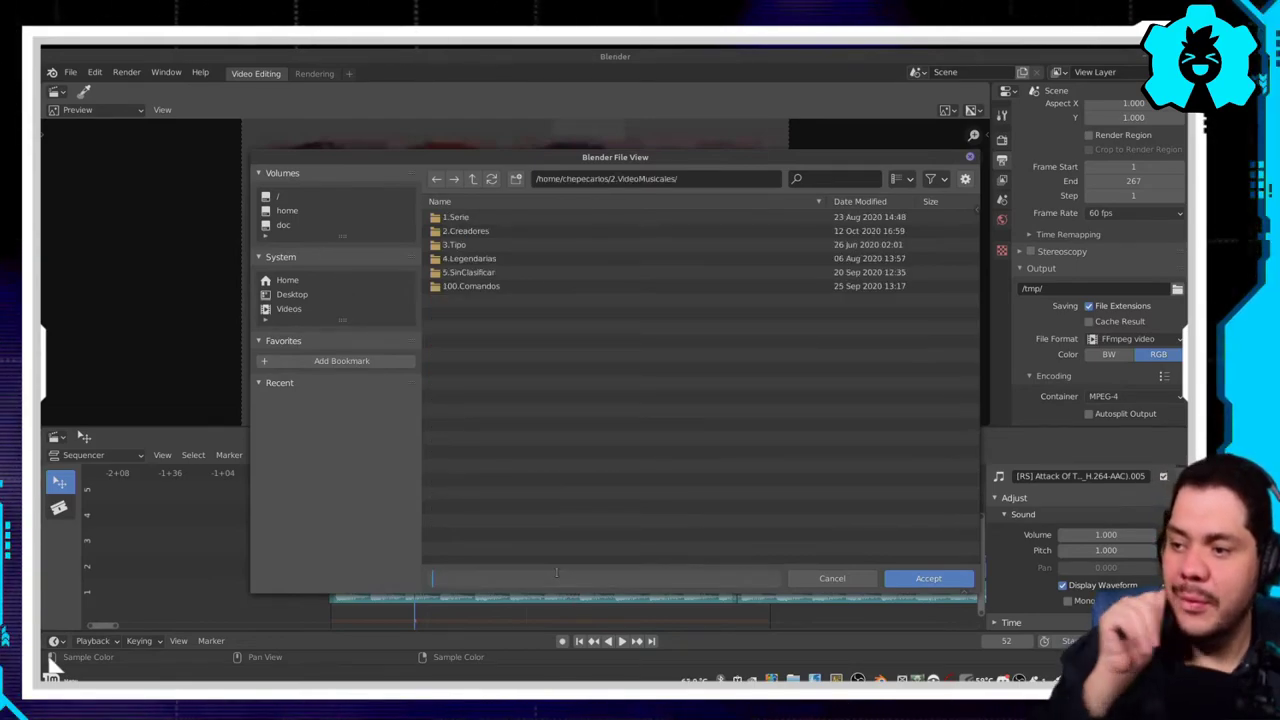
pyautogui.write('VideoPureba')
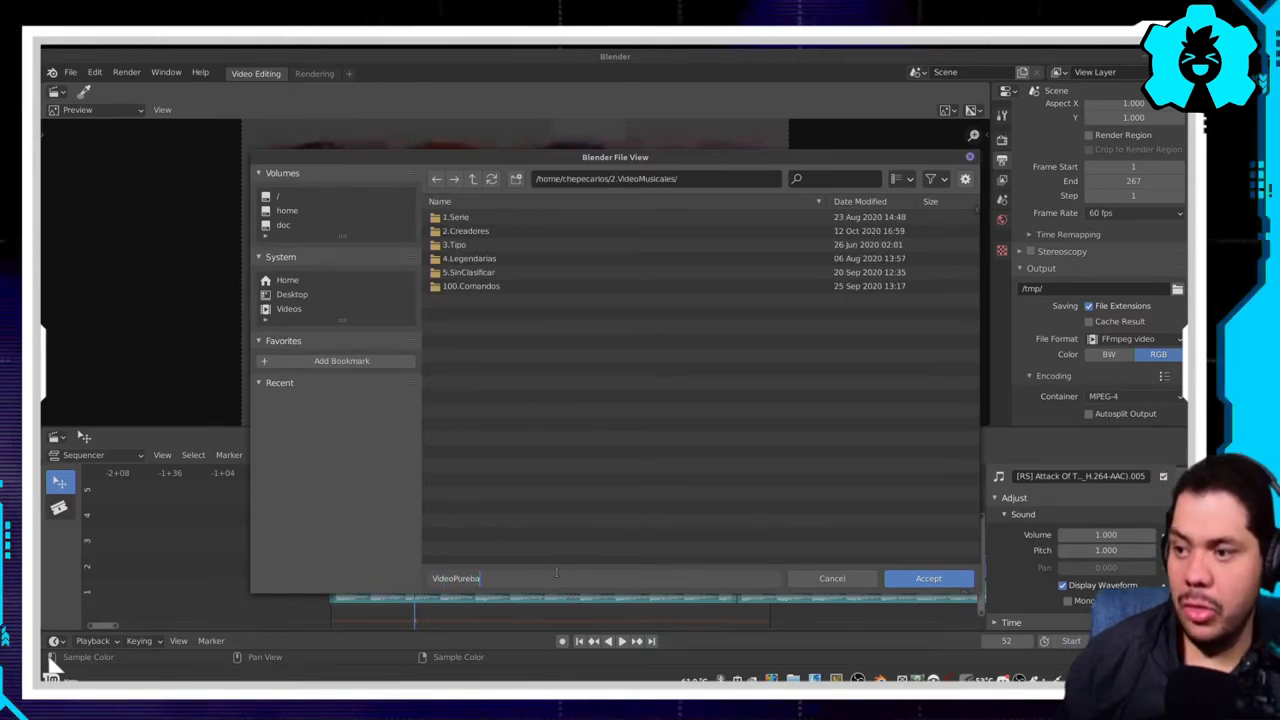
pyautogui.press('Return')
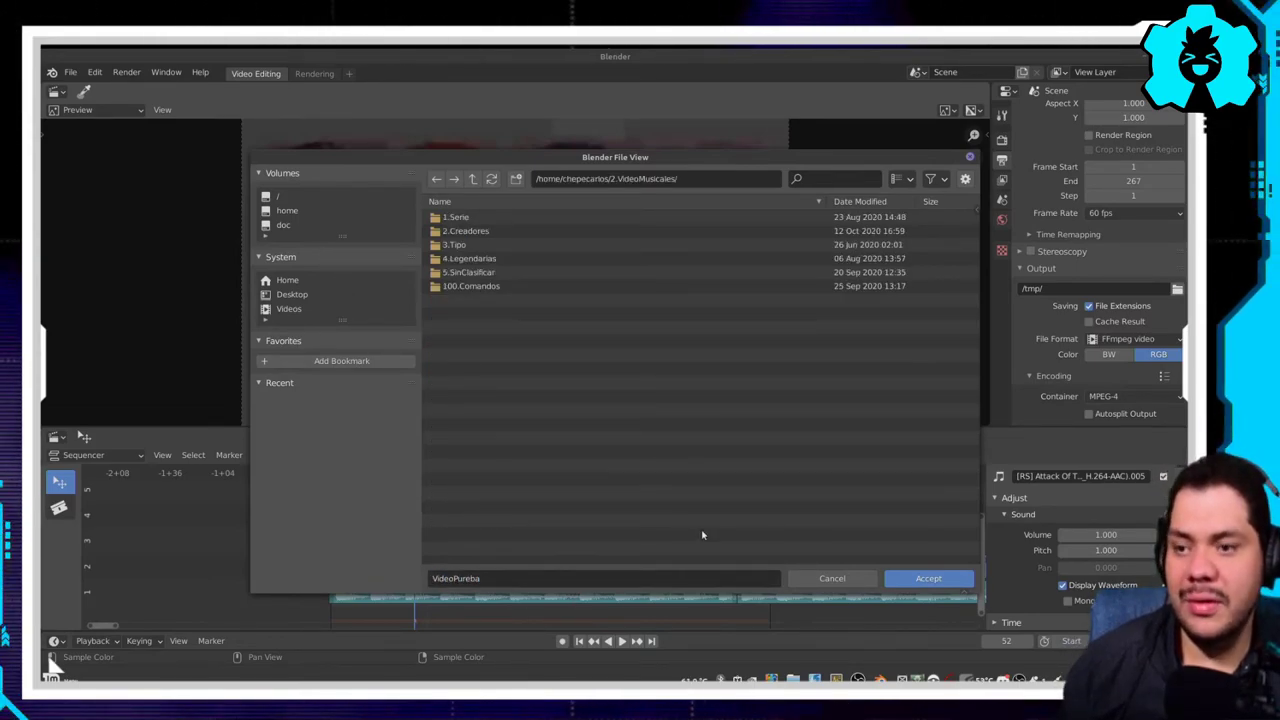
pyautogui.click(920, 572)
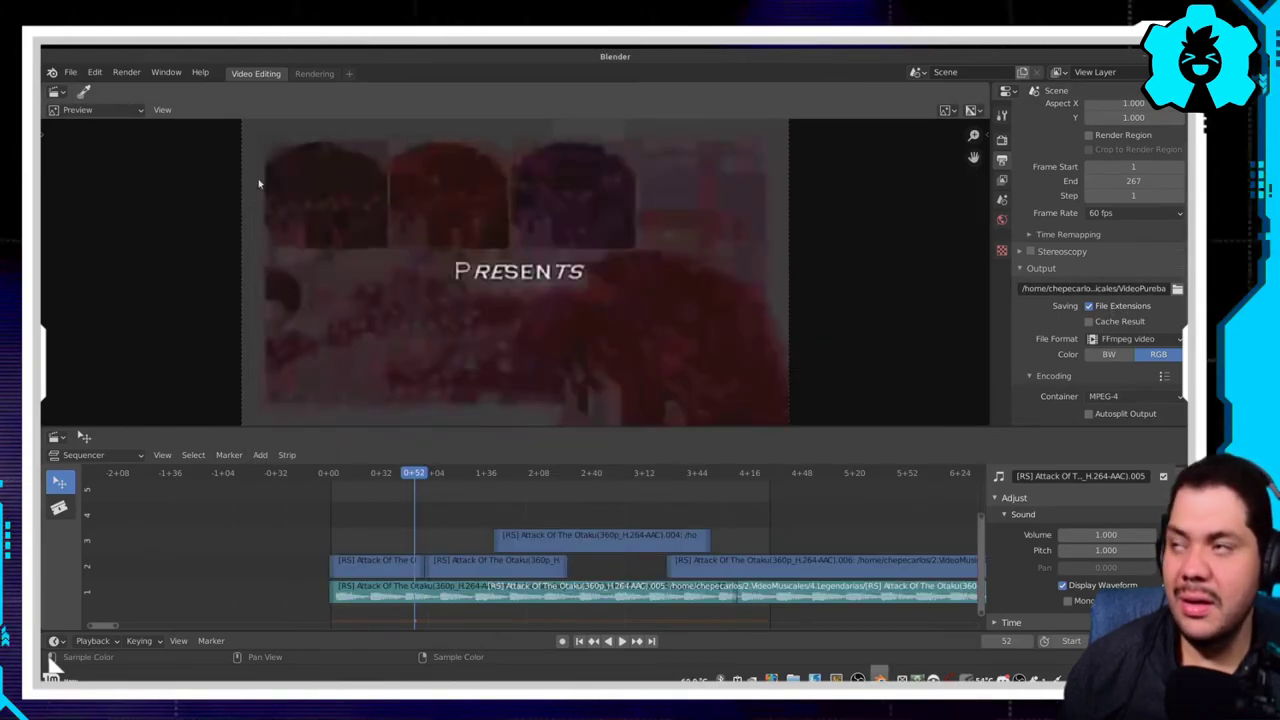
pyautogui.click(126, 72)
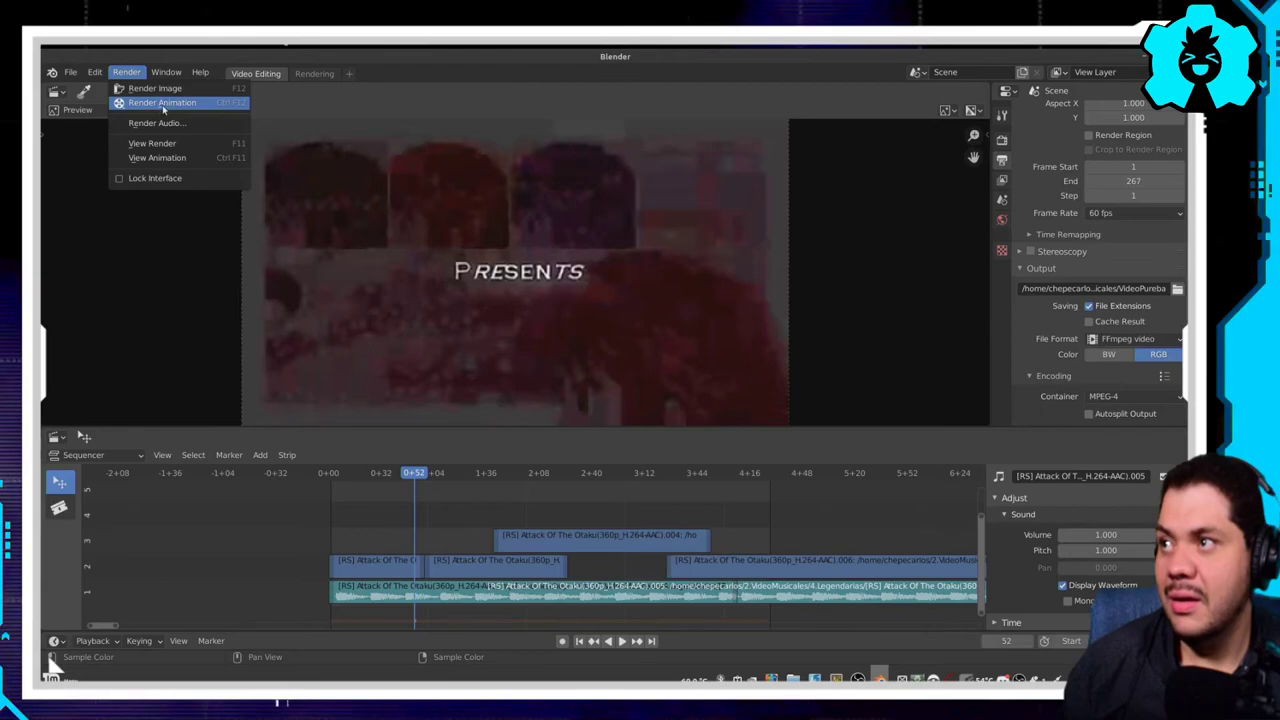
# Step: Render the full animation through frame 267, then bring up the file manager
pyautogui.click(162, 103)
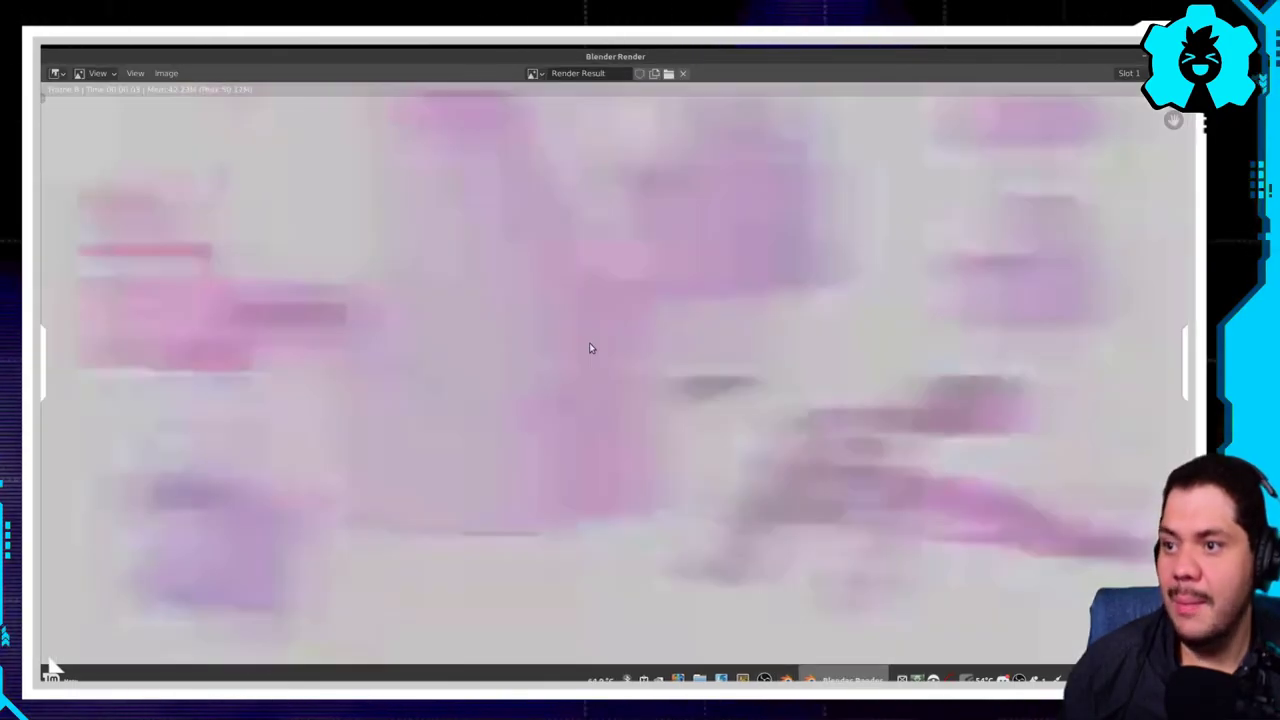
pyautogui.scroll(1, 590, 348)
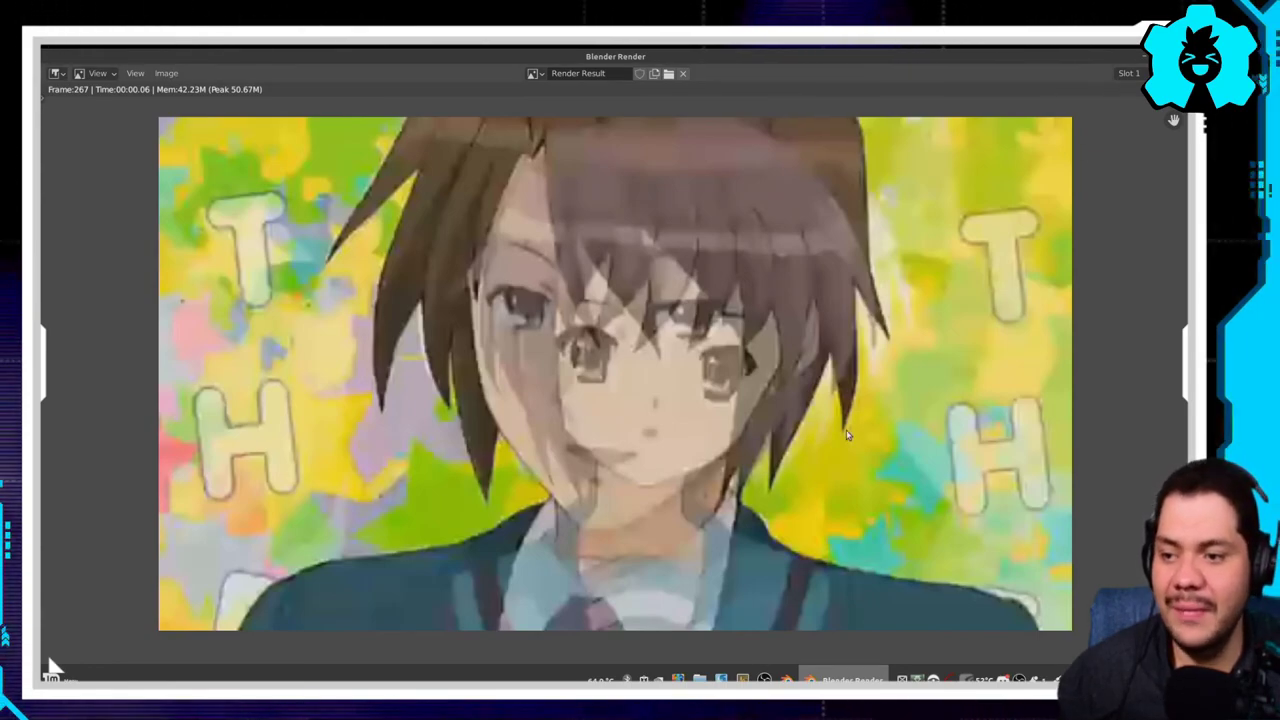
pyautogui.click(712, 672)
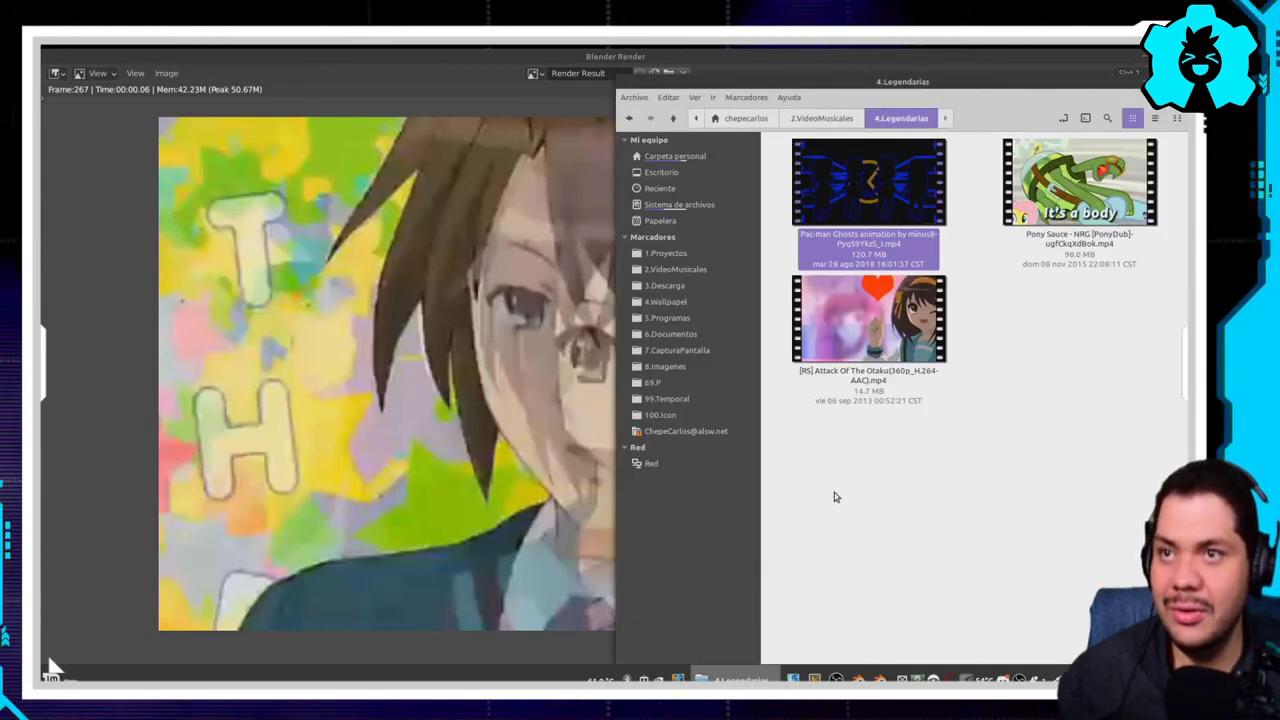
# Step: Play VideoPureba0001-0267.mp4 from 2.VideoMusicales in the video player
pyautogui.click(838, 123)
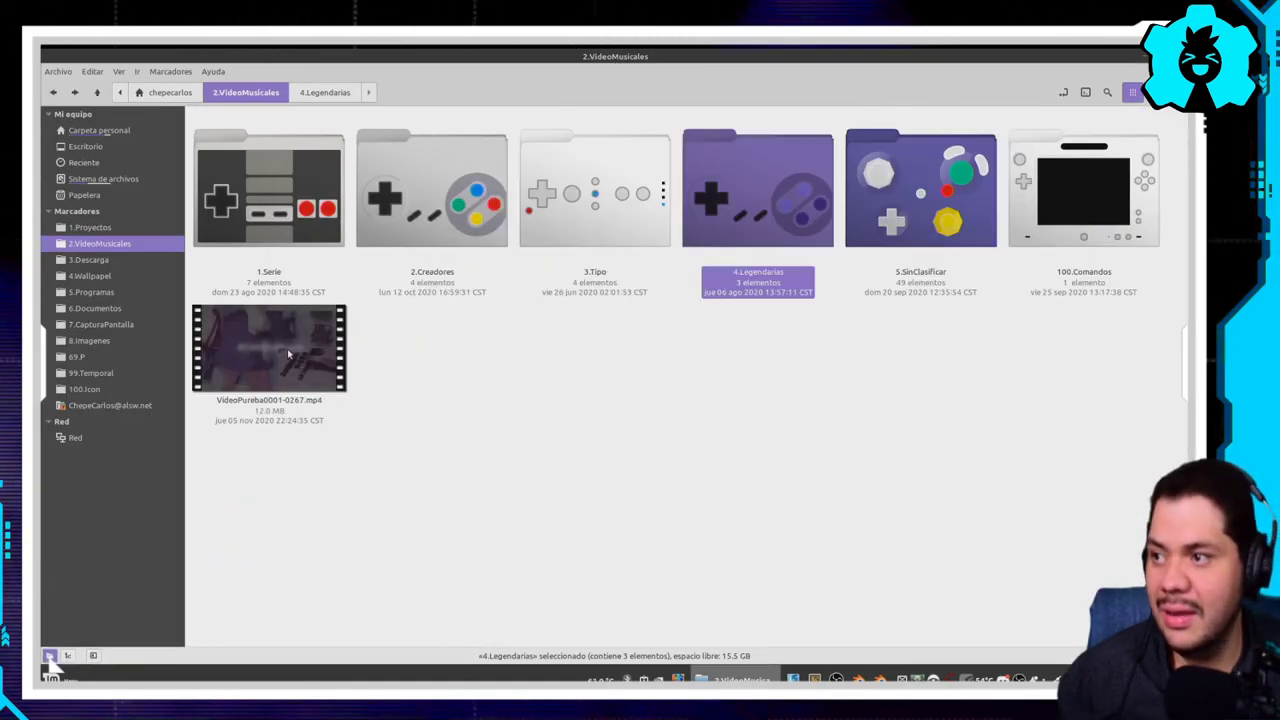
pyautogui.click(313, 367)
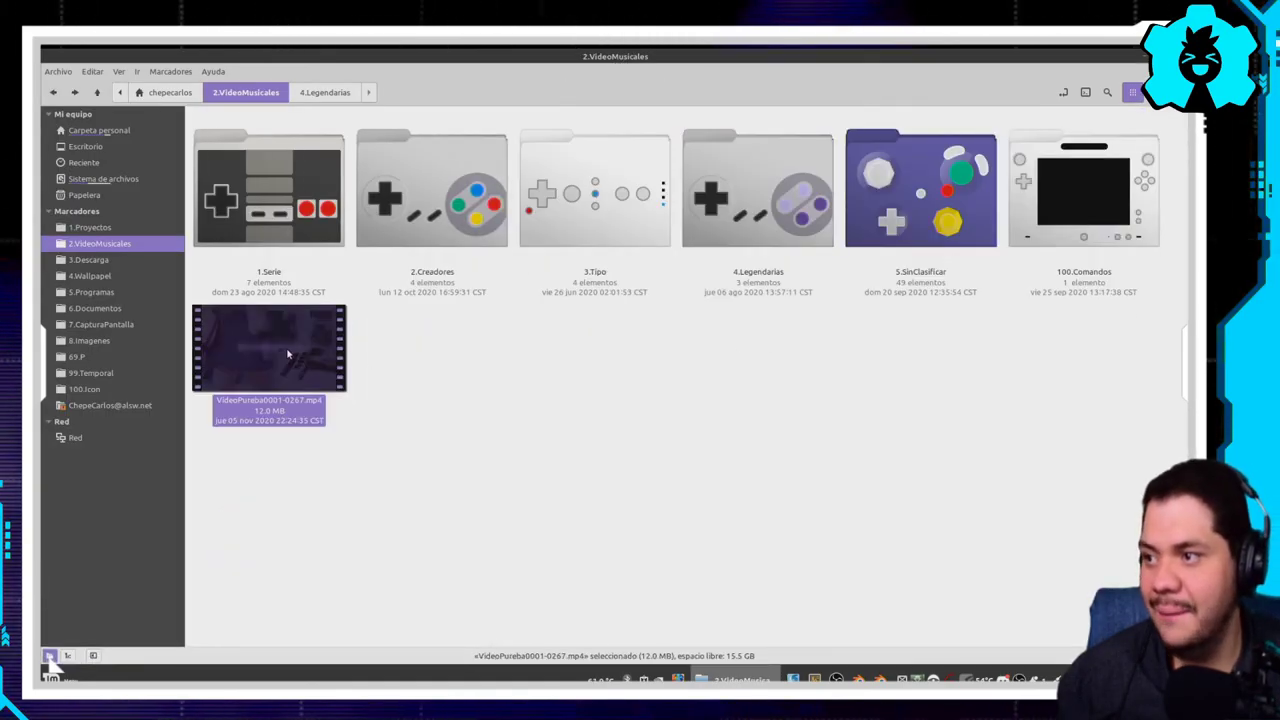
pyautogui.rightClick(314, 367)
pyautogui.click(495, 389)
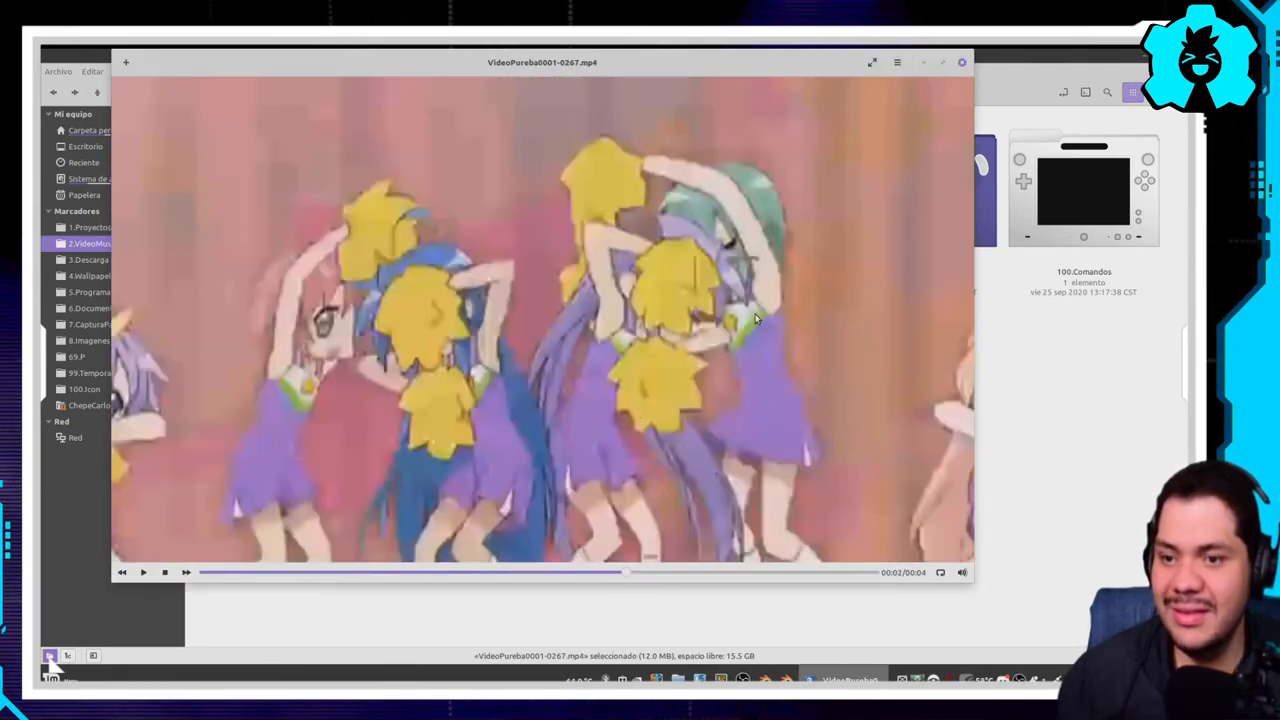
# Step: Close the video player and deselect the rendered file in Nemo
pyautogui.click(962, 63)
pyautogui.click(351, 409)
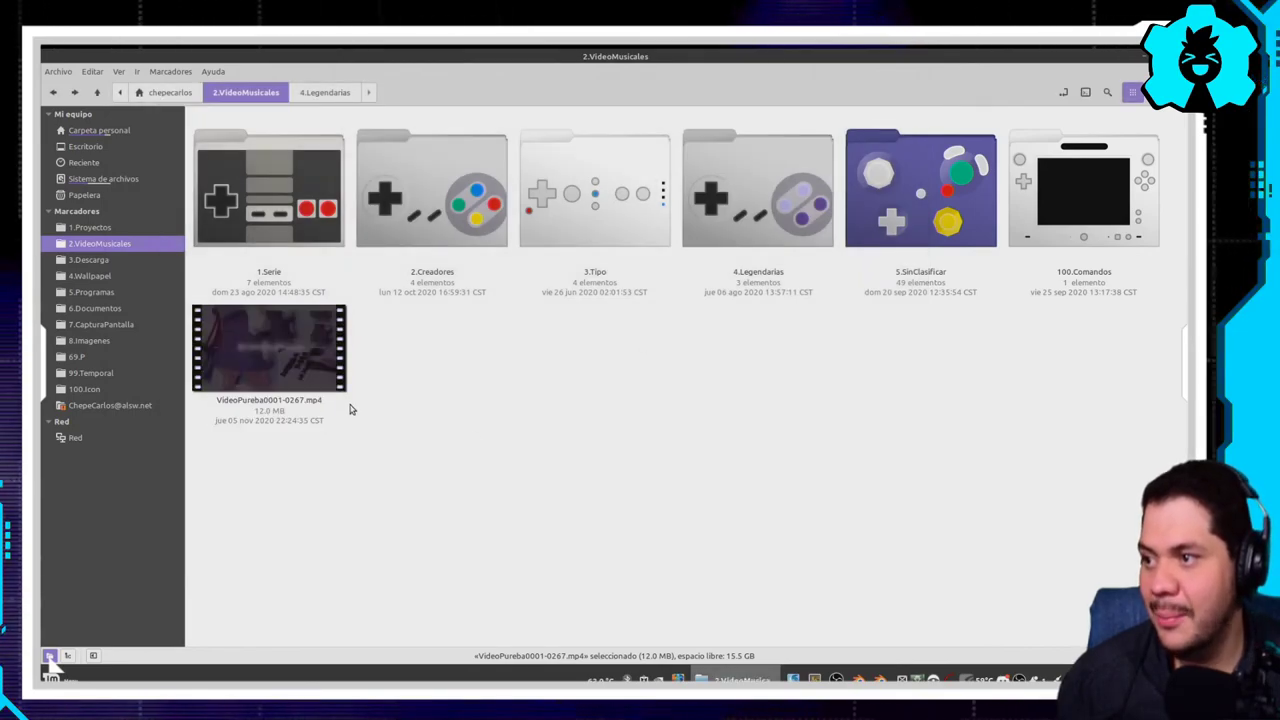